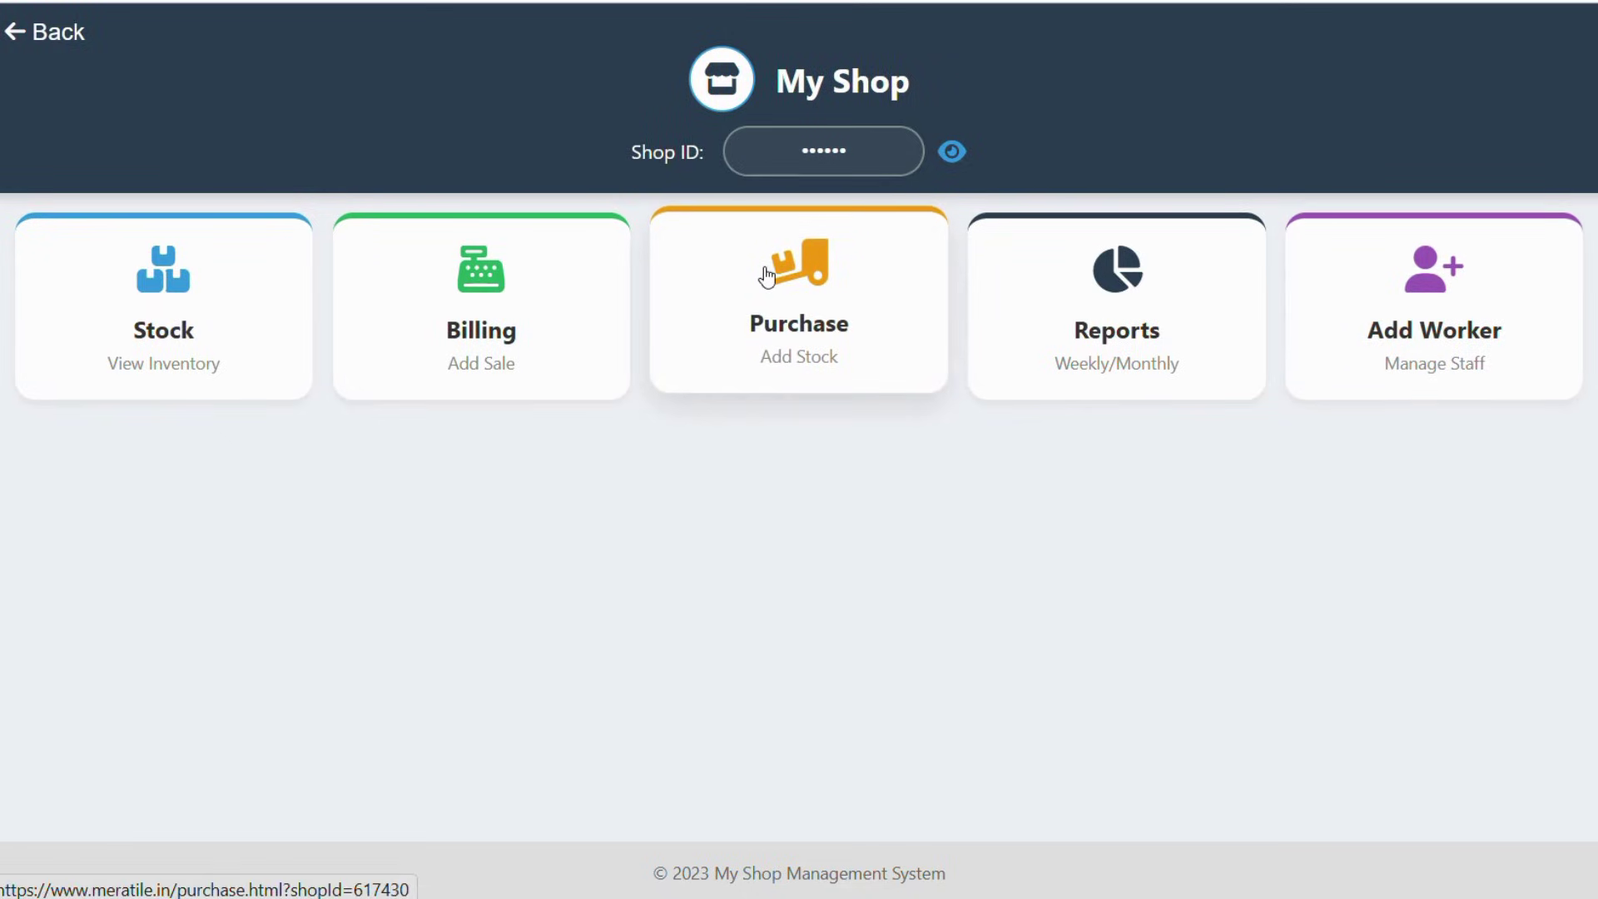
- Open purchase management and start a new purchase entry form
{"action": "left_click", "coordinate": [792, 297]}
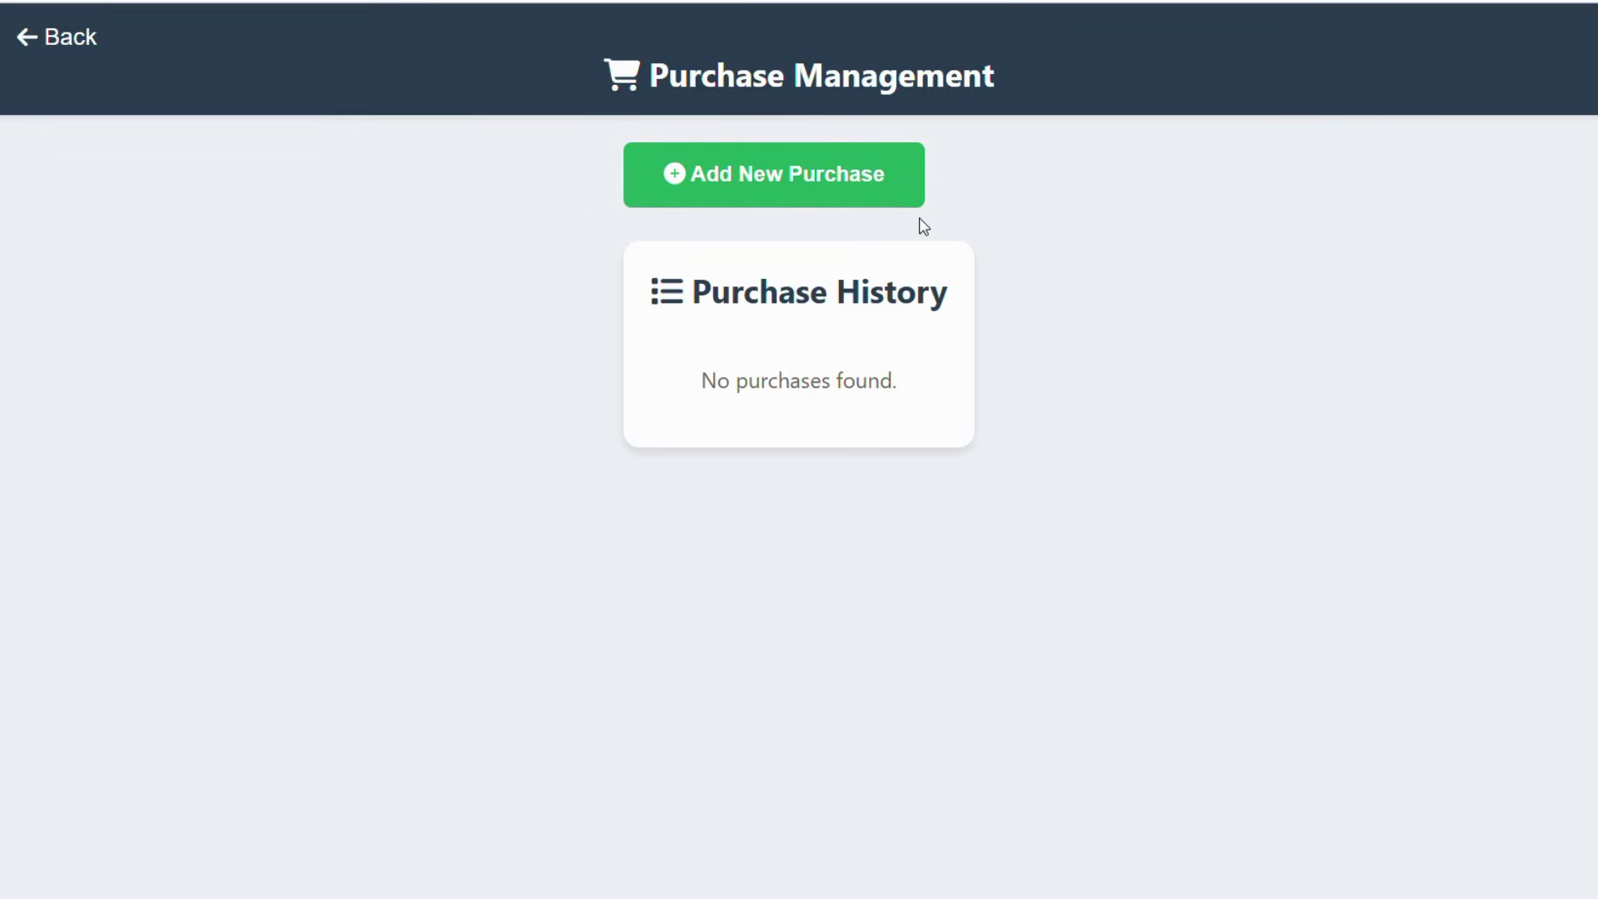
{"action": "left_click", "coordinate": [718, 177]}
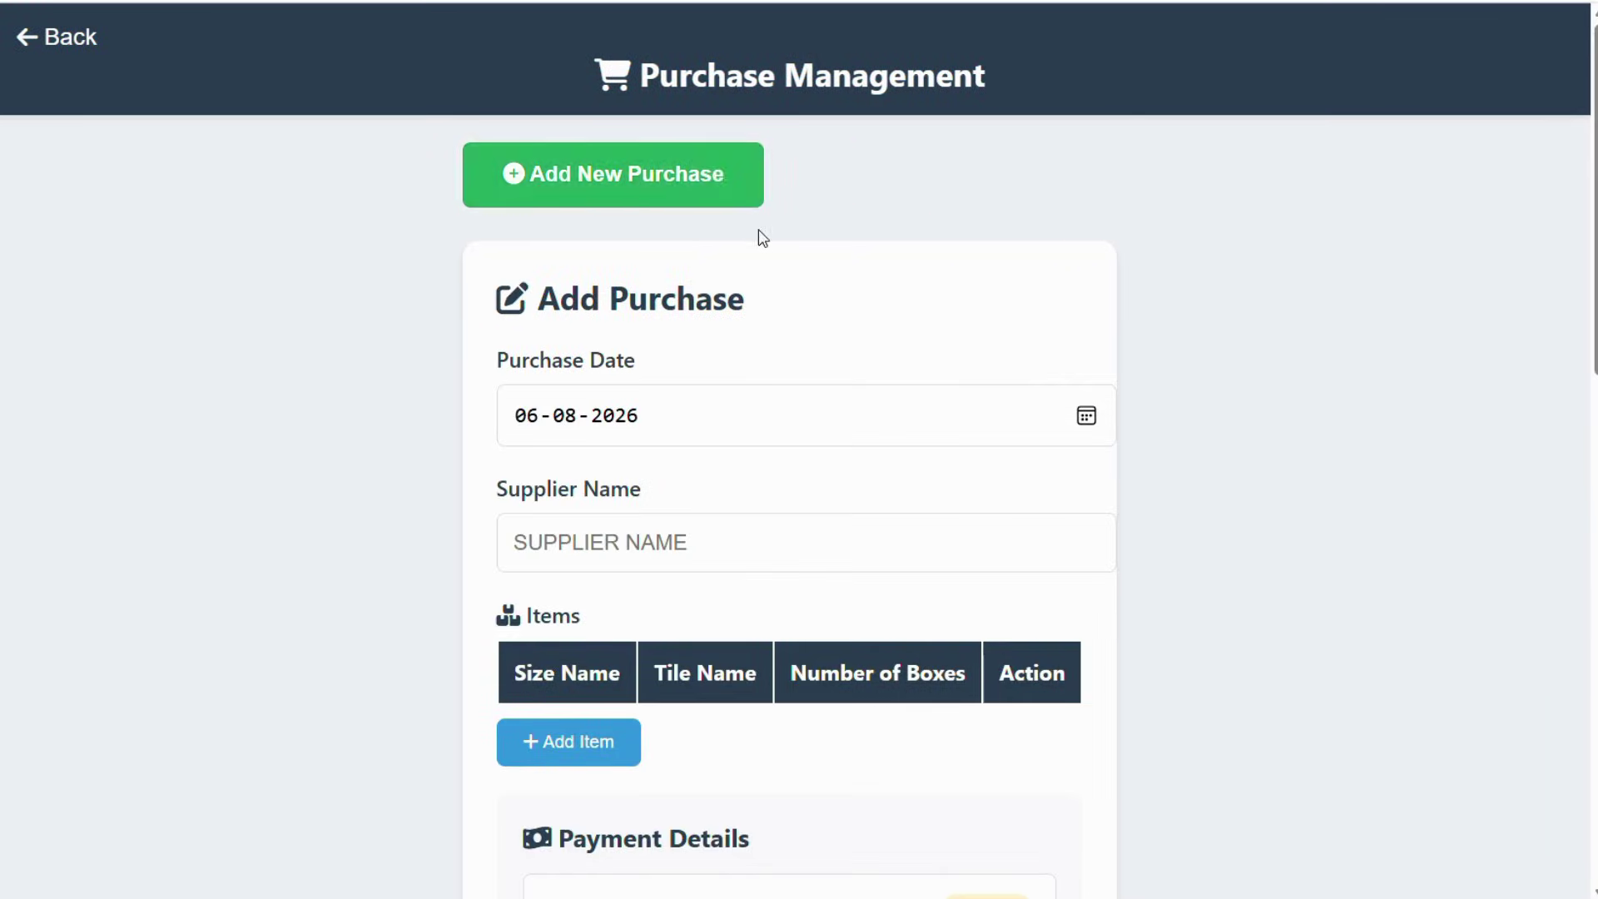
{"action": "scroll", "coordinate": [757, 228], "scroll_direction": "down", "scroll_amount": 1}
{"action": "scroll", "coordinate": [639, 422], "scroll_direction": "down", "scroll_amount": 1}
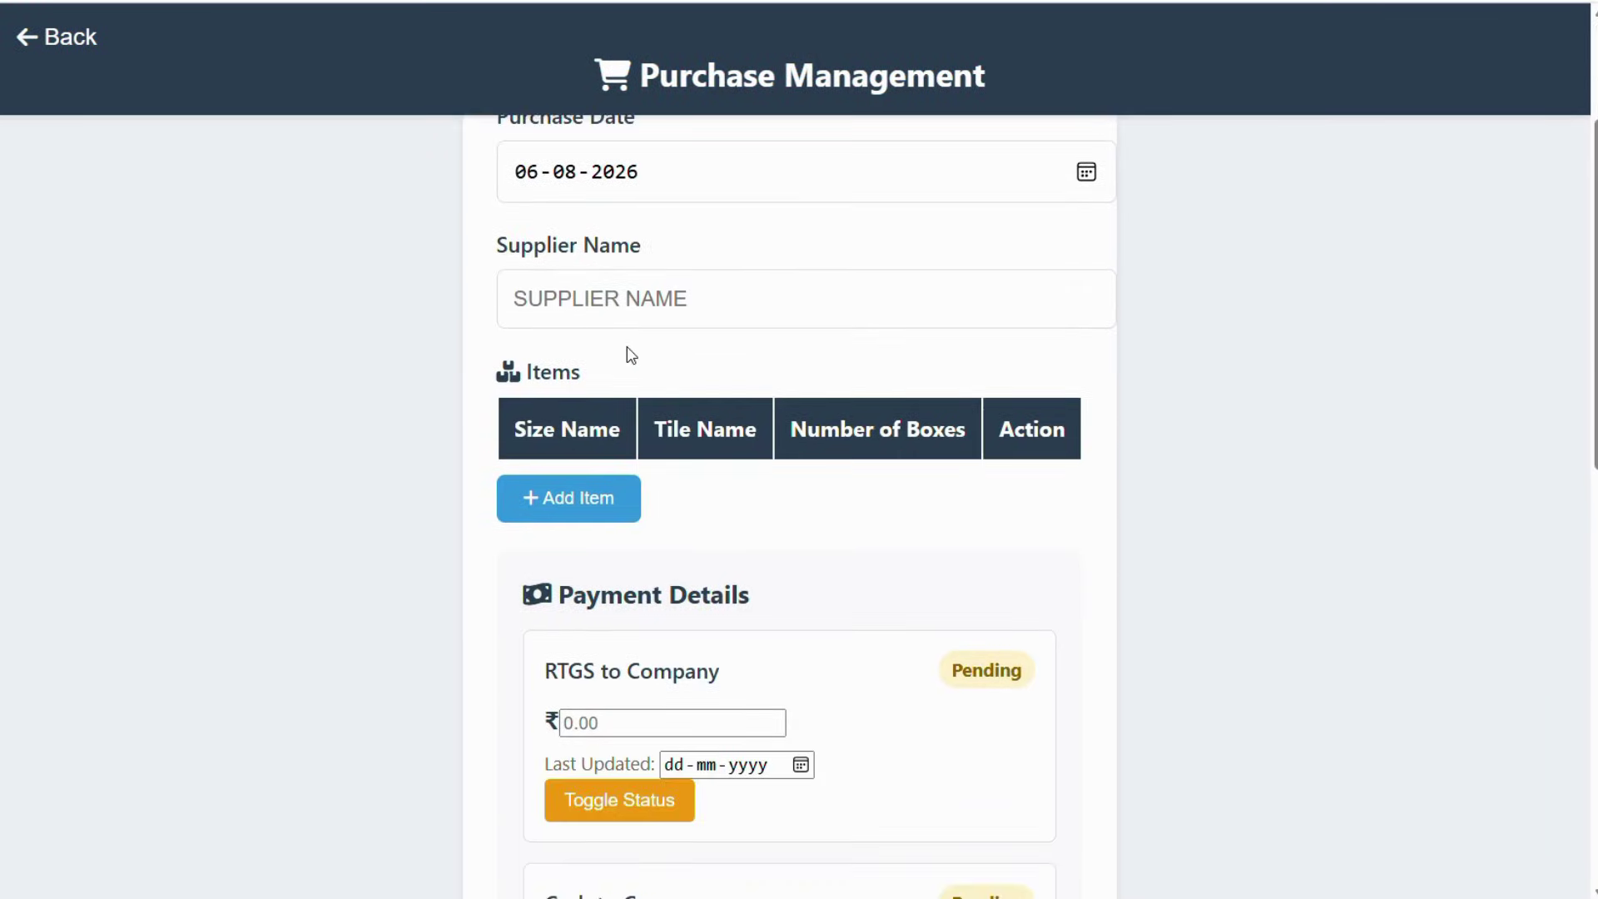
{"action": "scroll", "coordinate": [627, 353], "scroll_direction": "up", "scroll_amount": 3}
{"action": "scroll", "coordinate": [656, 353], "scroll_direction": "down", "scroll_amount": 8}
{"action": "scroll", "coordinate": [663, 347], "scroll_direction": "up", "scroll_amount": 8}
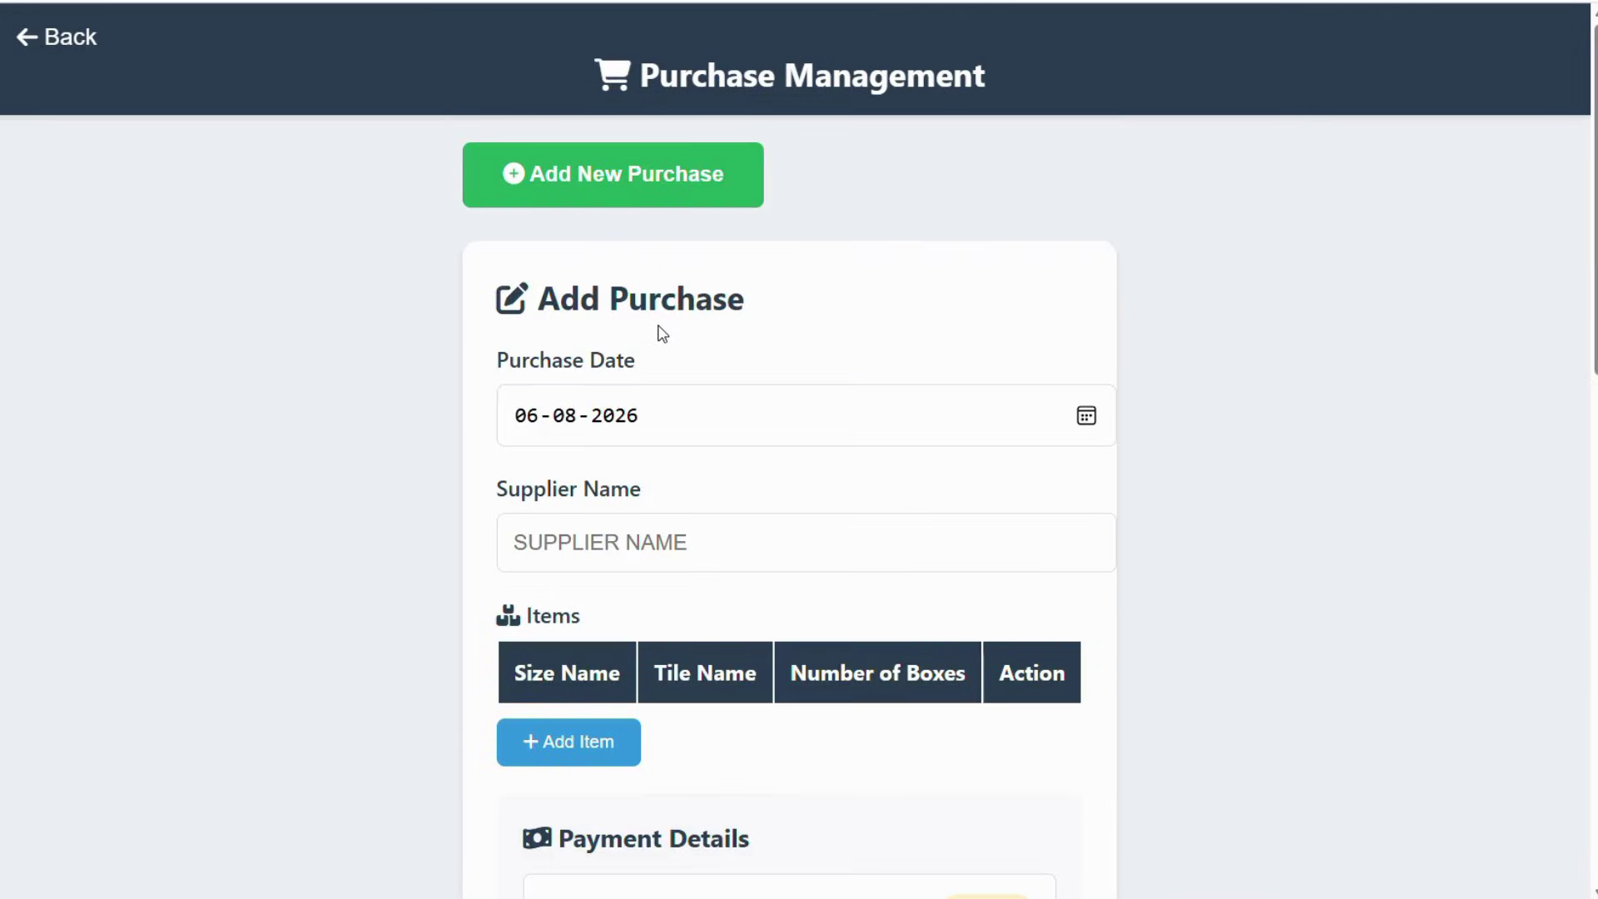
{"action": "scroll", "coordinate": [597, 518], "scroll_direction": "down", "scroll_amount": 1}
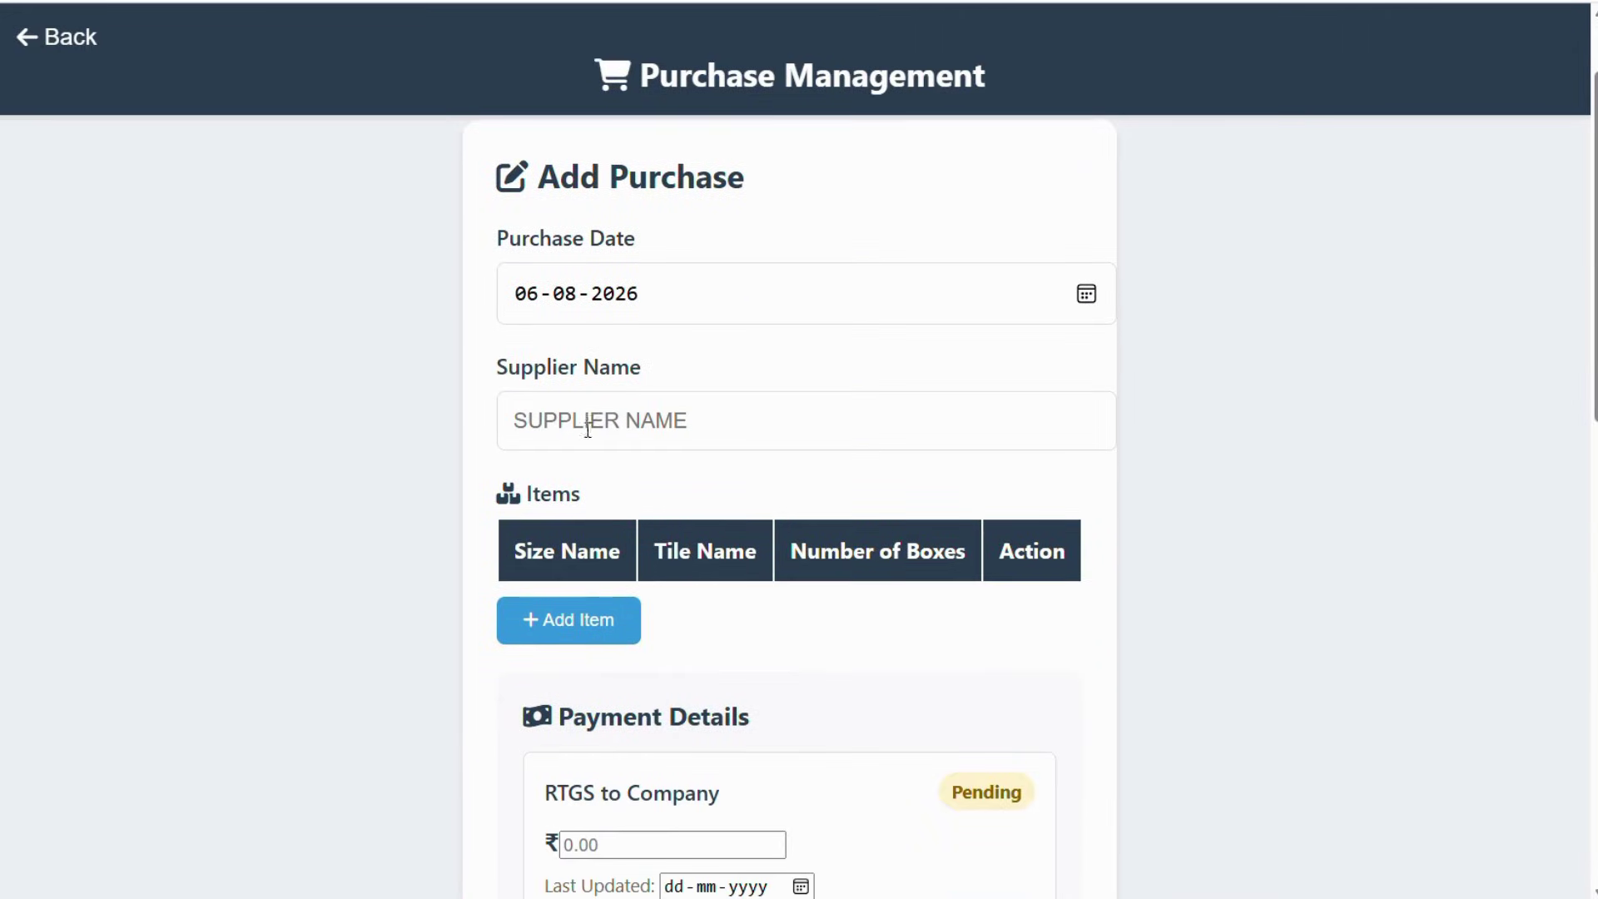
- Enter RS TILES , TRS TILES as the supplier name of the purchase
{"action": "left_click", "coordinate": [586, 424]}
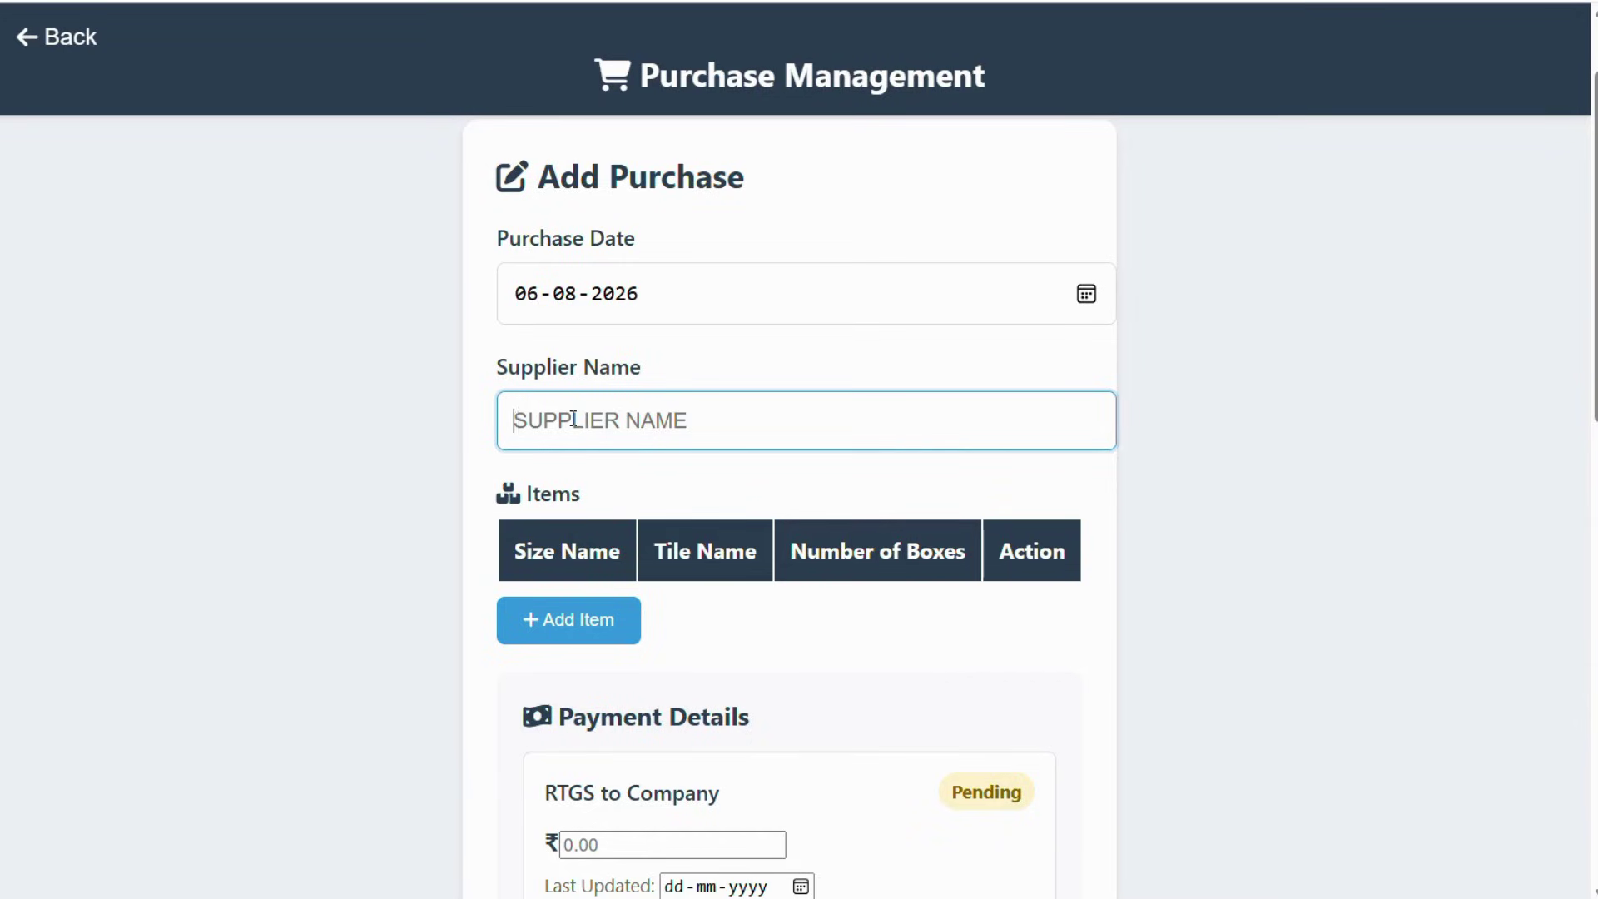
{"action": "type", "text": "RS T"}
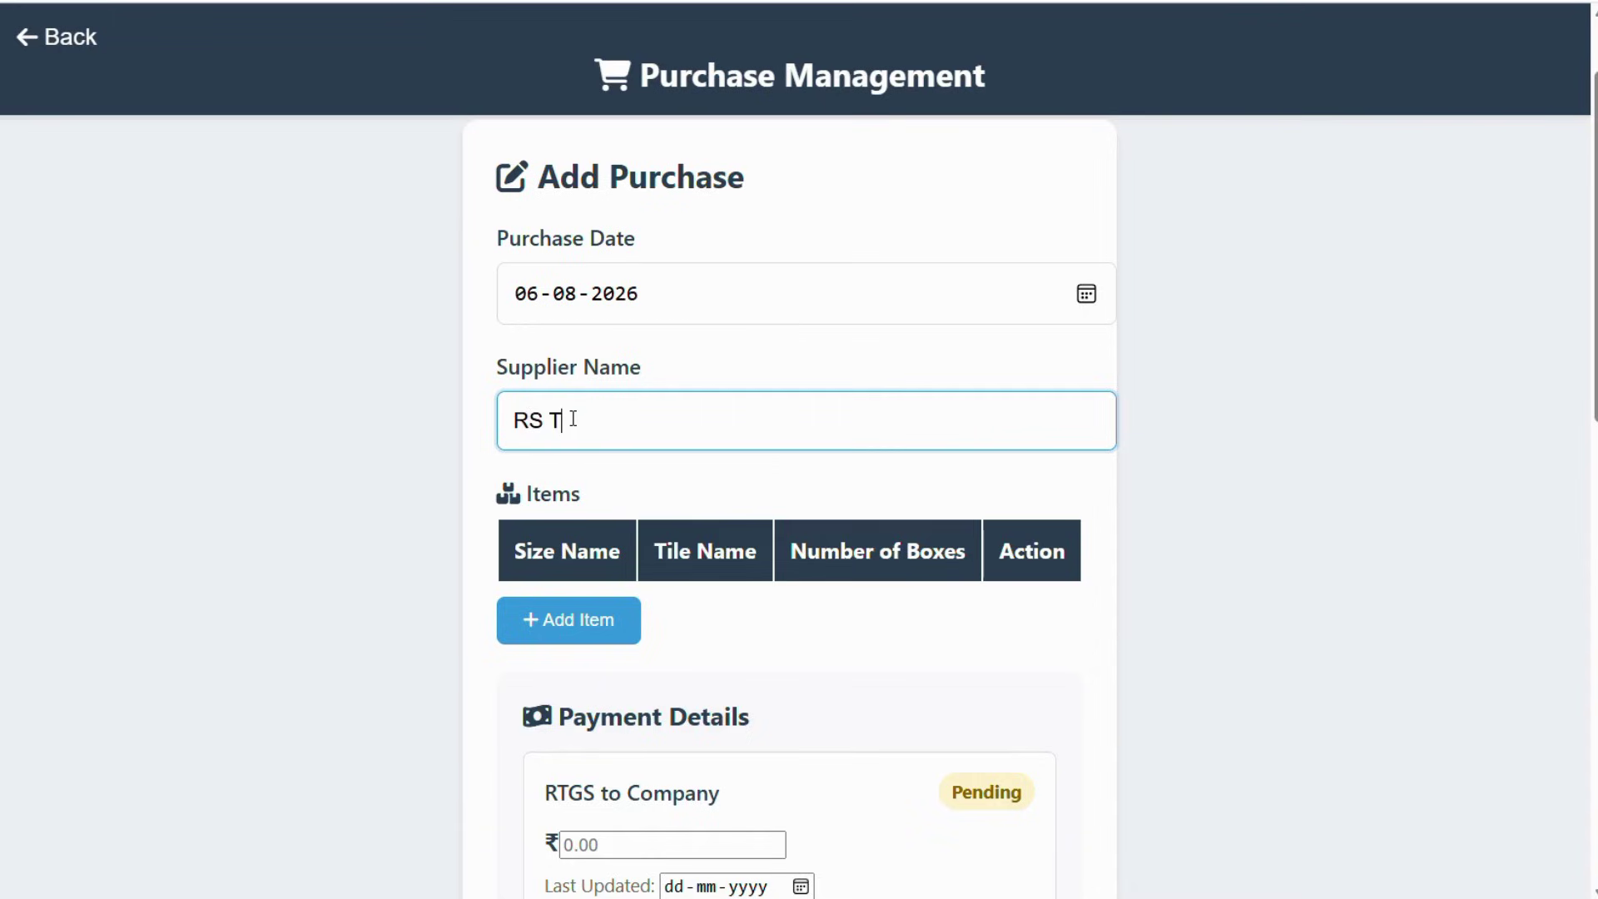
{"action": "type", "text": "ILES , TRS TILES"}
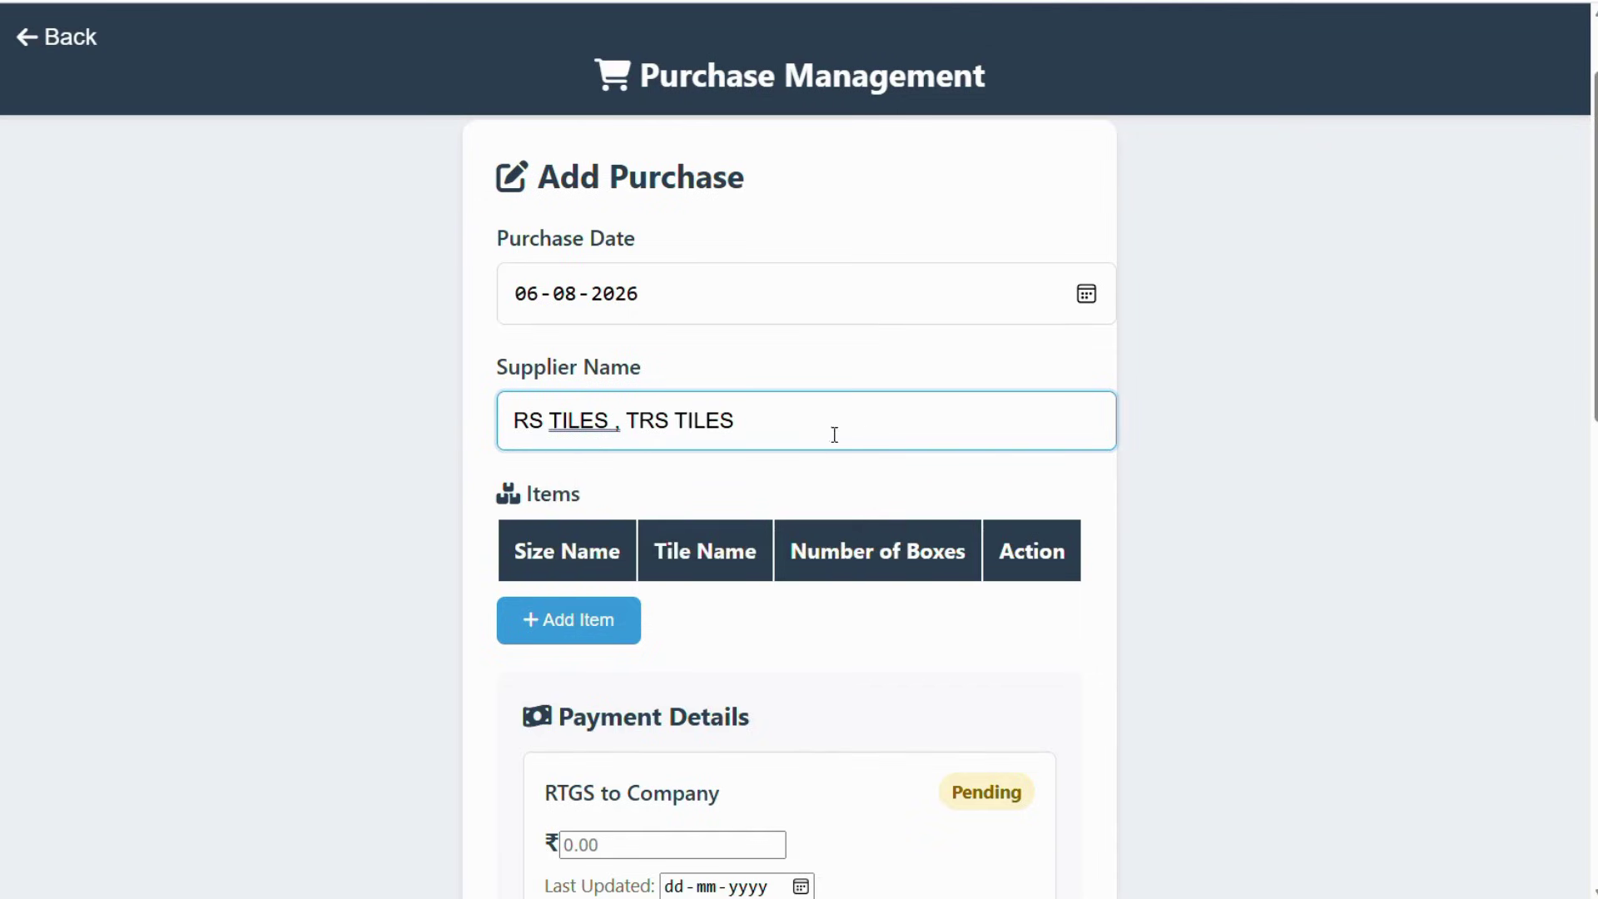
- Add a first item row to the purchase's items table
{"action": "scroll", "coordinate": [735, 463], "scroll_direction": "down", "scroll_amount": 1}
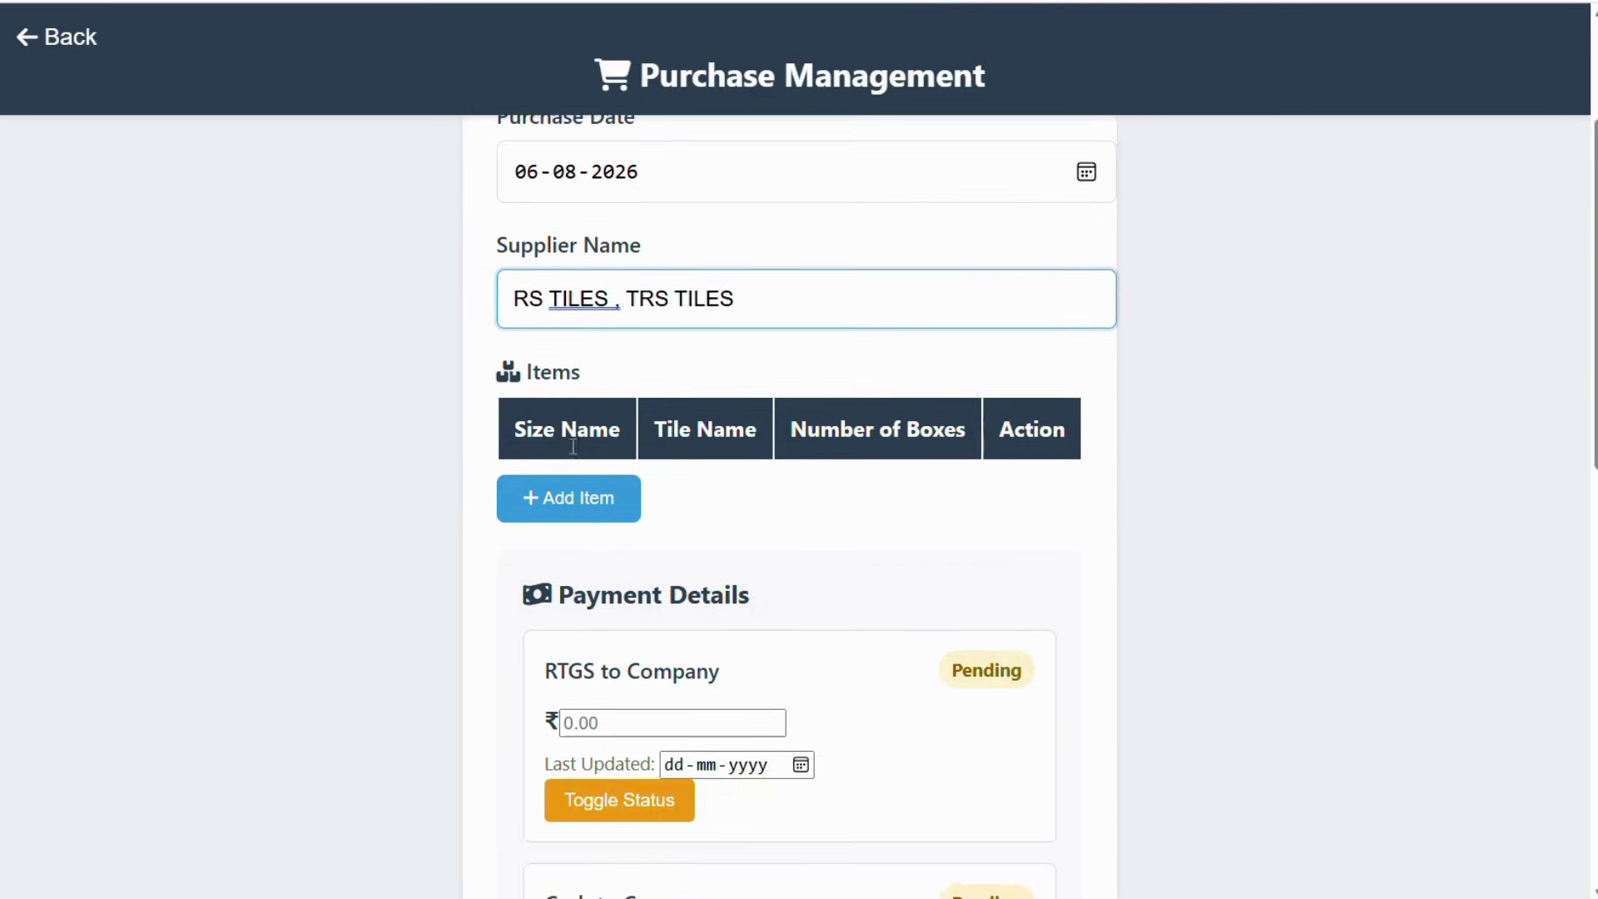
{"action": "left_click", "coordinate": [611, 483]}
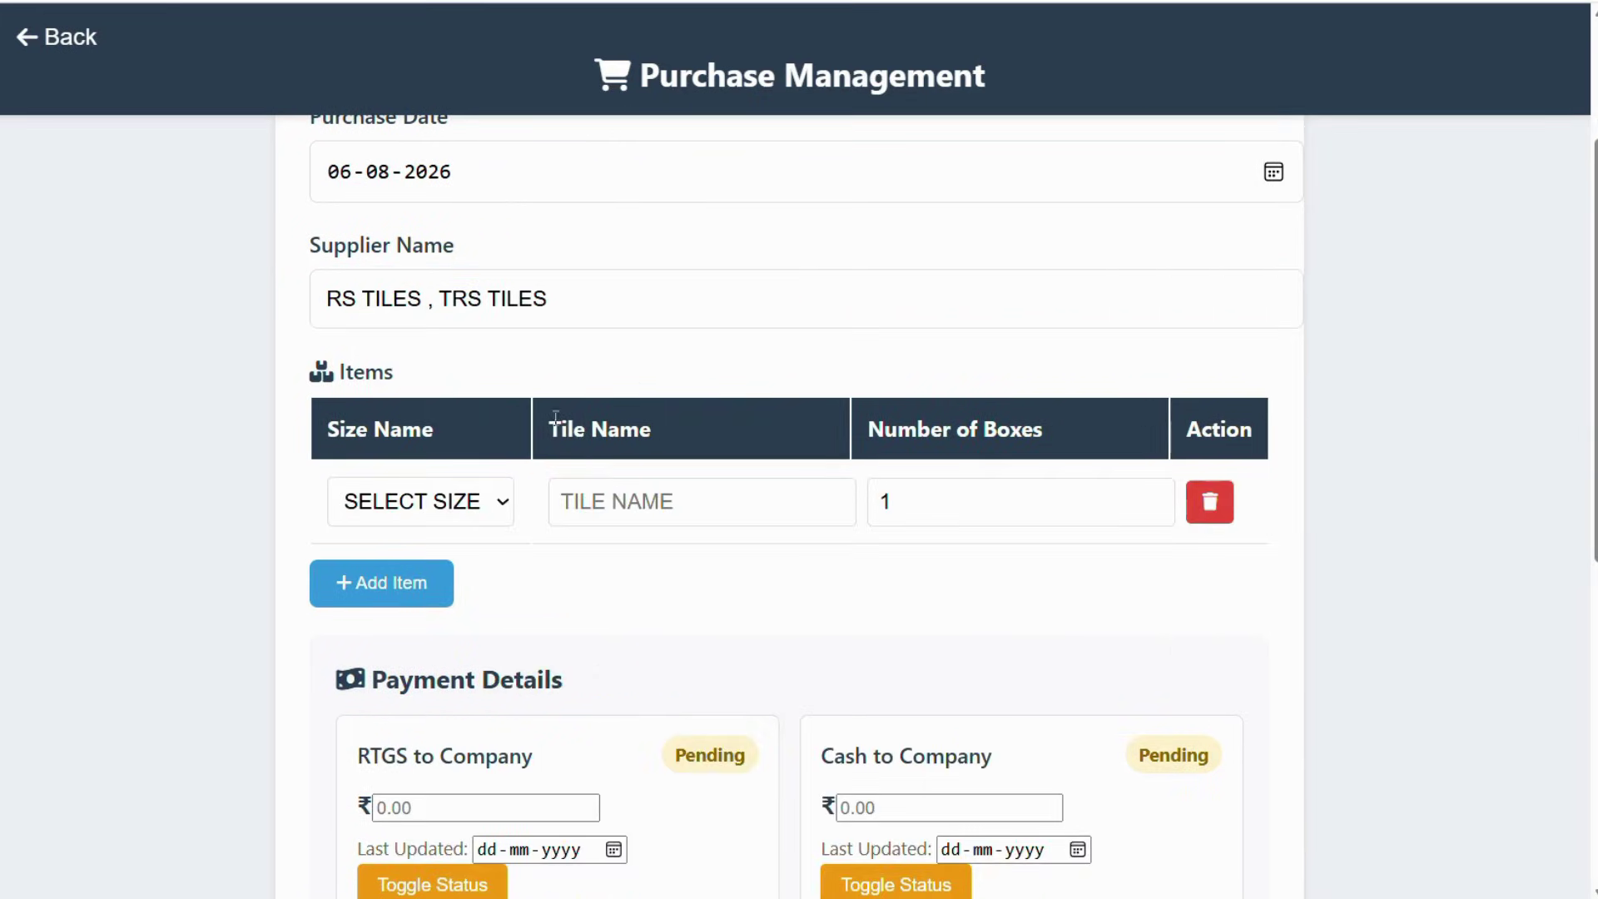
{"action": "scroll", "coordinate": [555, 419], "scroll_direction": "down", "scroll_amount": 1}
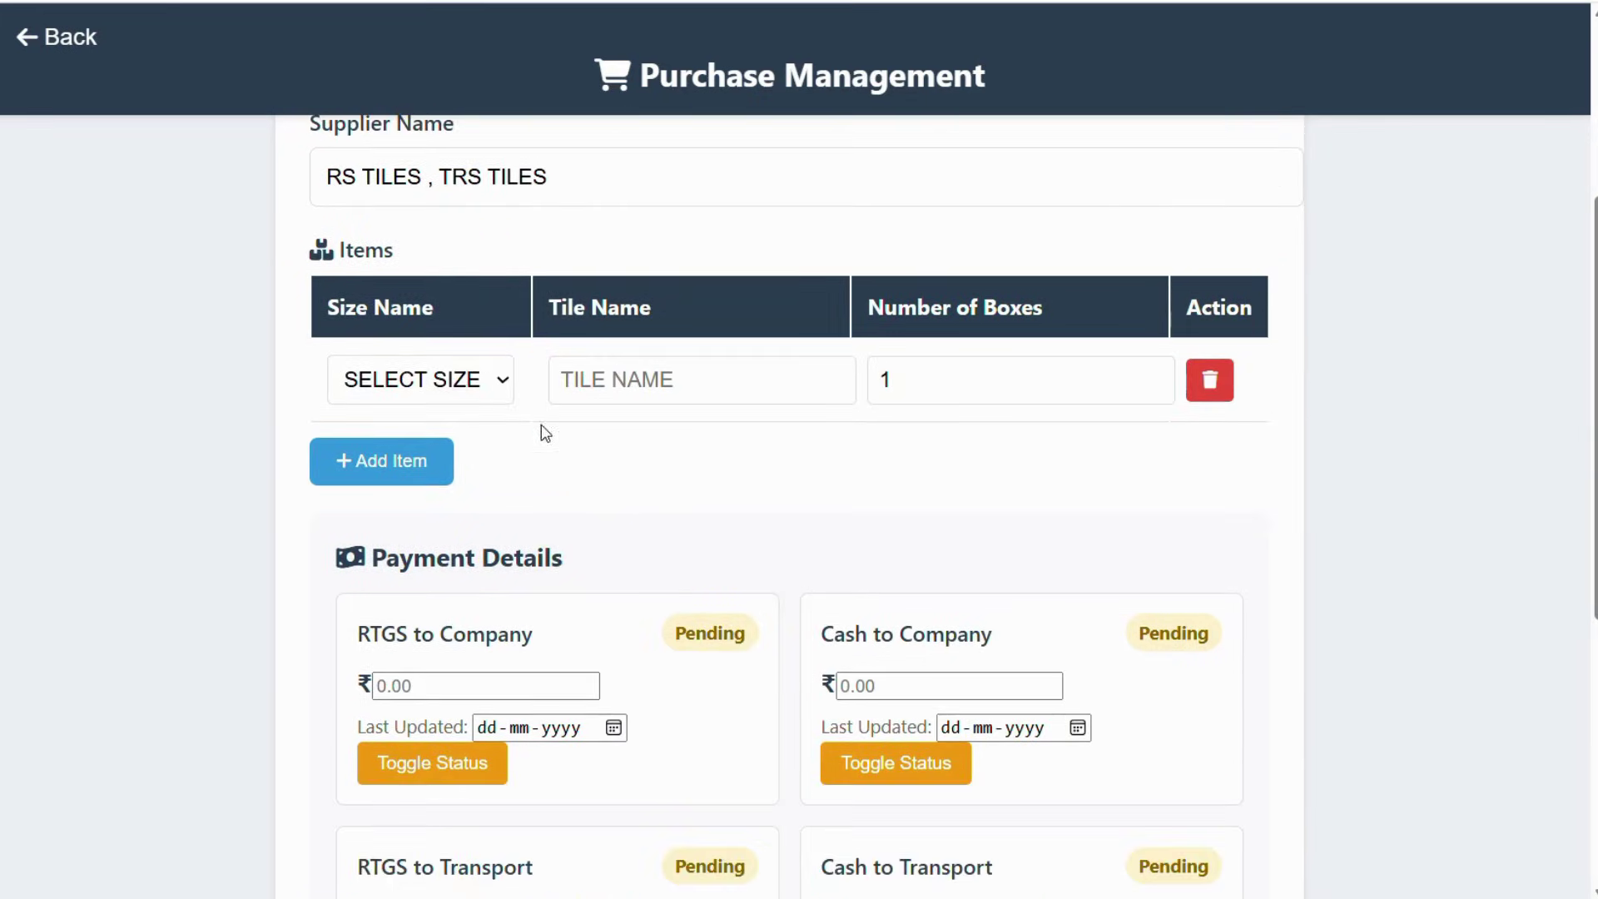
- Add two extra blank item rows to the purchase and delete both of them again
{"action": "left_click", "coordinate": [363, 464]}
{"action": "left_click", "coordinate": [364, 545]}
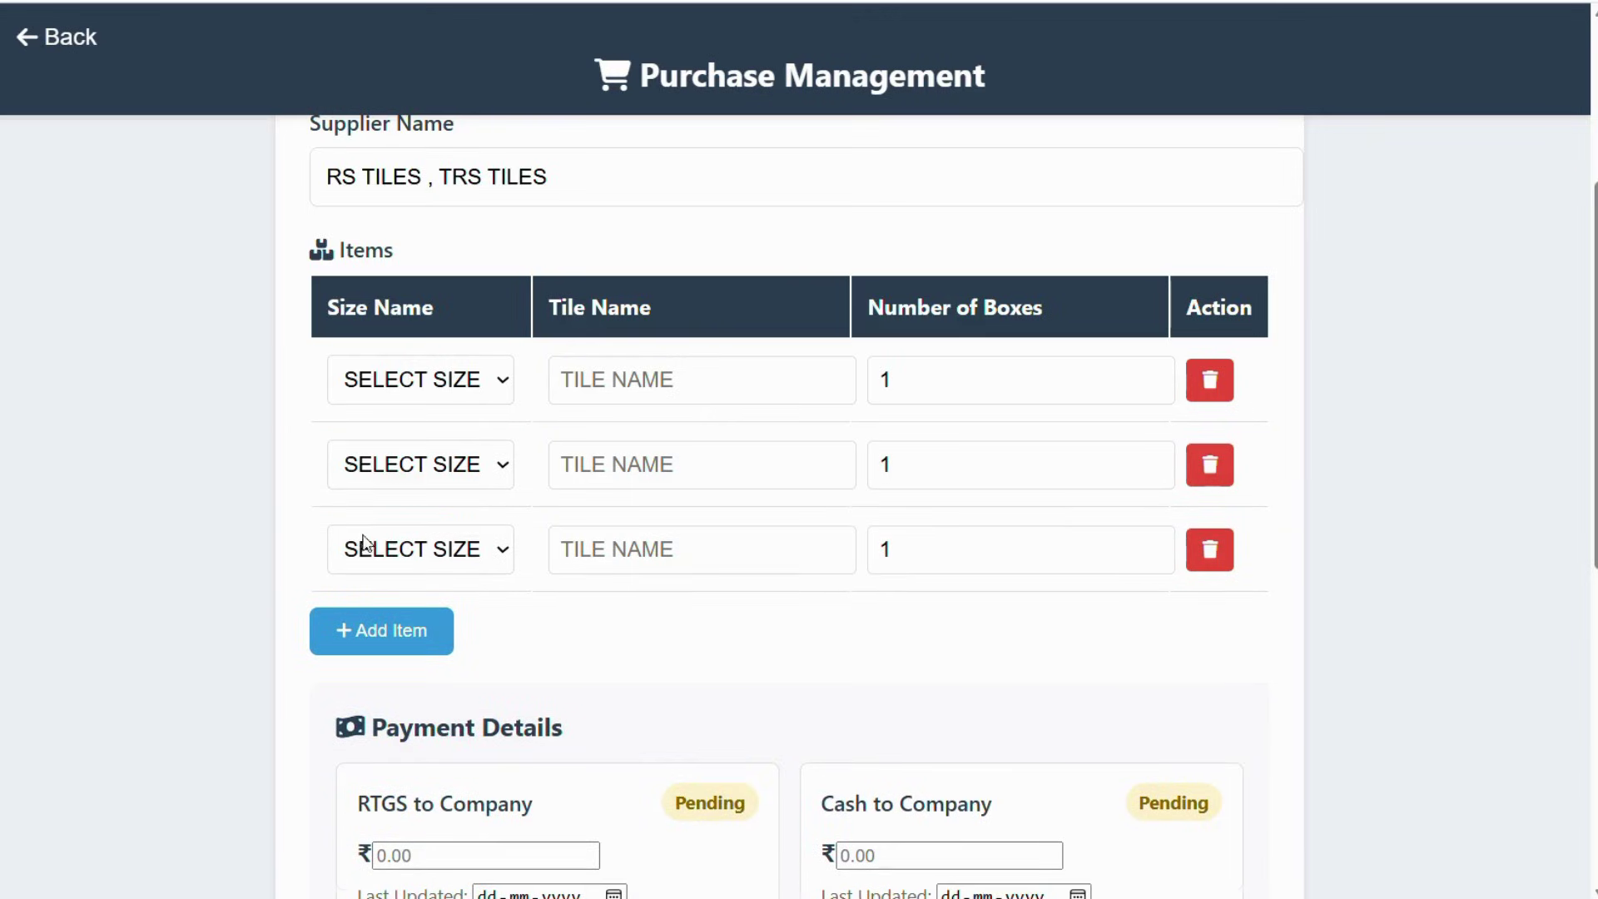
{"action": "left_click", "coordinate": [1208, 532]}
{"action": "left_click", "coordinate": [1212, 458]}
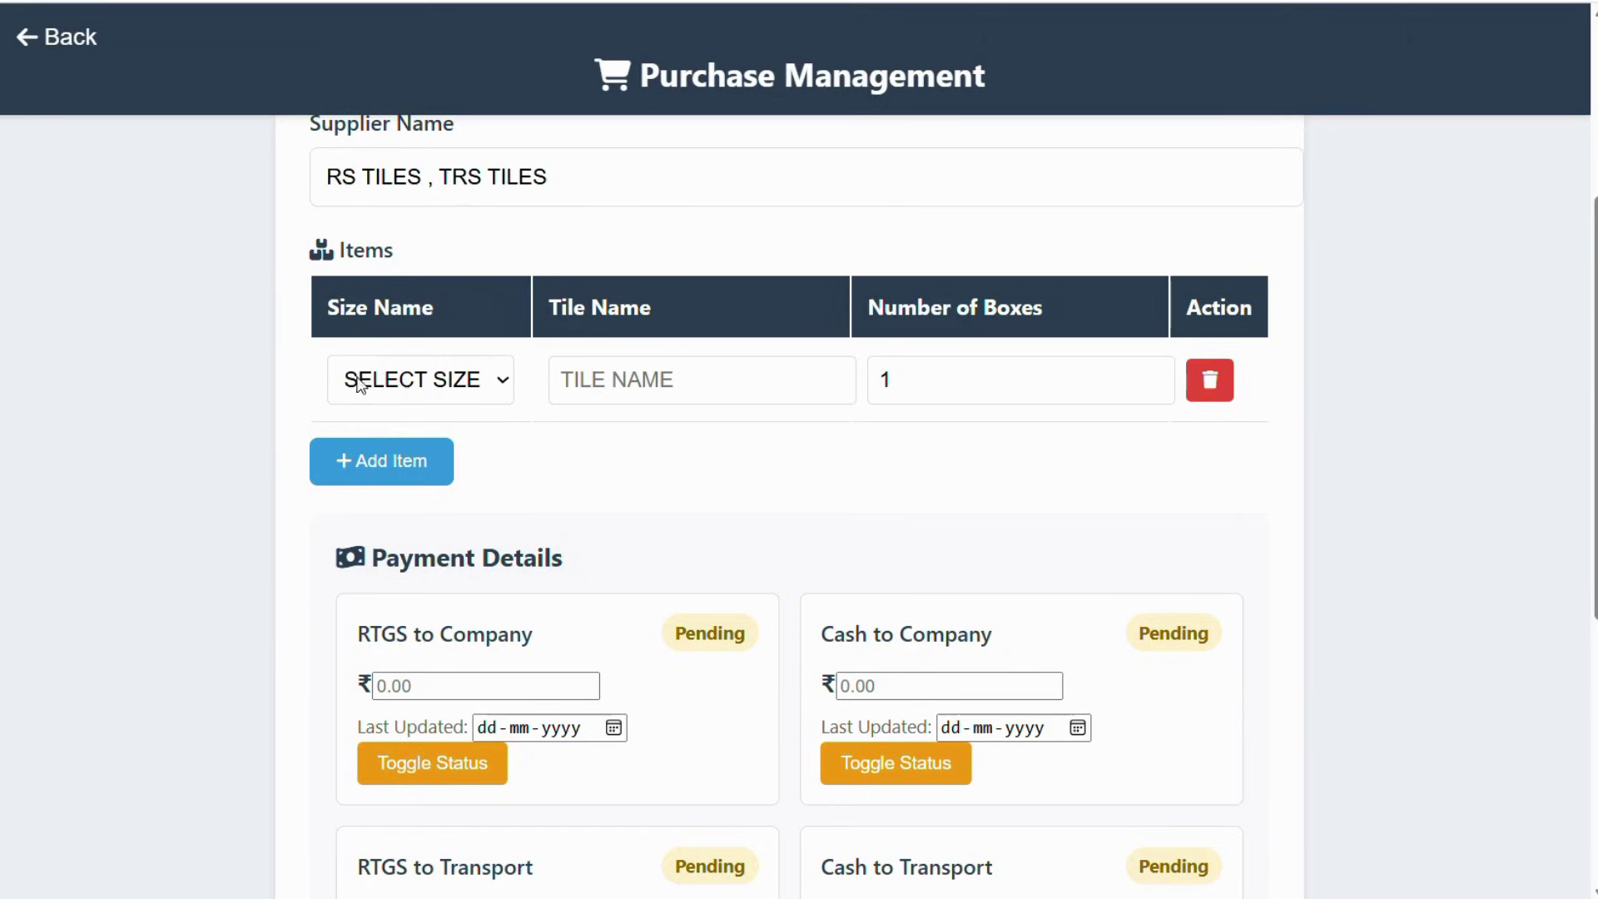
- Set the first item's size to 12X12(BF)
{"action": "left_click", "coordinate": [424, 387]}
{"action": "left_click", "coordinate": [419, 398]}
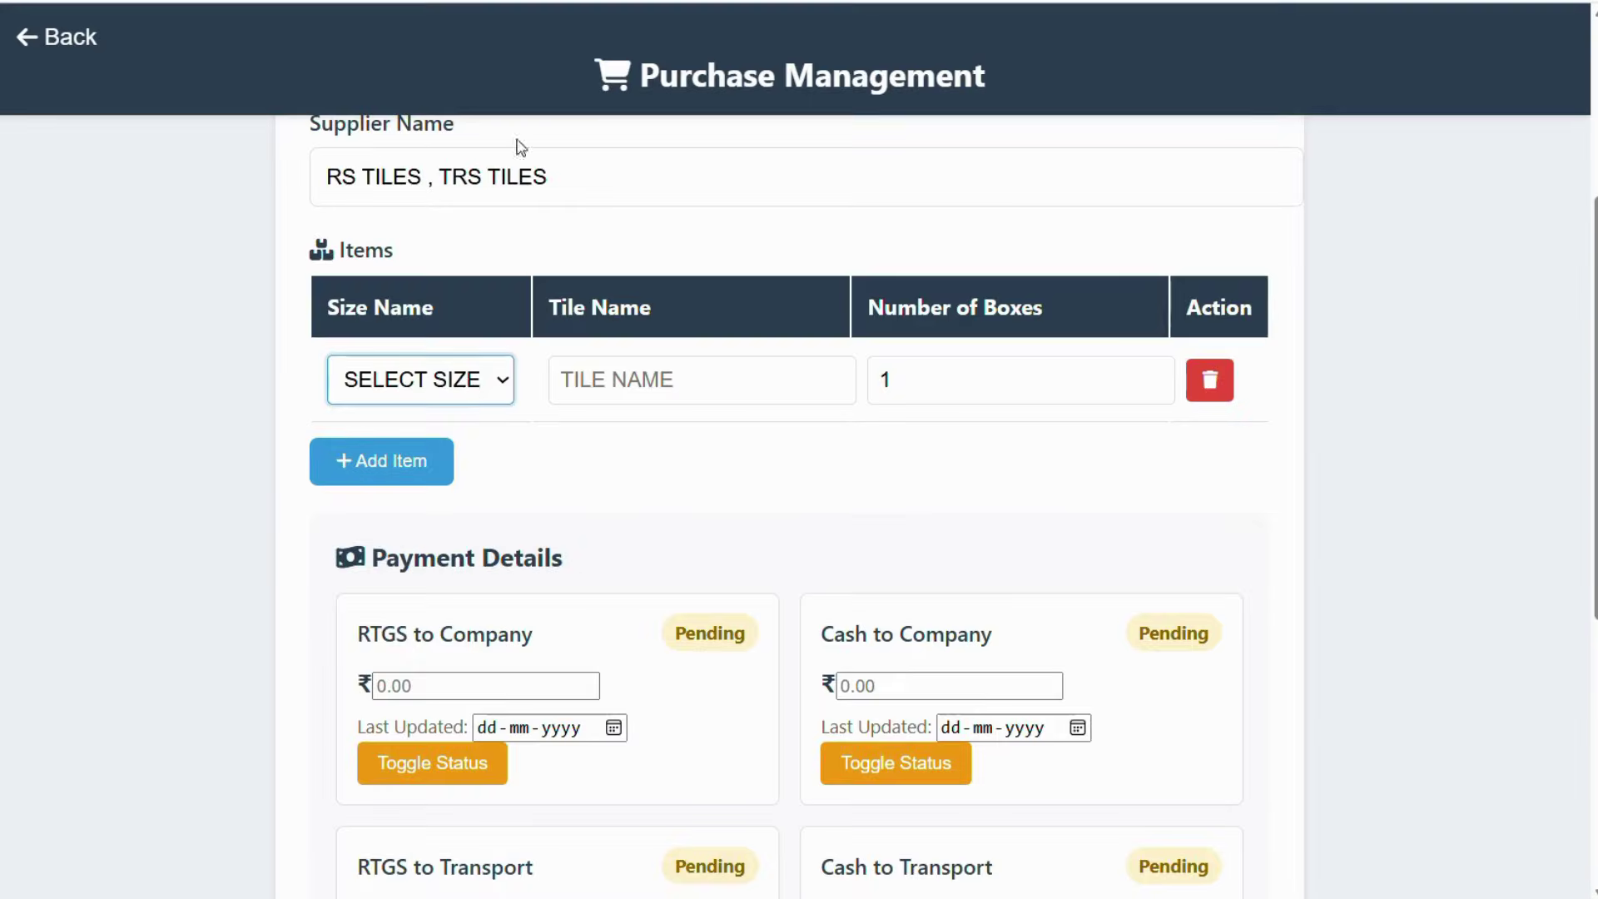
{"action": "left_click", "coordinate": [452, 382]}
{"action": "scroll", "coordinate": [452, 381], "scroll_direction": "down", "scroll_amount": 1}
{"action": "scroll", "coordinate": [450, 380], "scroll_direction": "up", "scroll_amount": 1}
{"action": "left_click", "coordinate": [450, 379]}
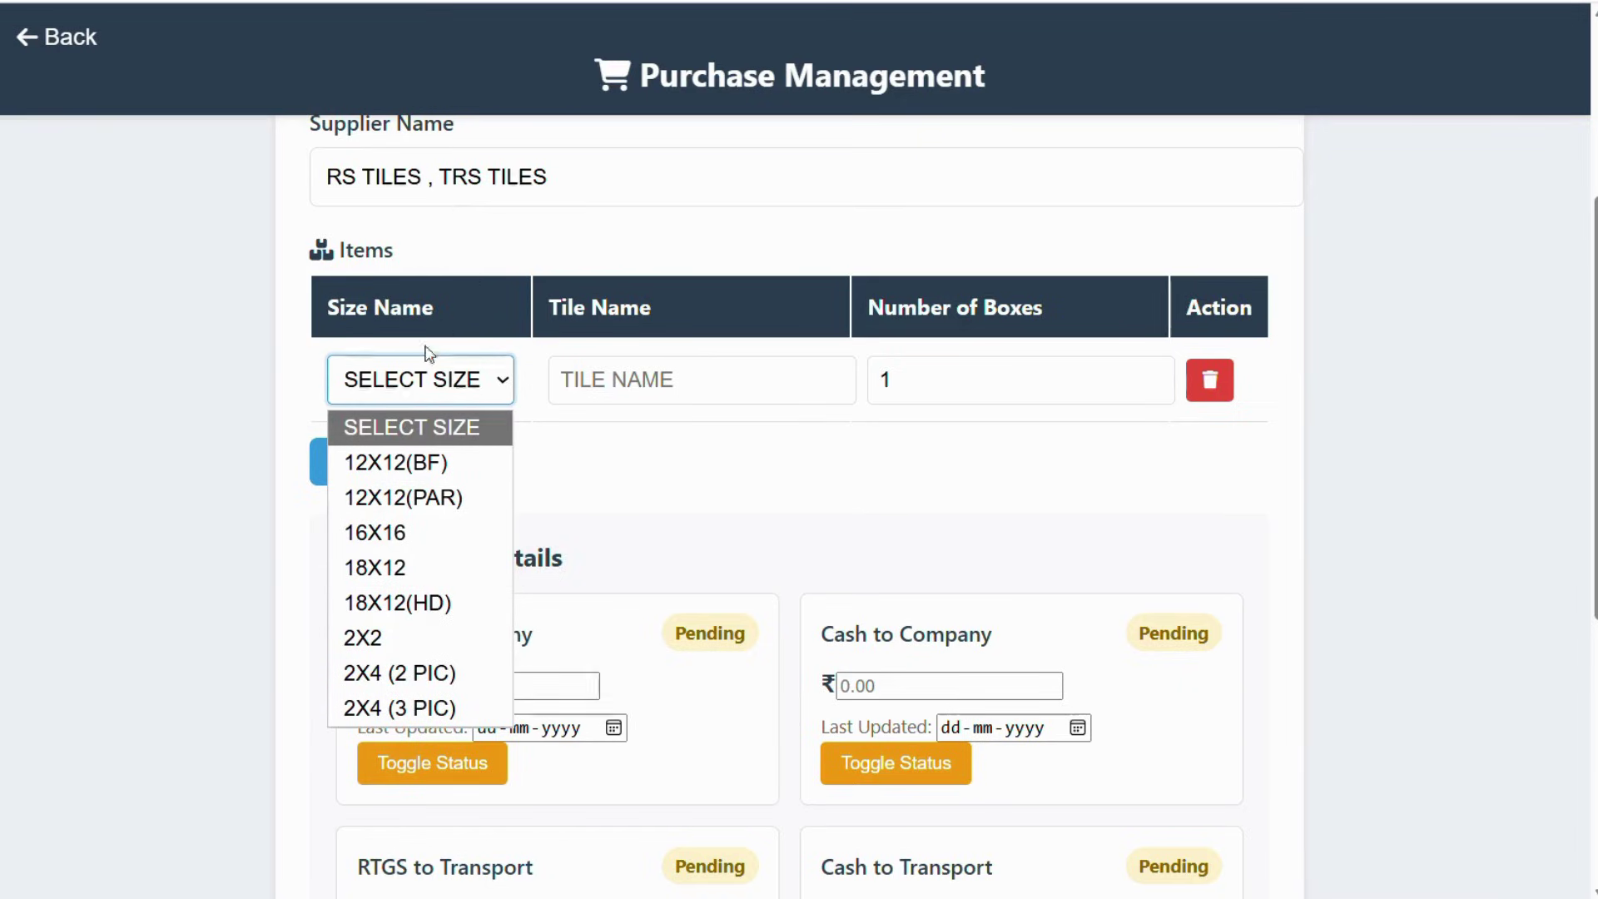
{"action": "left_click", "coordinate": [404, 456]}
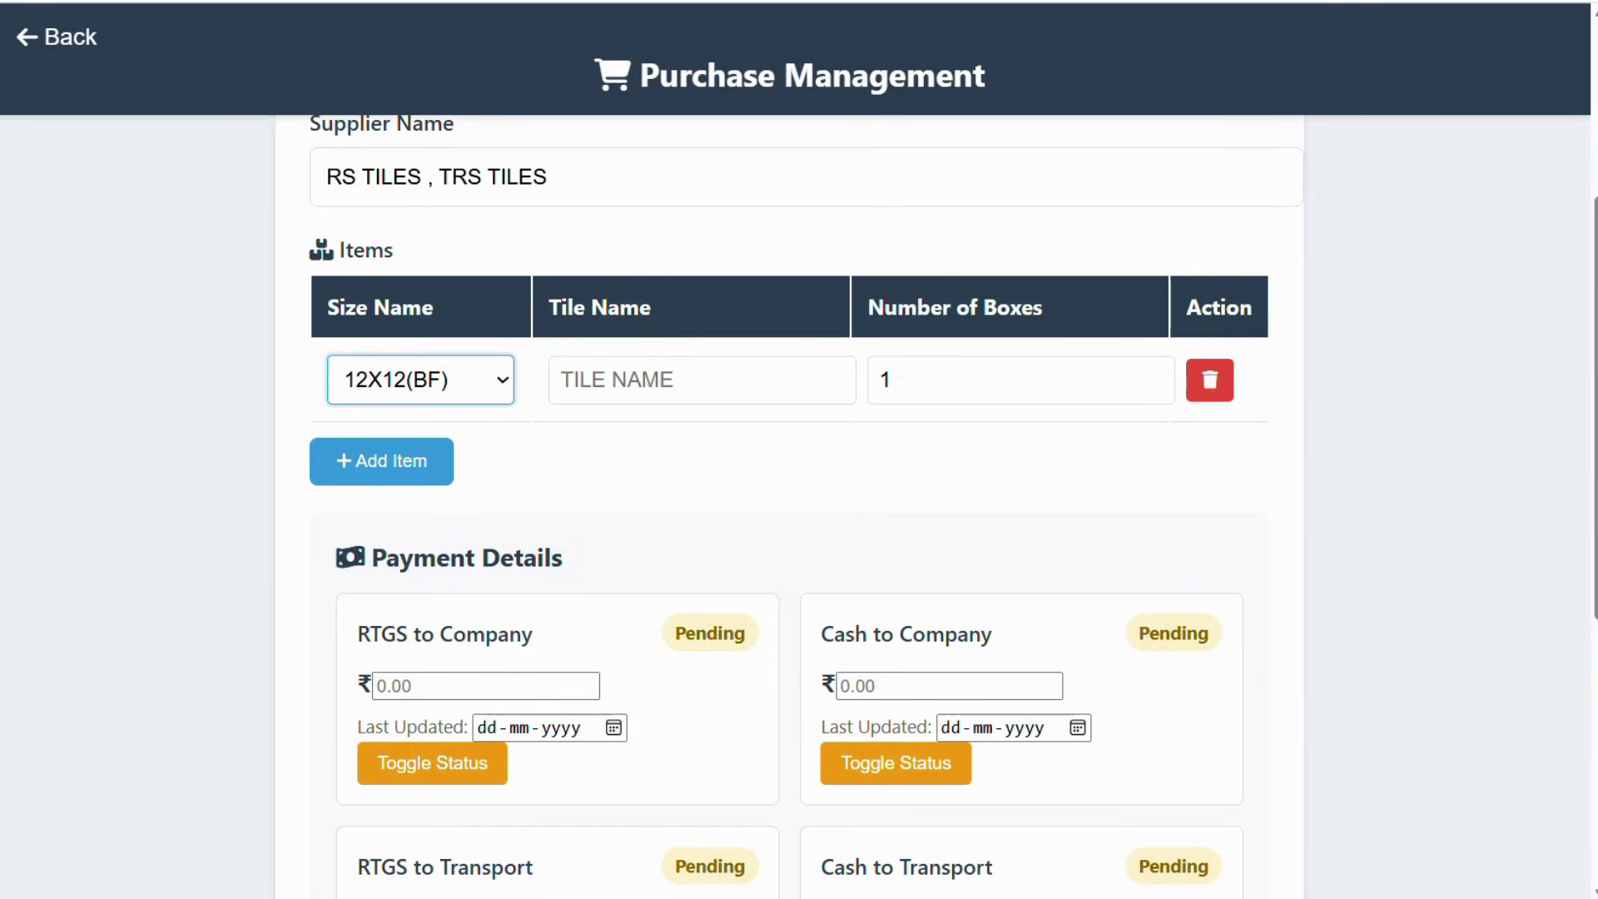
- Enter BF 01 as the first item's tile name and set its number of boxes to 100
{"action": "left_click", "coordinate": [588, 376]}
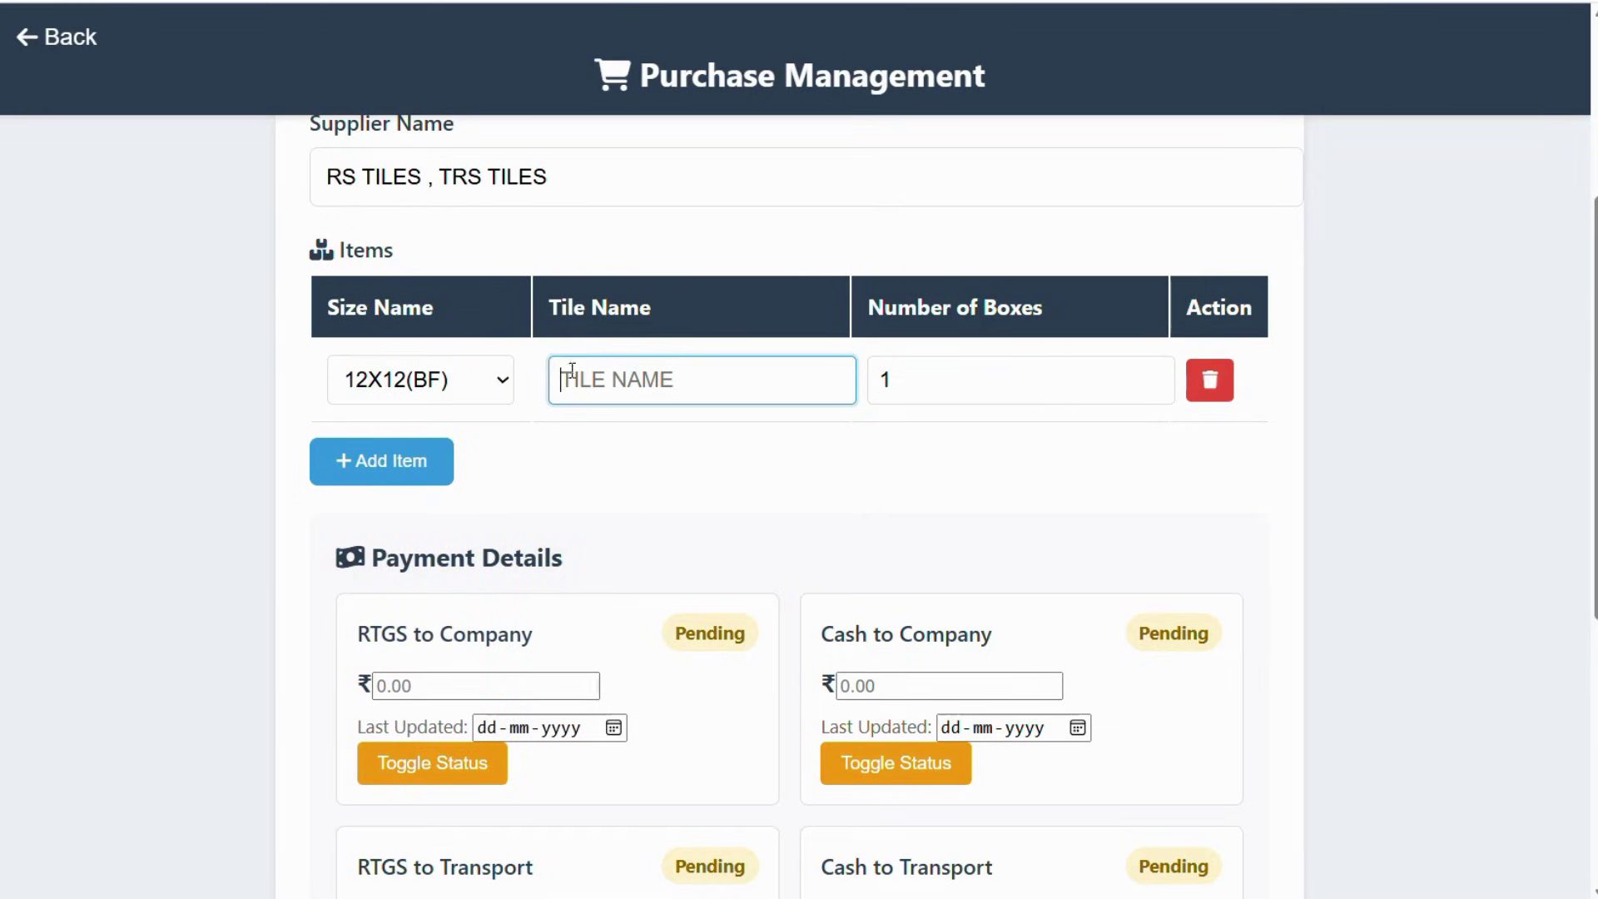
{"action": "type", "text": "B"}
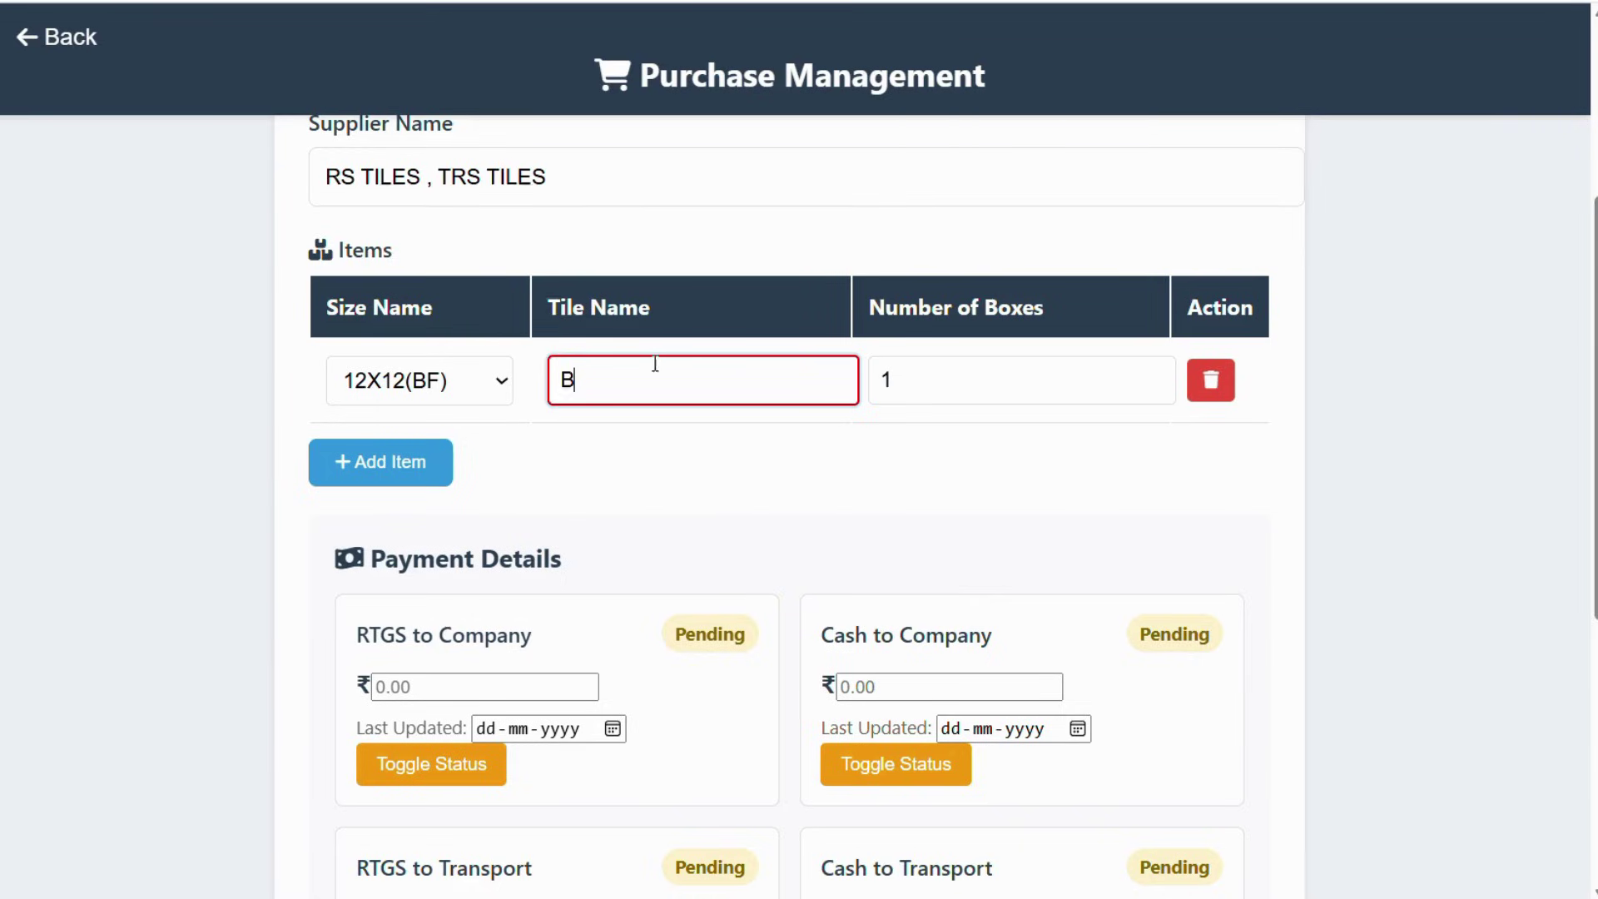
{"action": "type", "text": "F 01"}
{"action": "left_click", "coordinate": [962, 401]}
{"action": "type", "text": "00"}
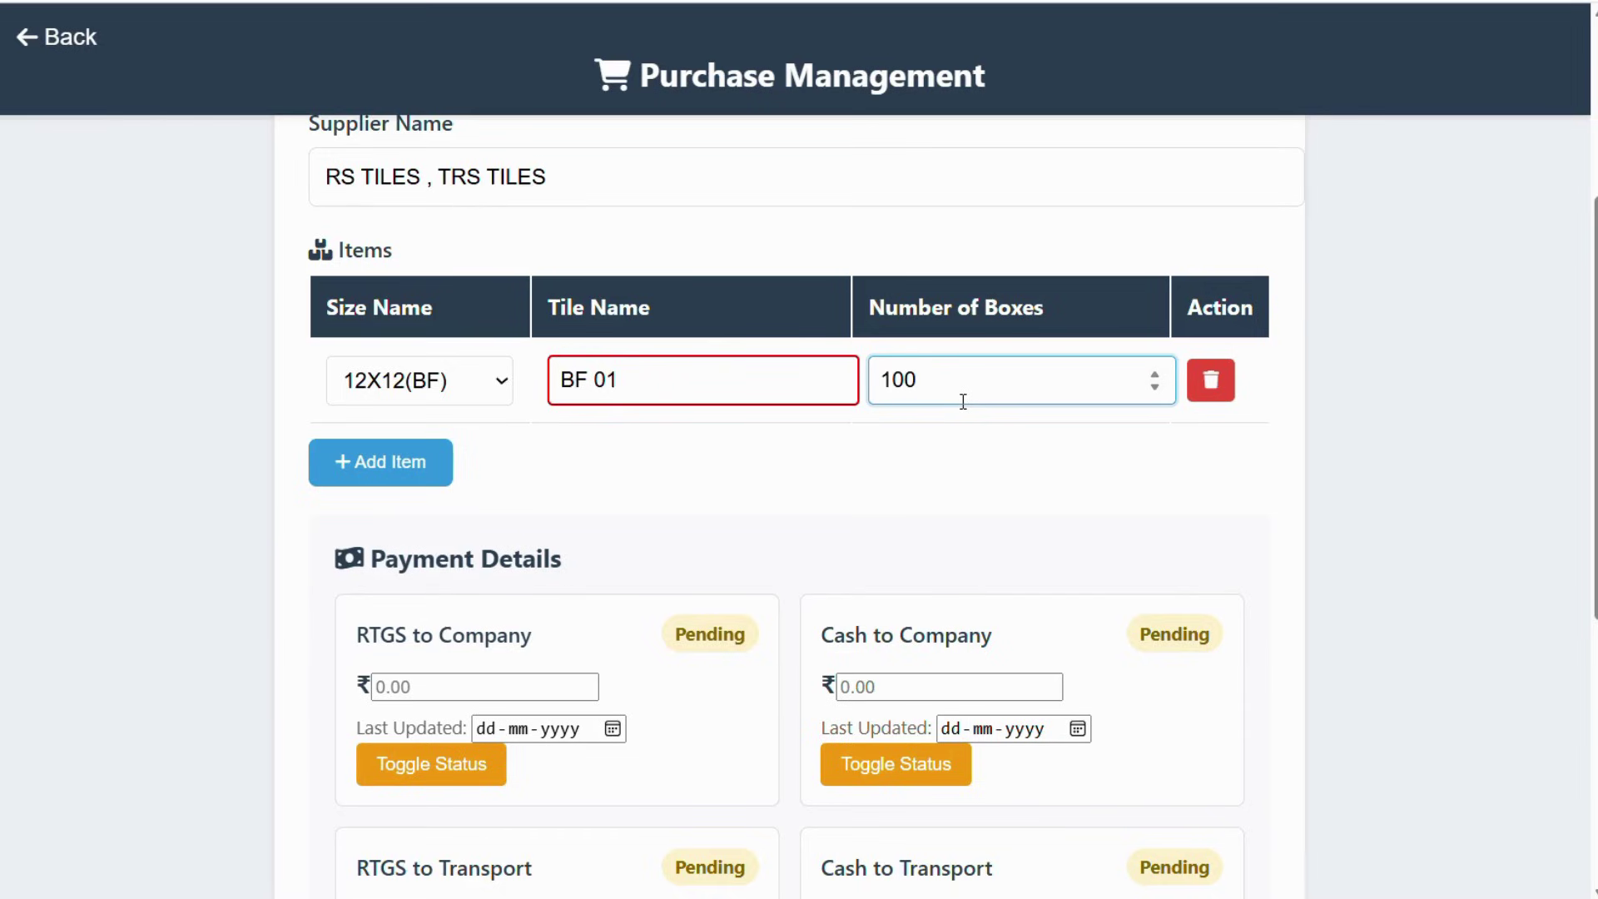
- Add a second item with size 12X12(BF), tile name BF 02 and 150 boxes
{"action": "left_click", "coordinate": [356, 463]}
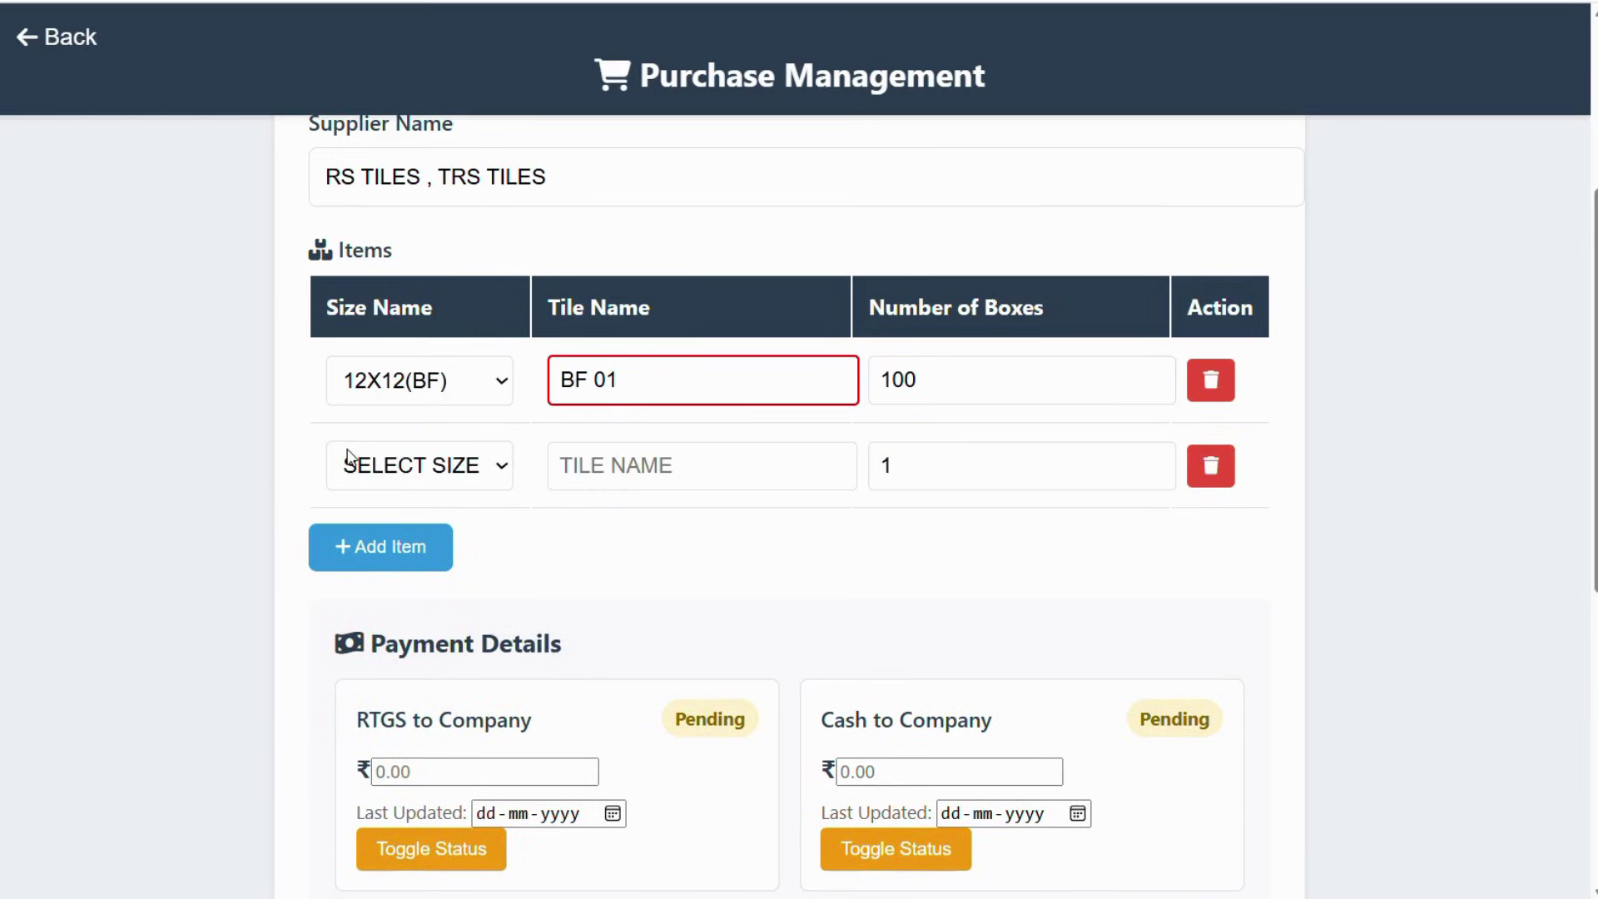
{"action": "left_click", "coordinate": [348, 456]}
{"action": "left_click", "coordinate": [382, 541]}
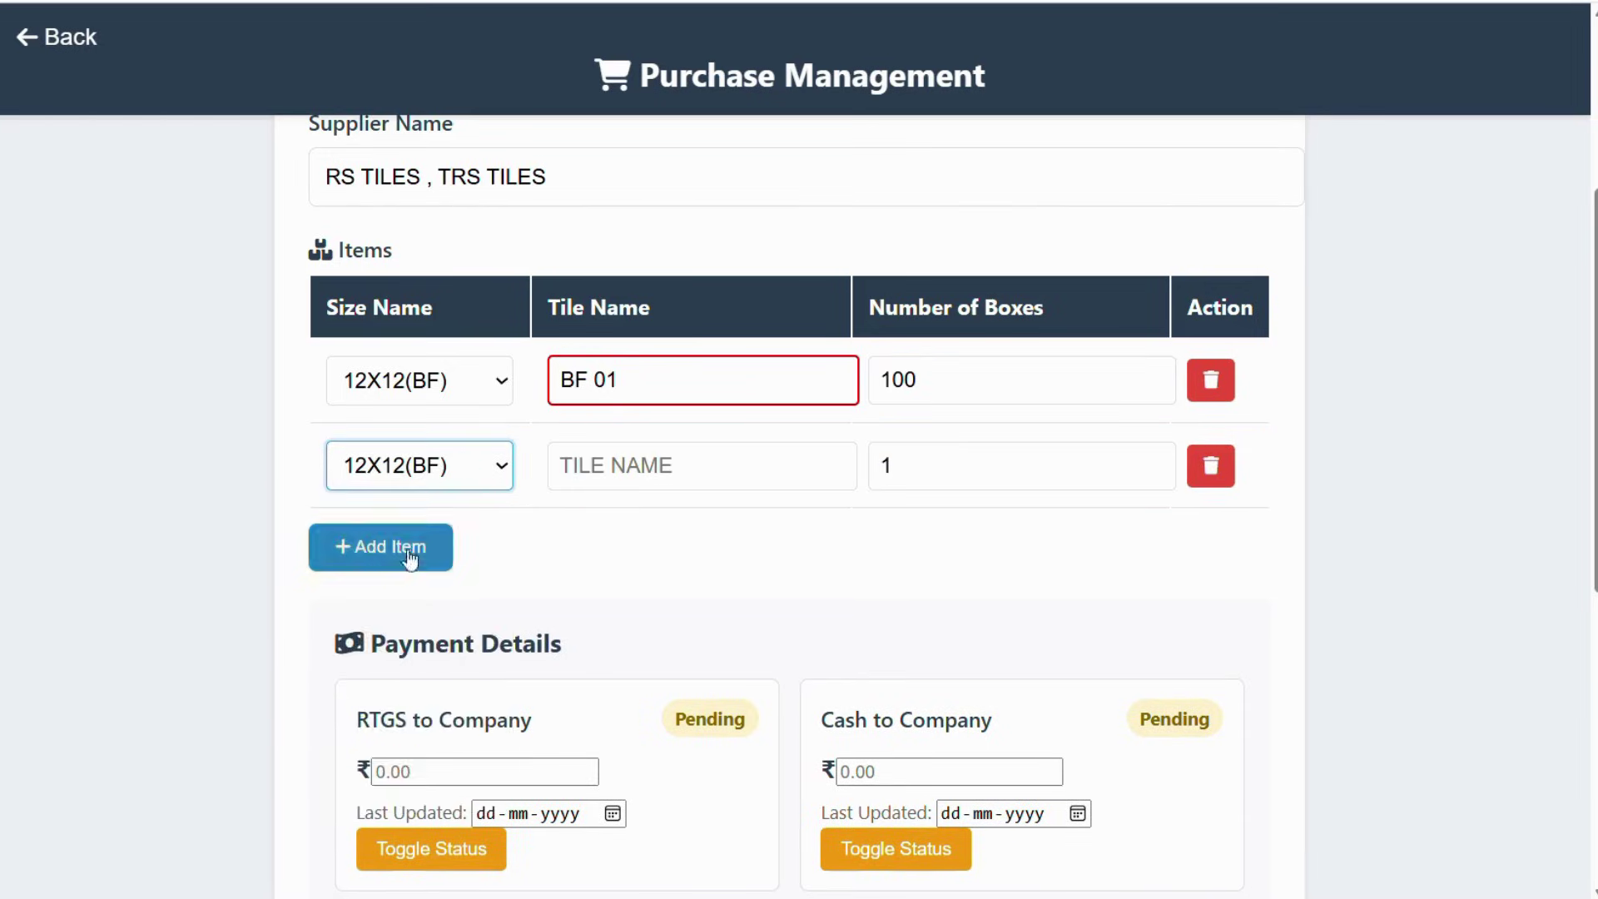
{"action": "left_click", "coordinate": [590, 470]}
{"action": "type", "text": "BF 02"}
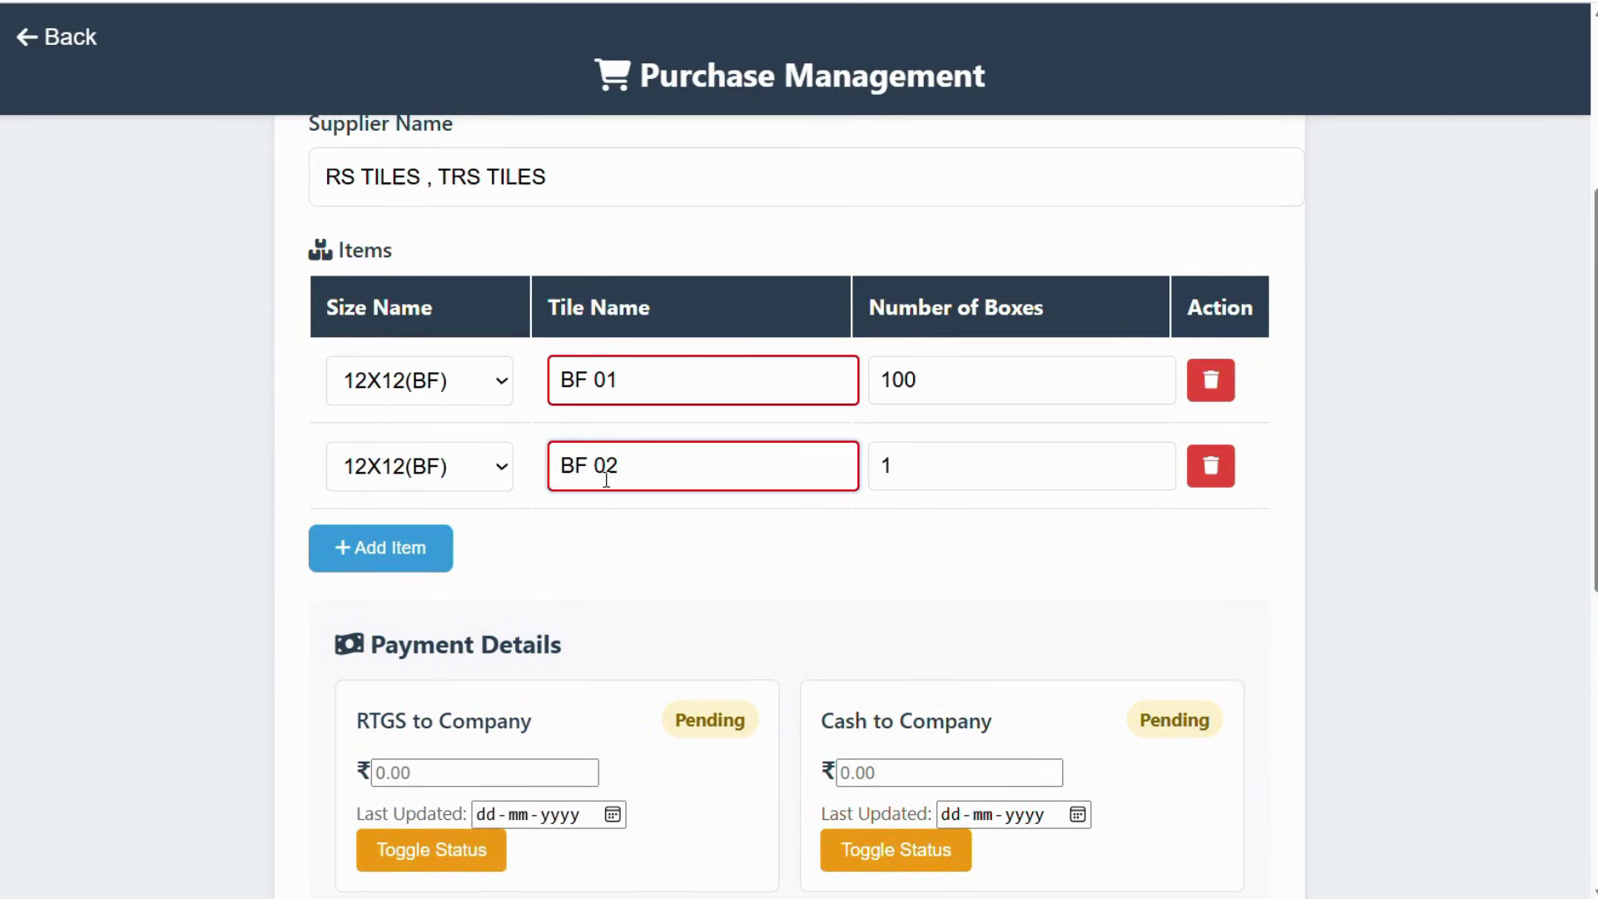
{"action": "left_click", "coordinate": [944, 444]}
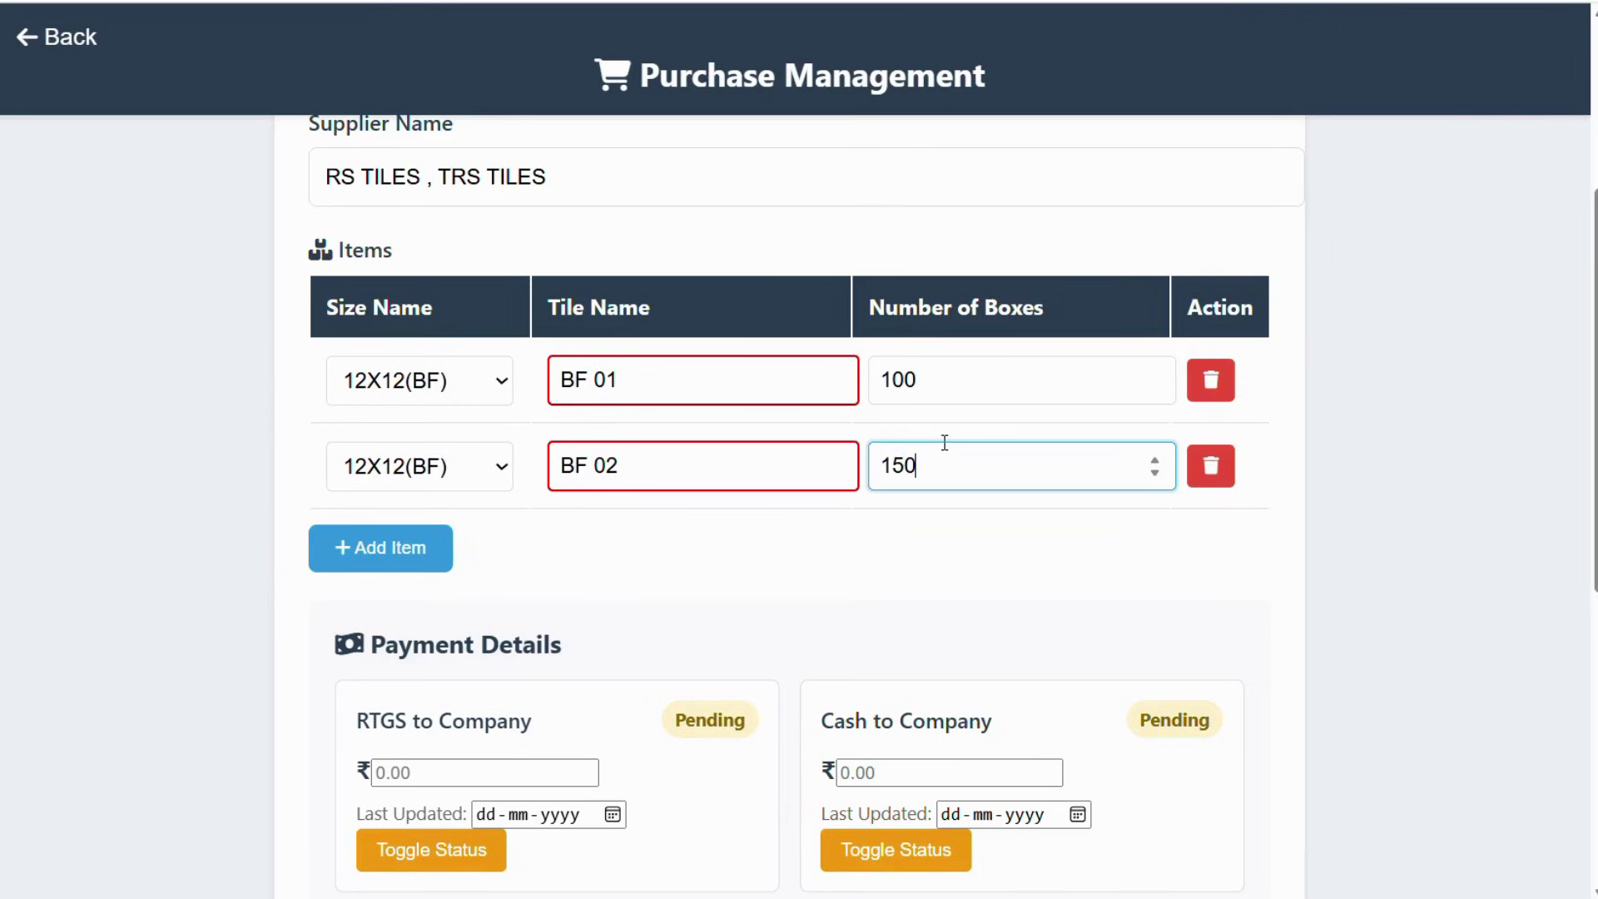
- Add a third item with size 12X12(BF), tile name BF 03 and 100 boxes
{"action": "scroll", "coordinate": [377, 547], "scroll_direction": "down", "scroll_amount": 1}
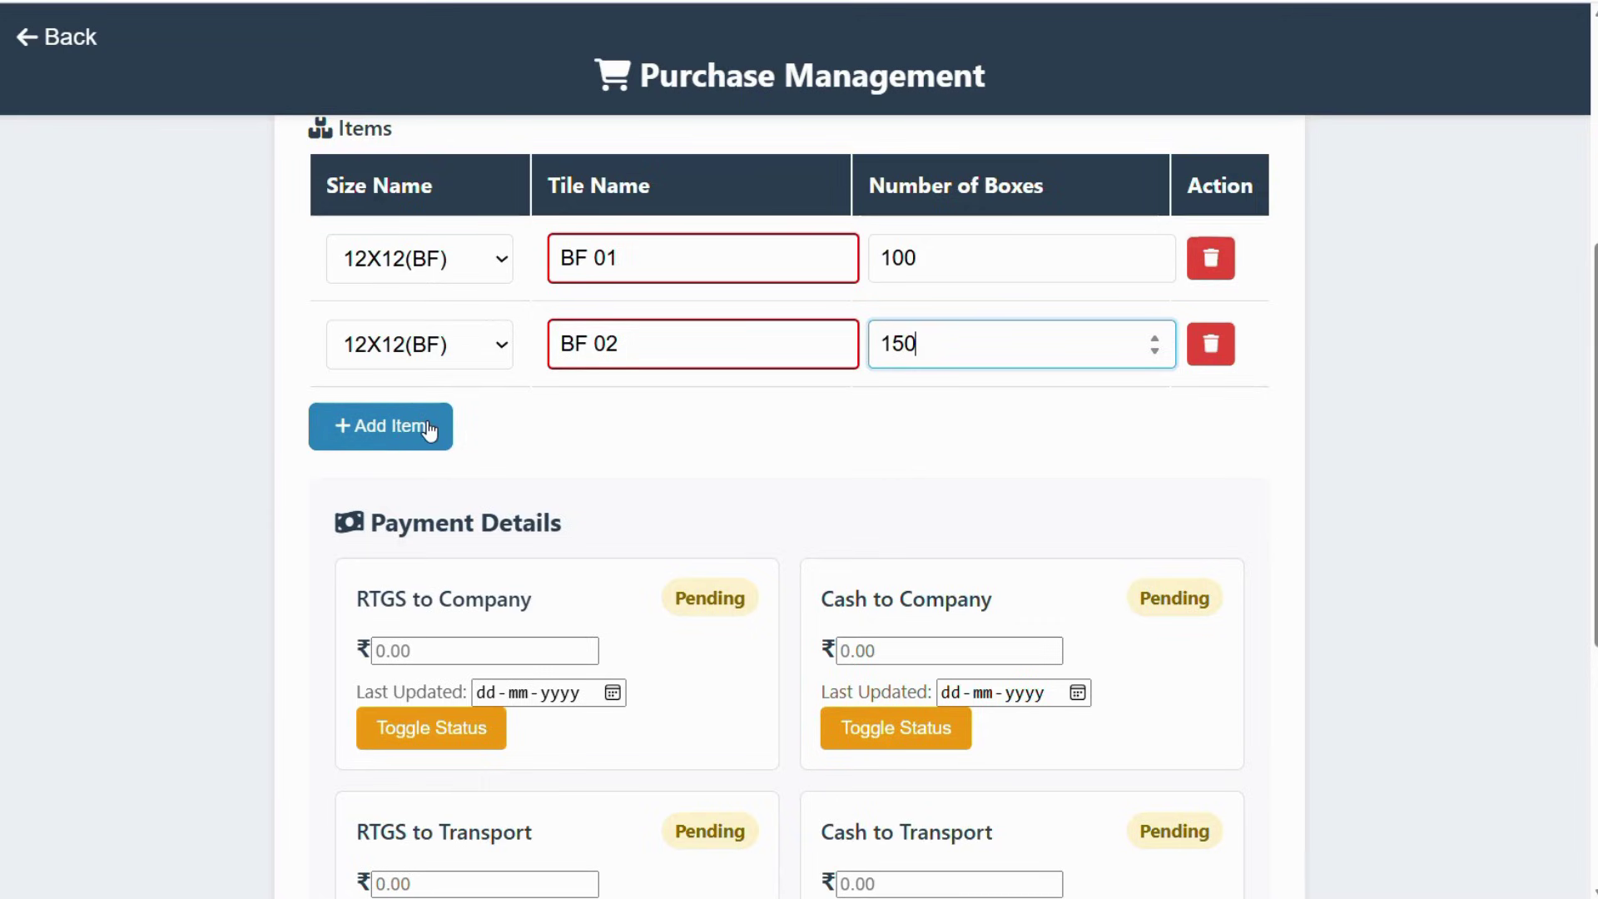
{"action": "left_click", "coordinate": [428, 428]}
{"action": "left_click", "coordinate": [420, 430]}
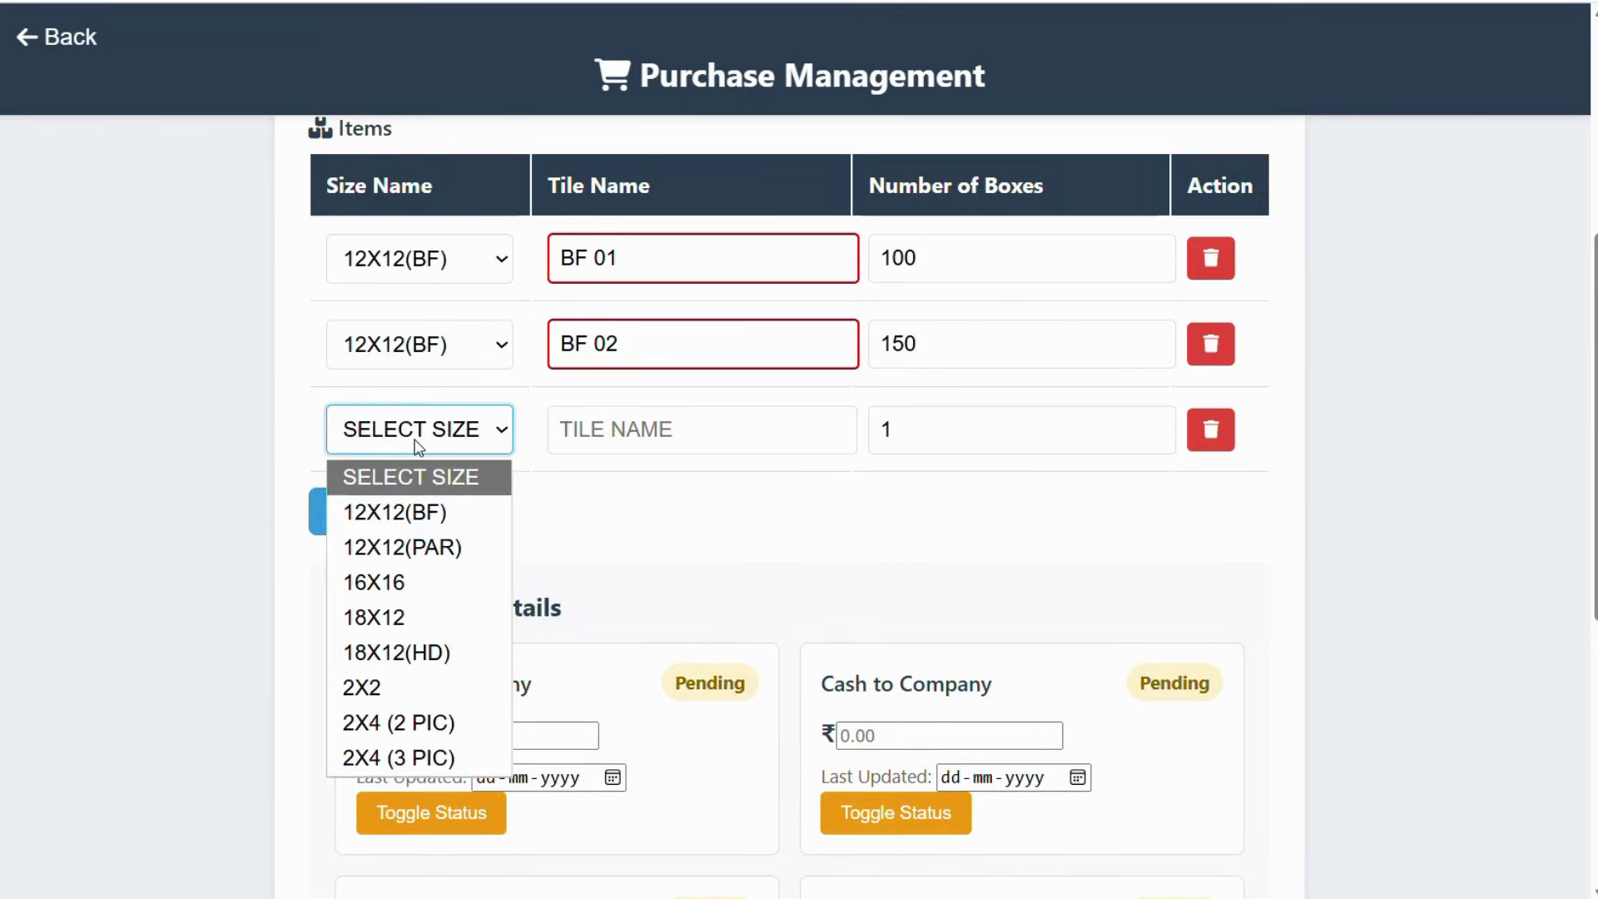
{"action": "left_click", "coordinate": [426, 511]}
{"action": "left_click", "coordinate": [583, 430]}
{"action": "type", "text": "BF "}
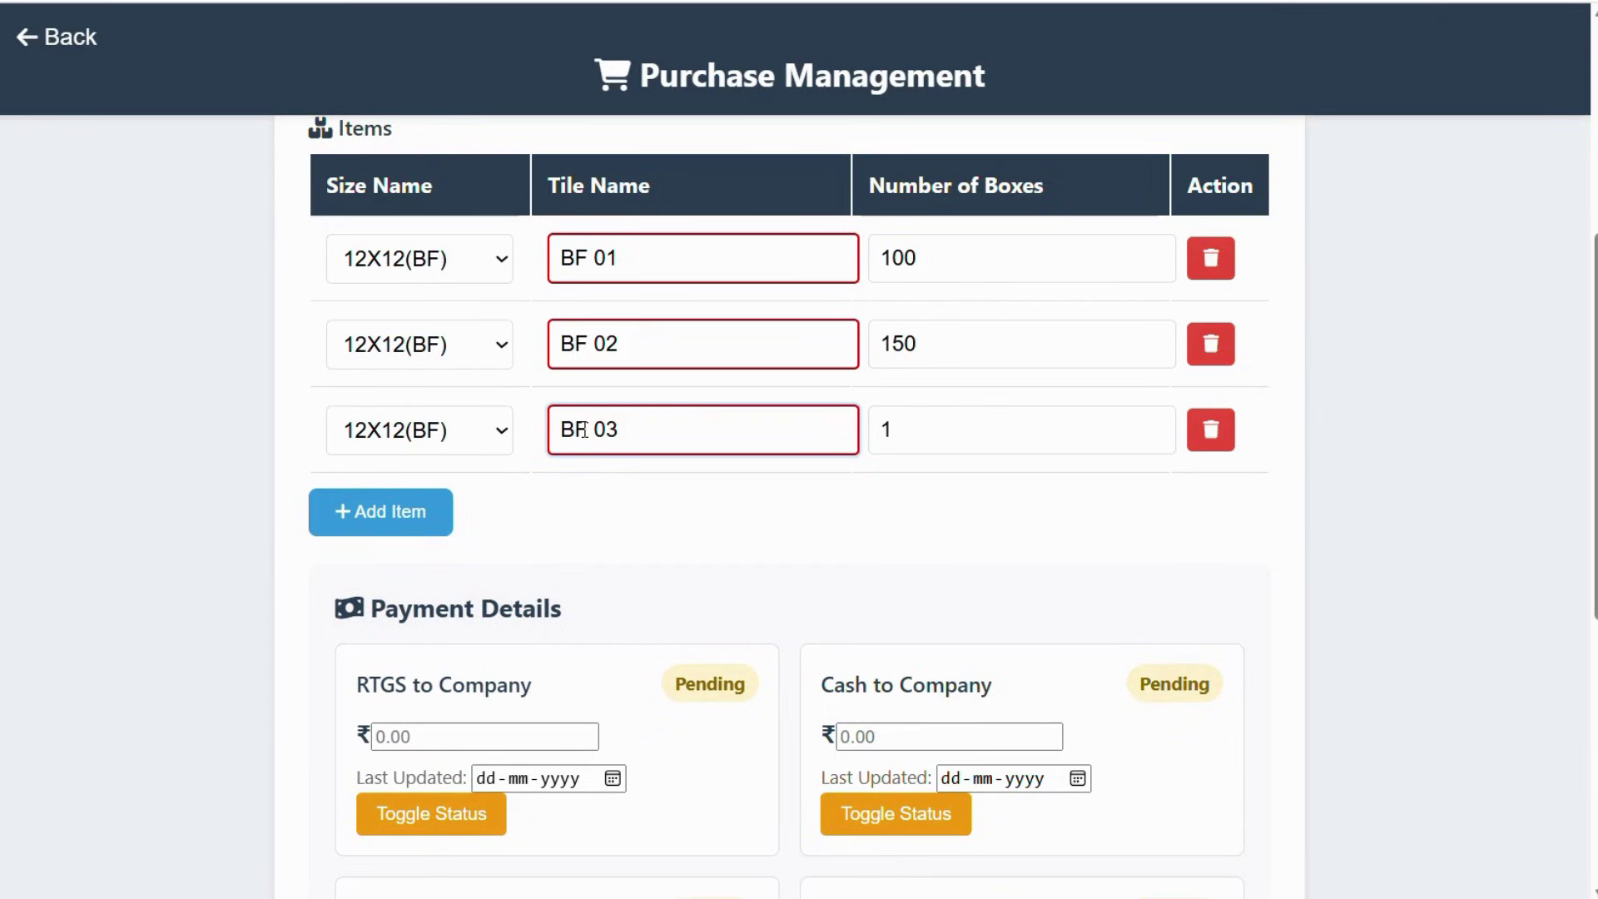
{"action": "type", "text": "03"}
{"action": "left_click", "coordinate": [926, 435]}
{"action": "type", "text": "00"}
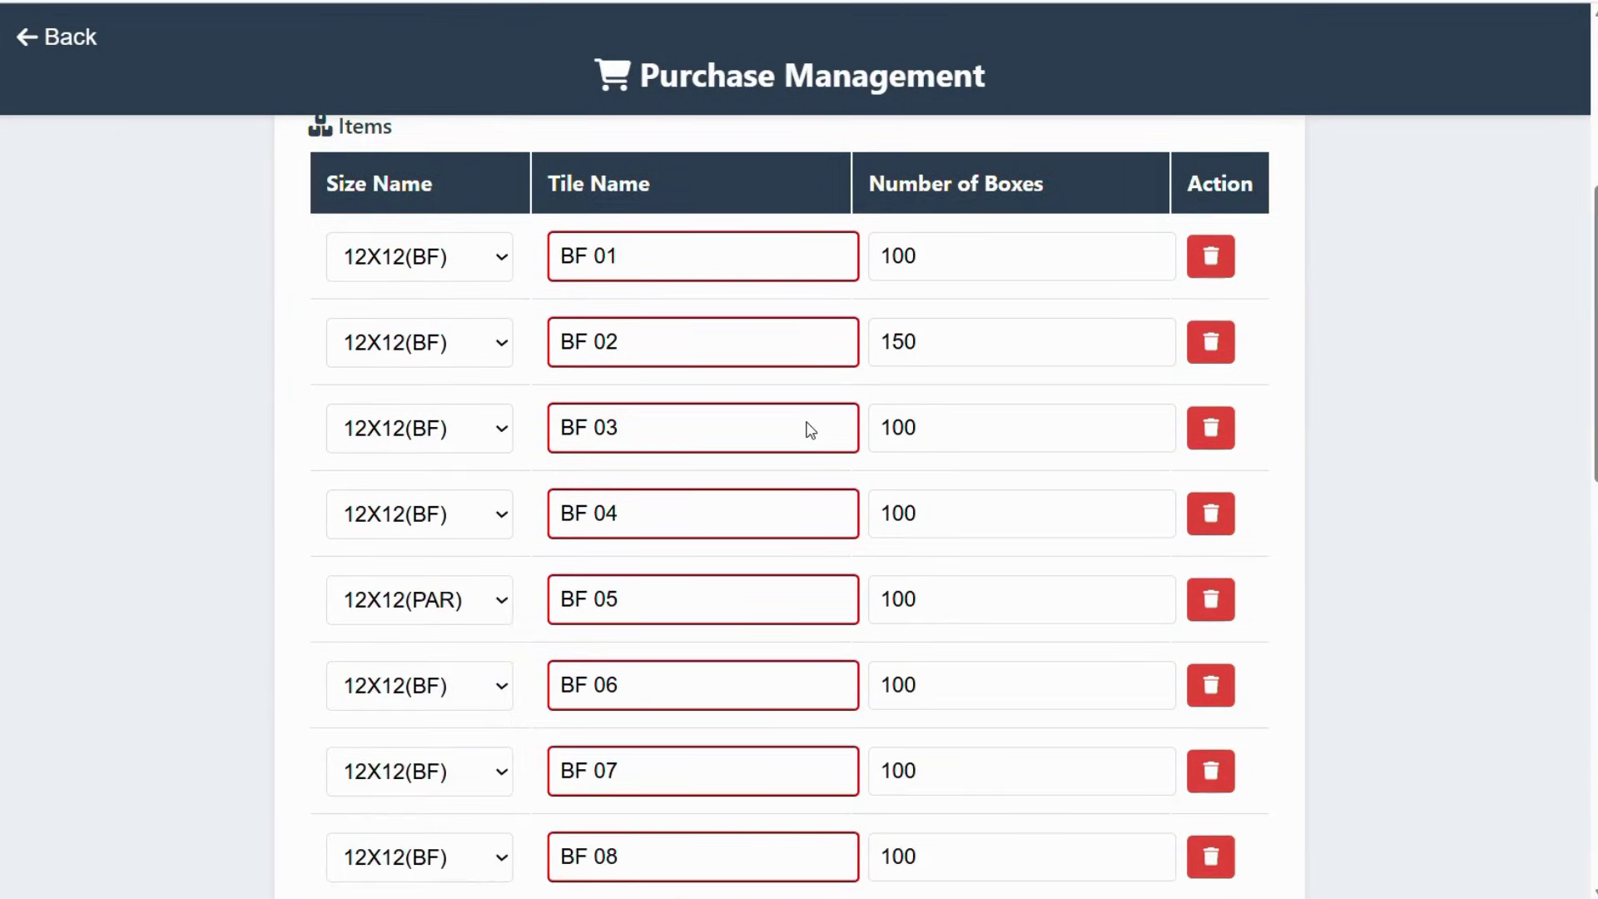
- Add an item below BF 10 with size 2X4 (2 PIC), tile name FLOORING 01 and 200 boxes
{"action": "scroll", "coordinate": [810, 424], "scroll_direction": "down", "scroll_amount": 4}
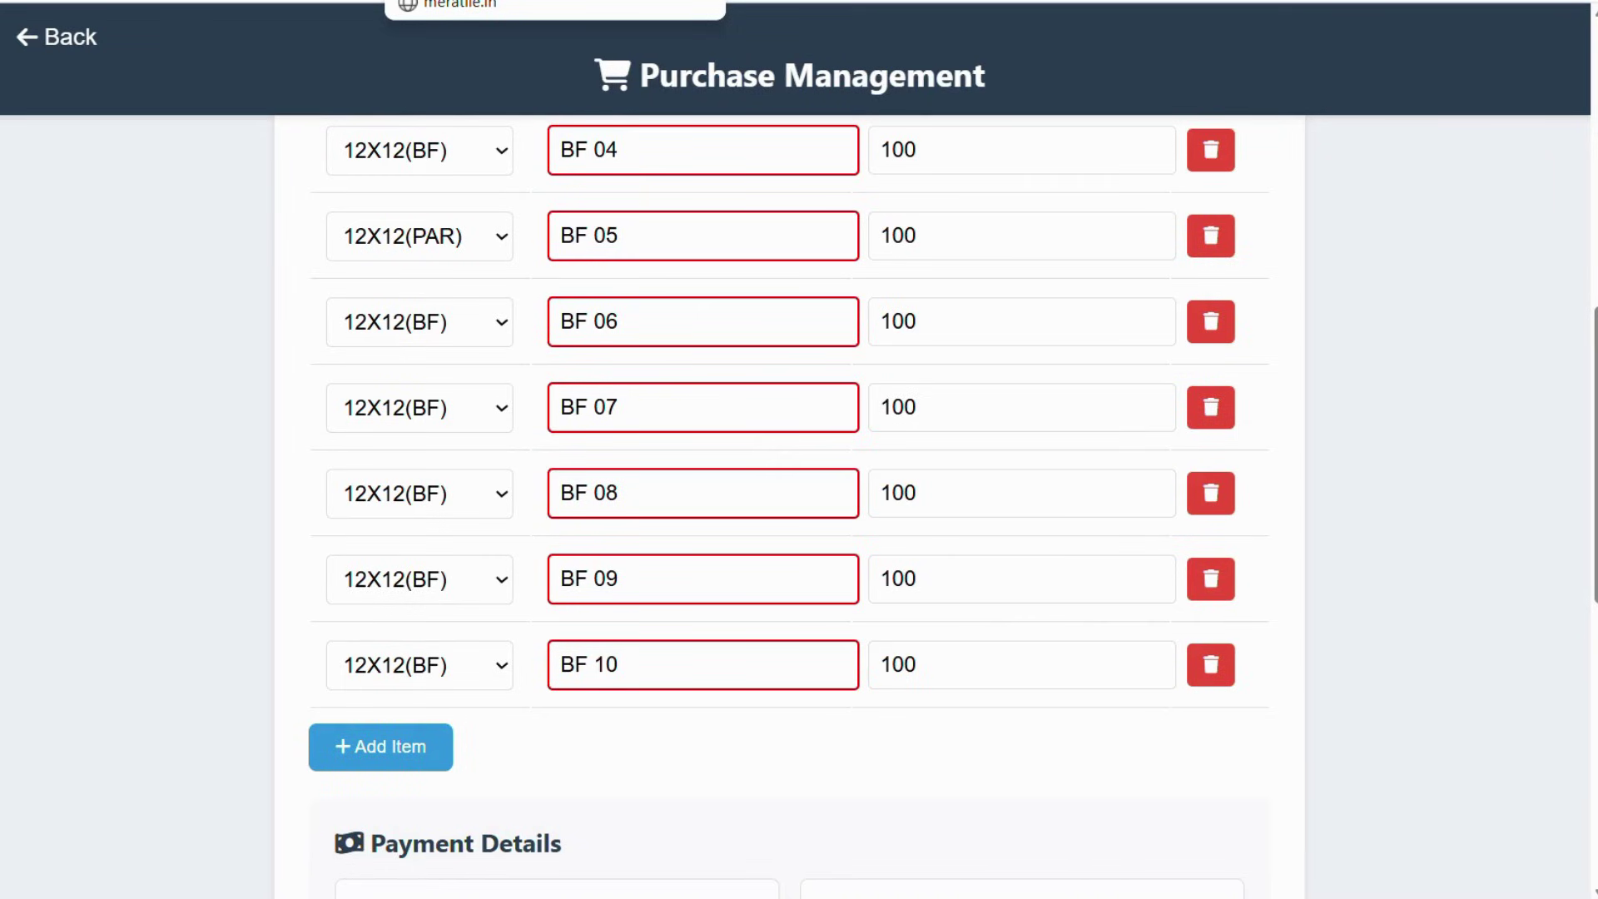
{"action": "scroll", "coordinate": [239, 571], "scroll_direction": "down", "scroll_amount": 3}
{"action": "scroll", "coordinate": [703, 442], "scroll_direction": "up", "scroll_amount": 10}
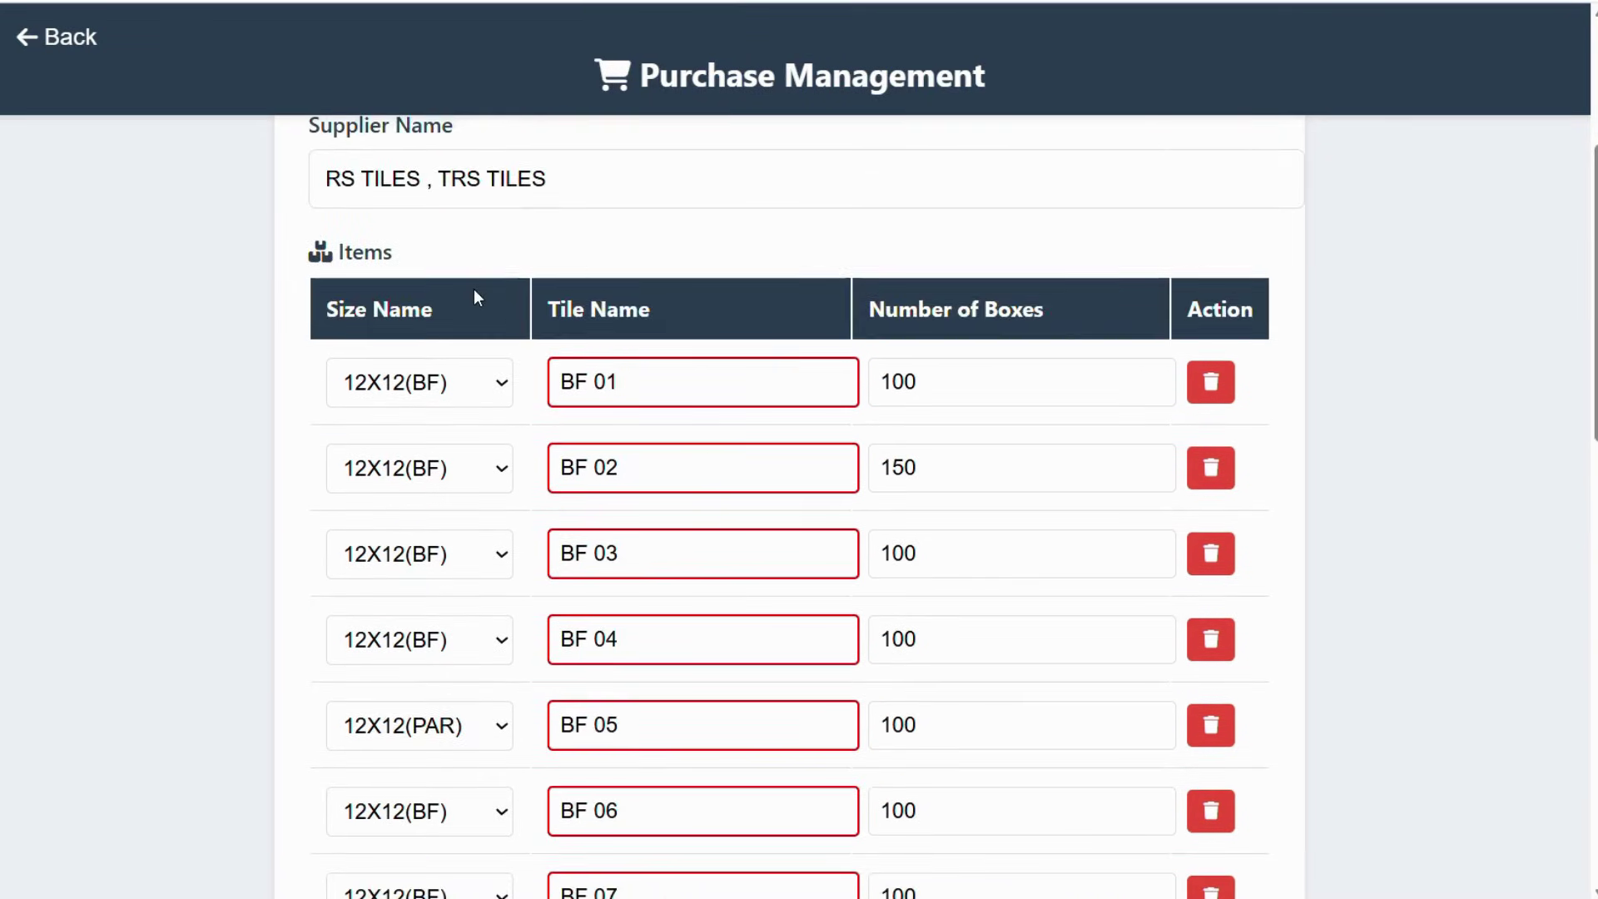
{"action": "scroll", "coordinate": [574, 307], "scroll_direction": "down", "scroll_amount": 10}
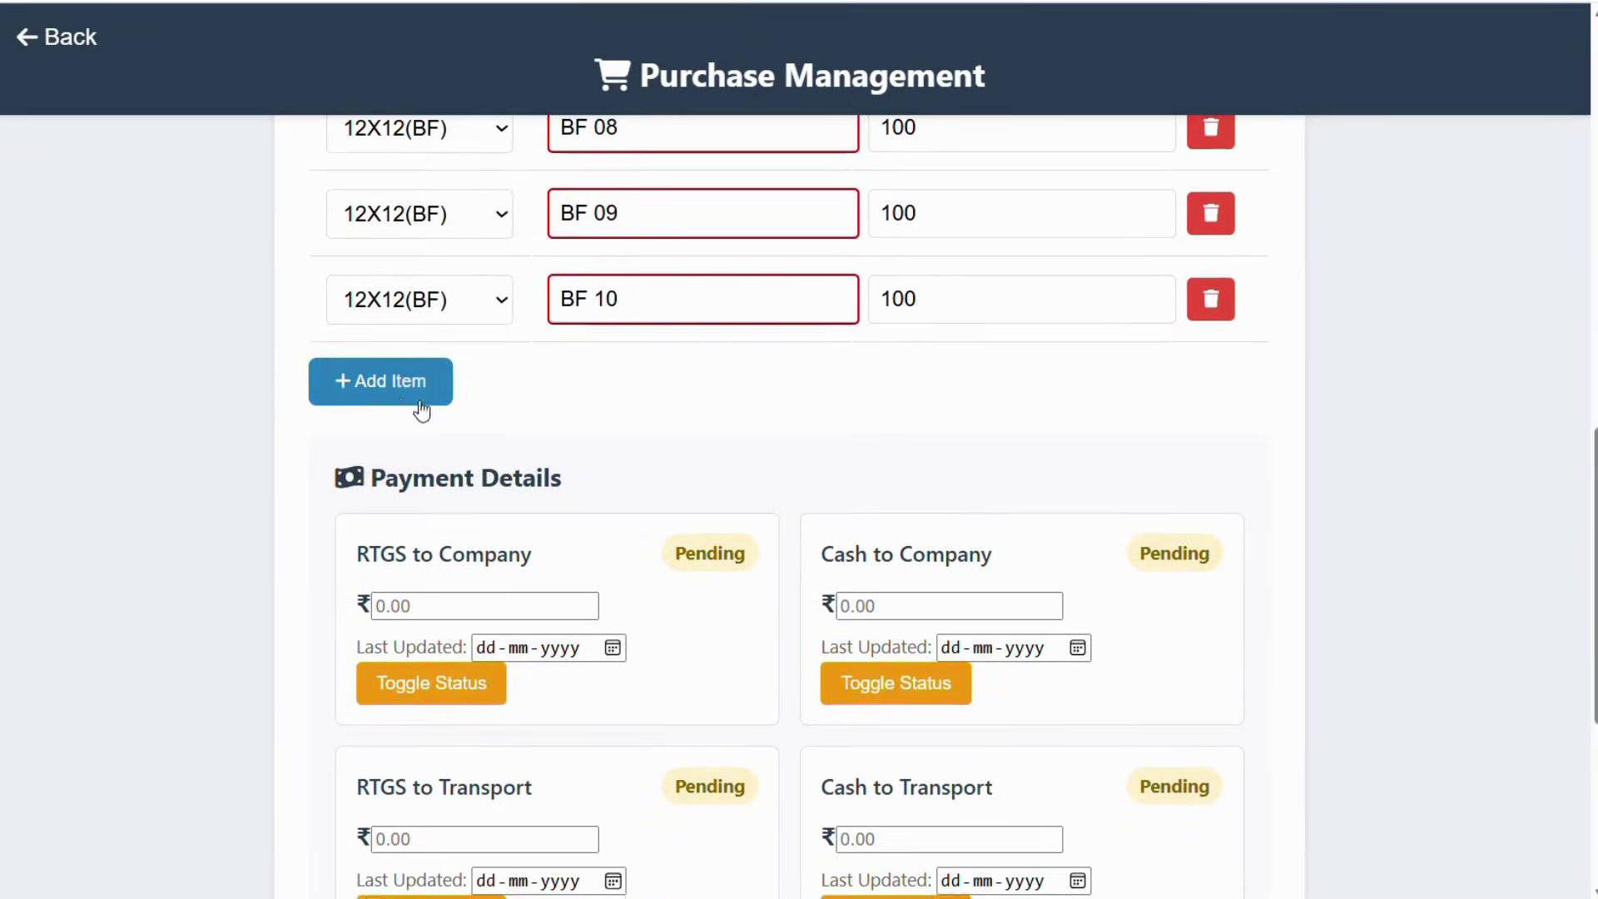
{"action": "left_click", "coordinate": [393, 395]}
{"action": "left_click", "coordinate": [421, 391]}
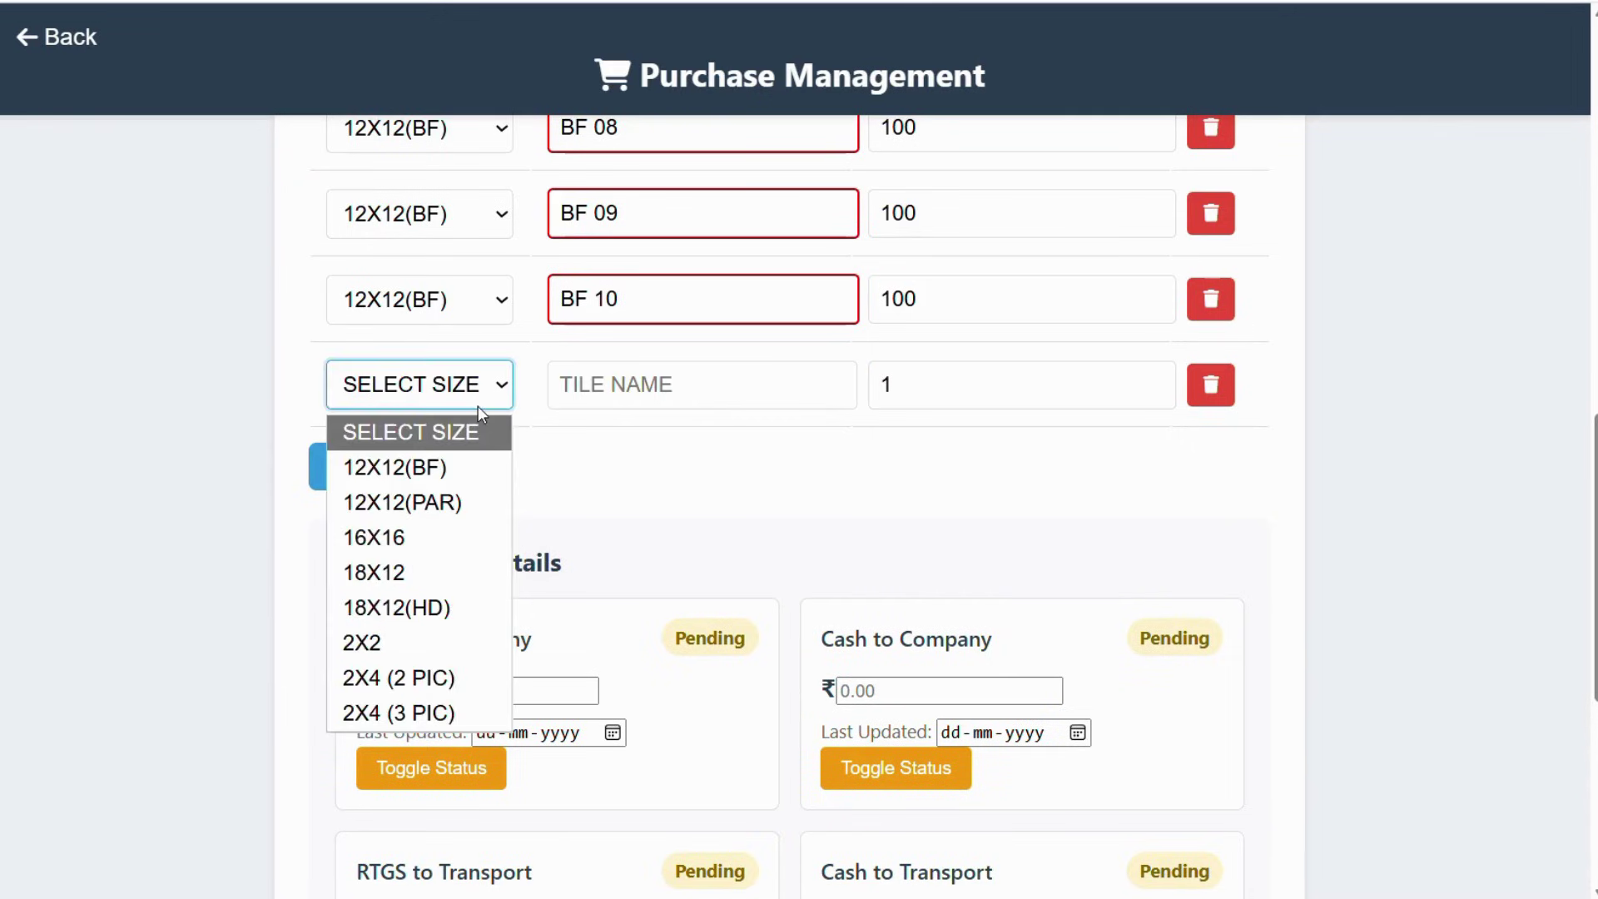
{"action": "left_click", "coordinate": [423, 676]}
{"action": "left_click", "coordinate": [611, 392]}
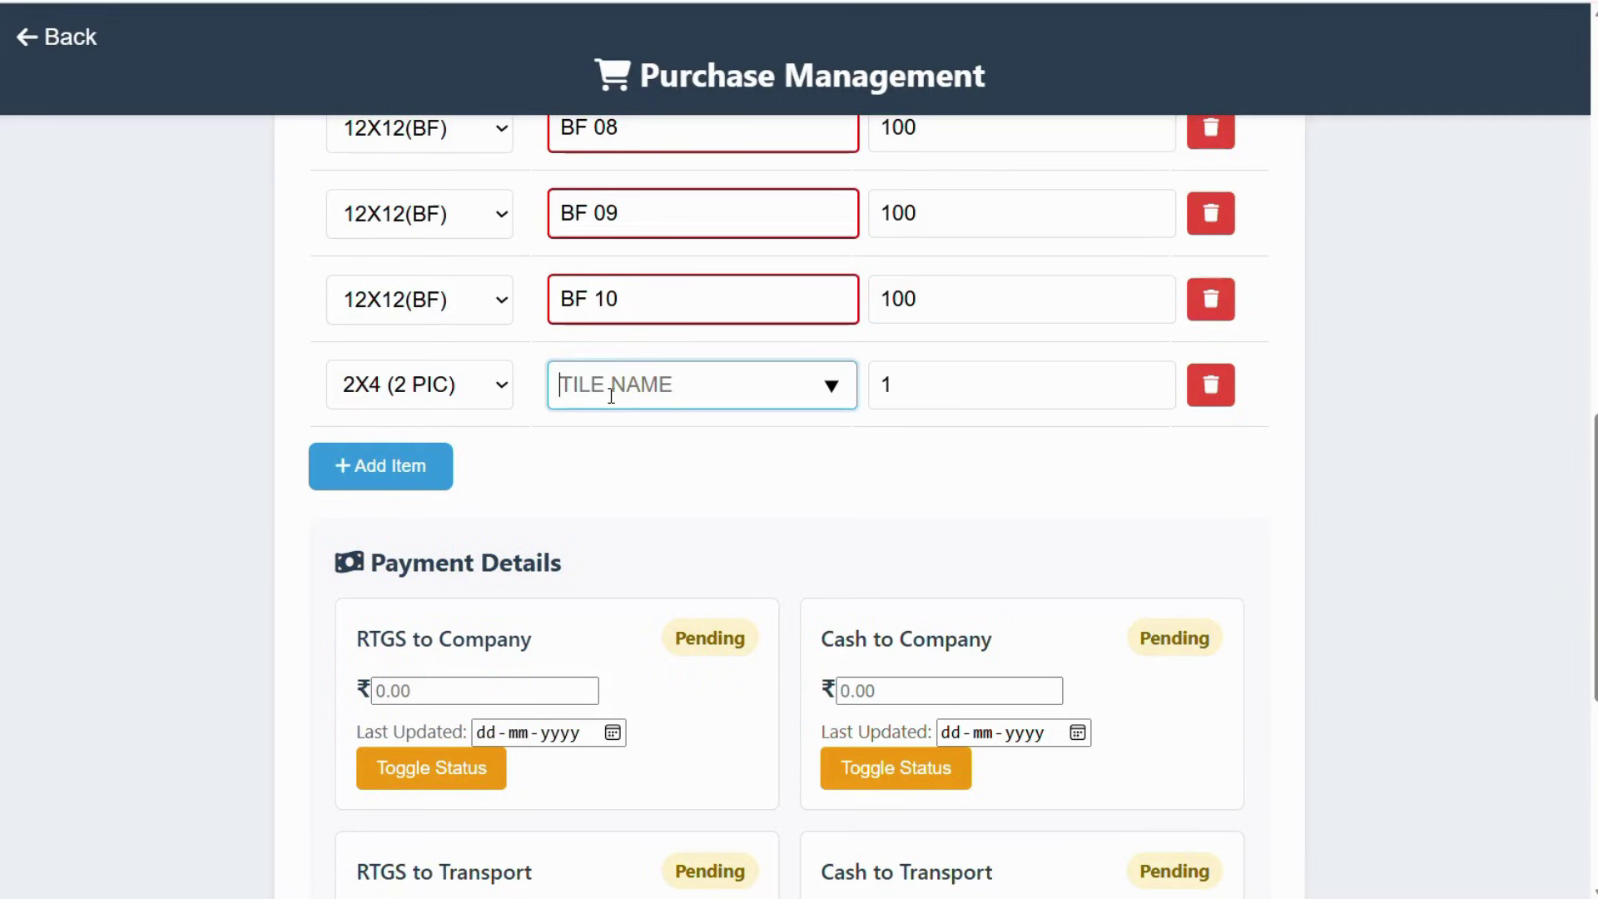
{"action": "left_click", "coordinate": [611, 396]}
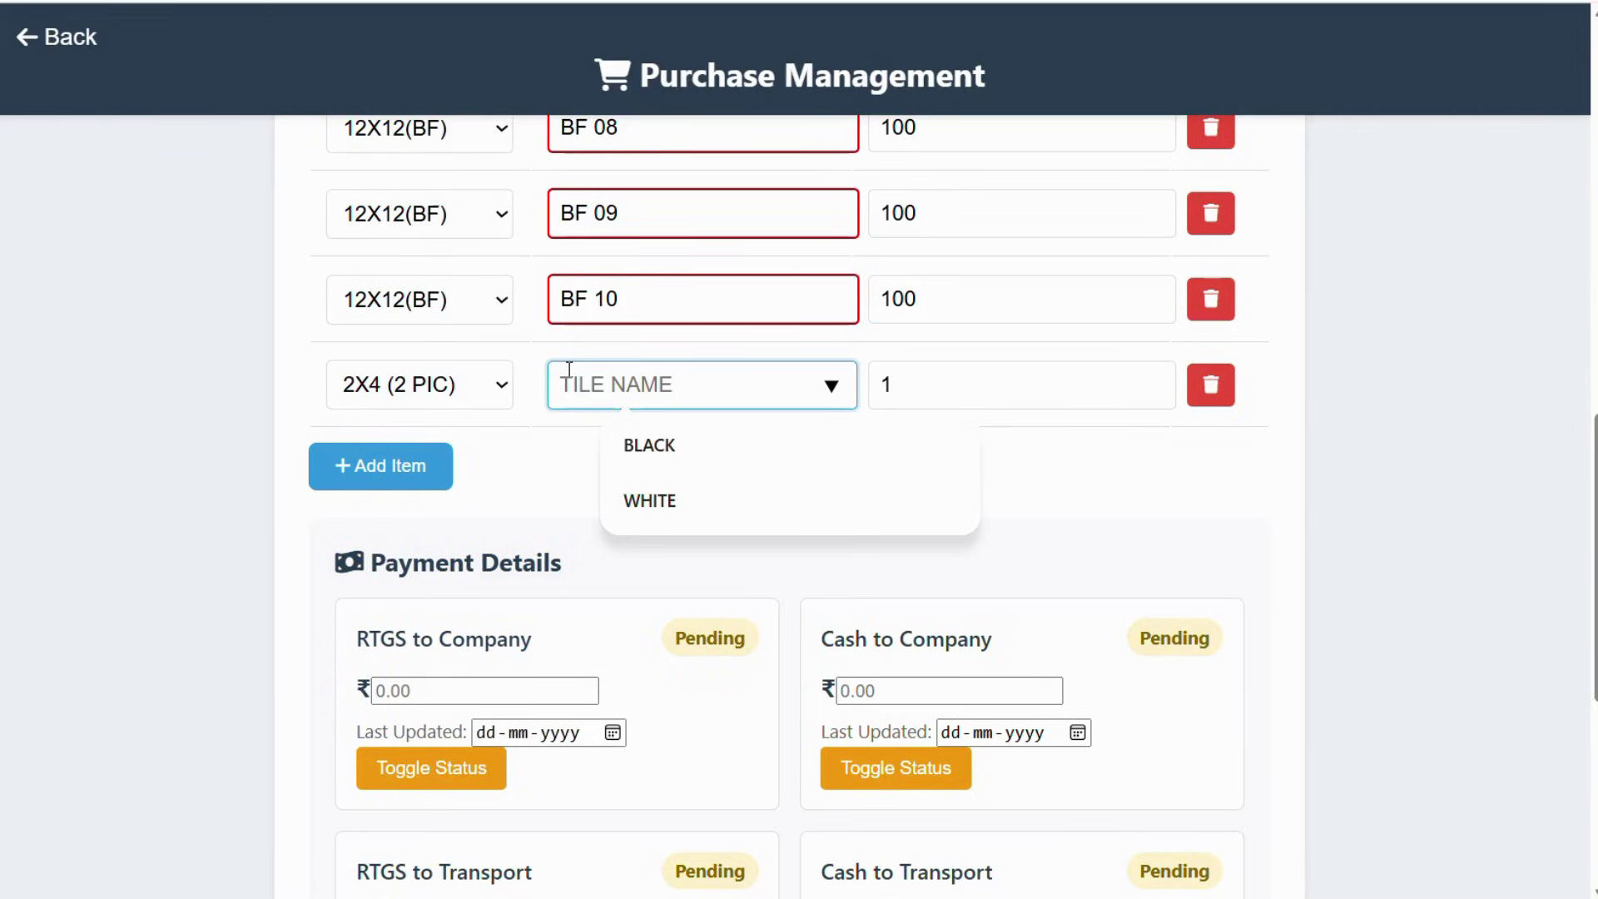
{"action": "type", "text": "FLOORING 01"}
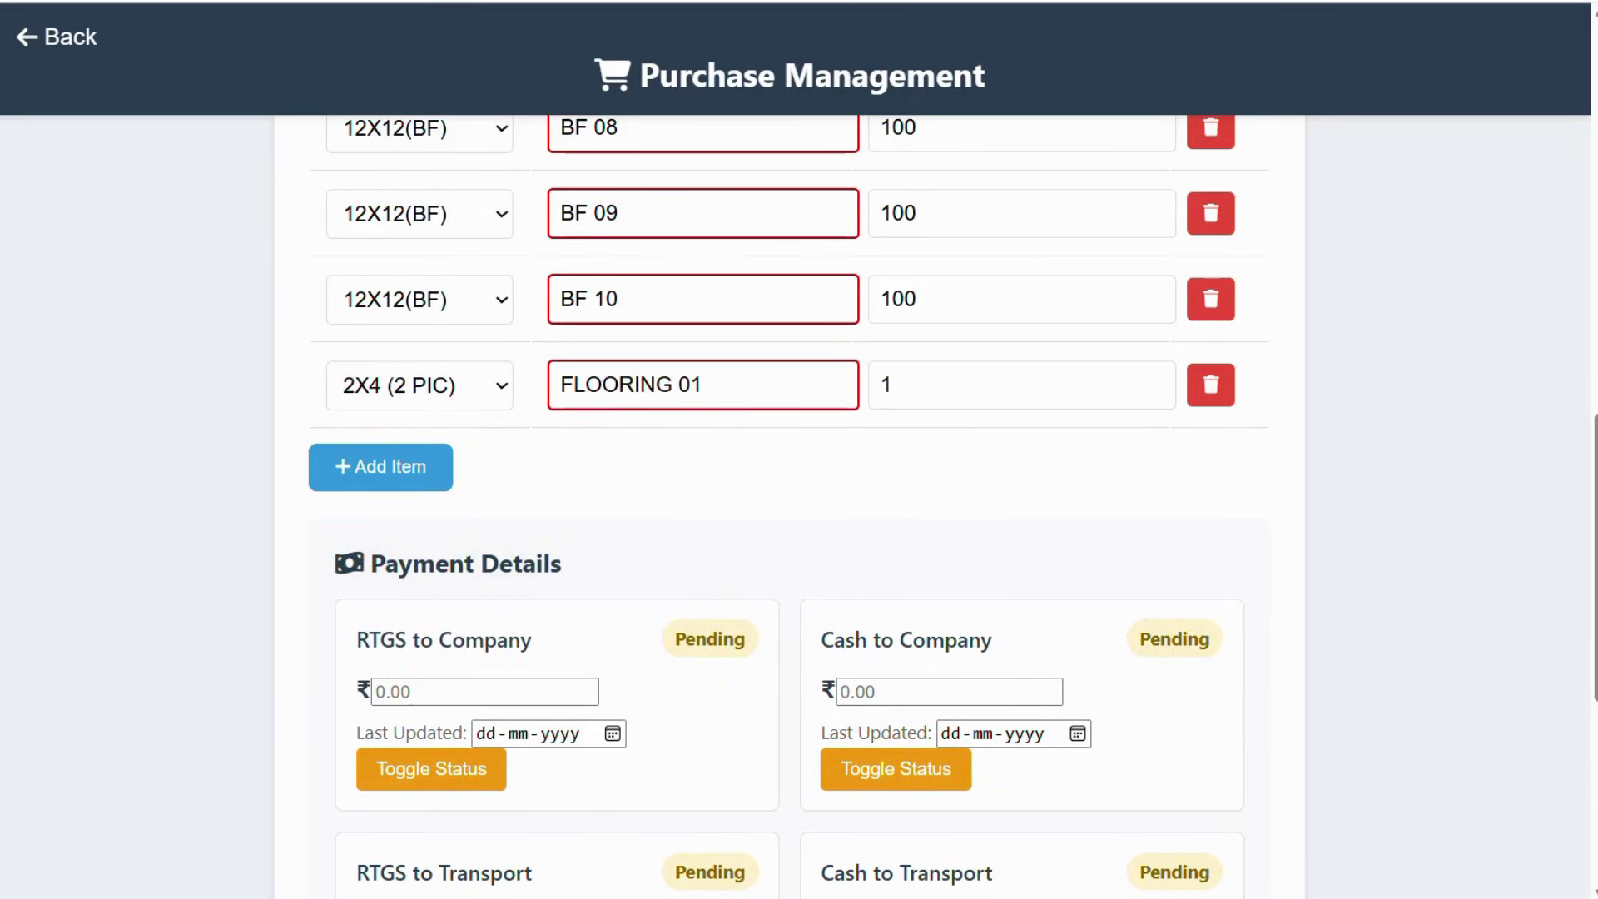
{"action": "left_click", "coordinate": [900, 384]}
{"action": "key", "text": "BackSpace"}
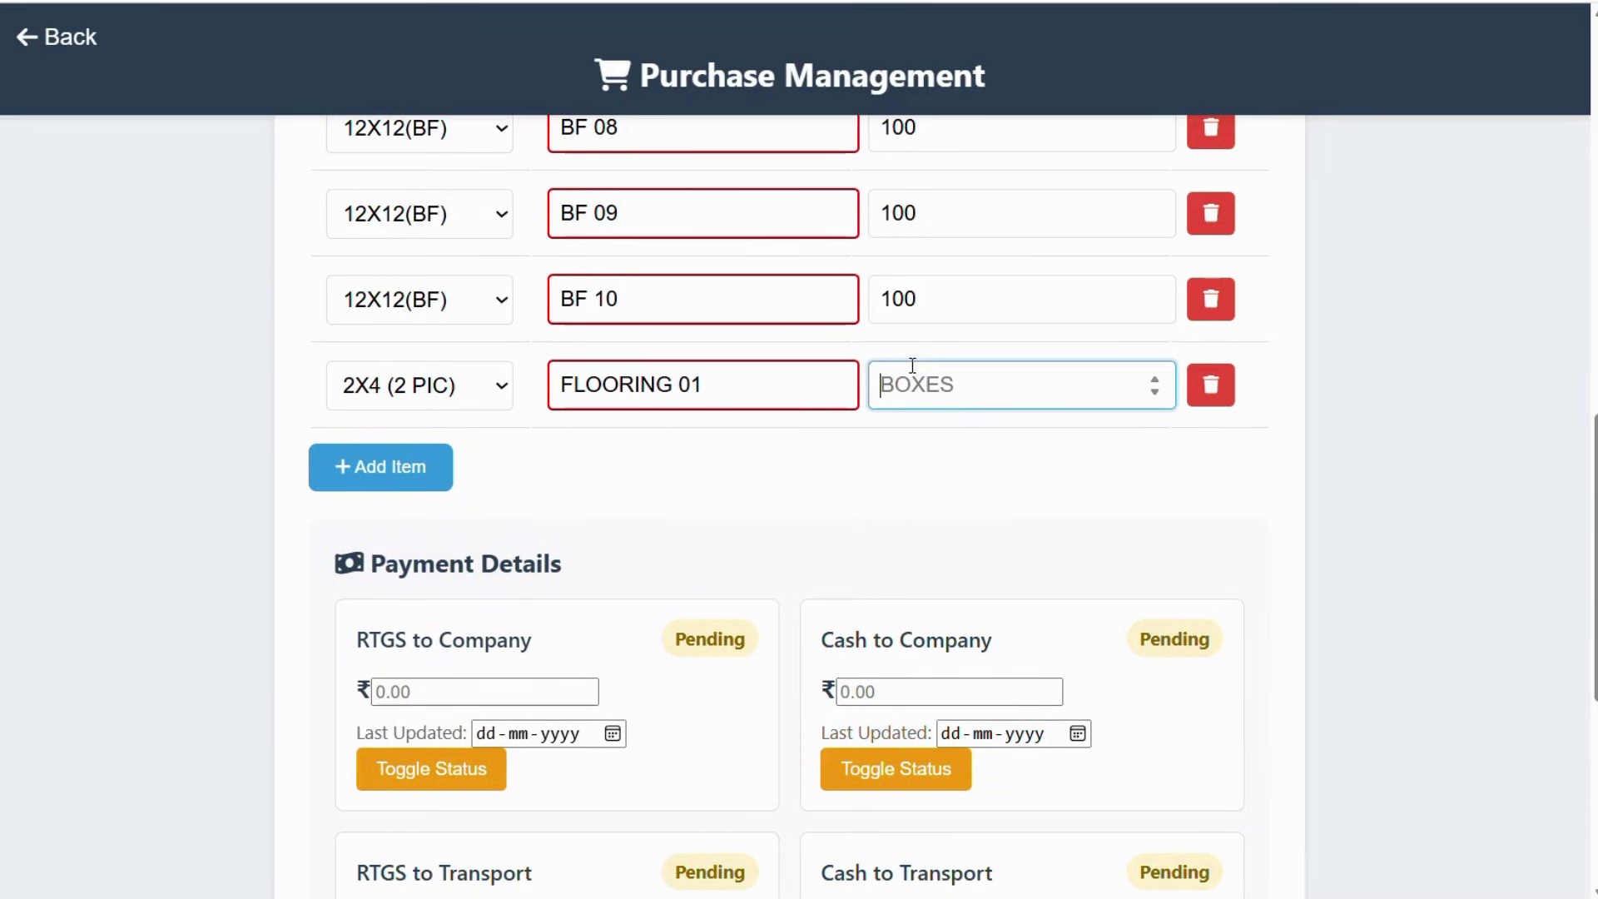
{"action": "type", "text": "200"}
- Add another item with size 2X4 (2 PIC), tile name FLOORING 02 and 150 boxes
{"action": "left_click", "coordinate": [420, 468]}
{"action": "left_click", "coordinate": [437, 478]}
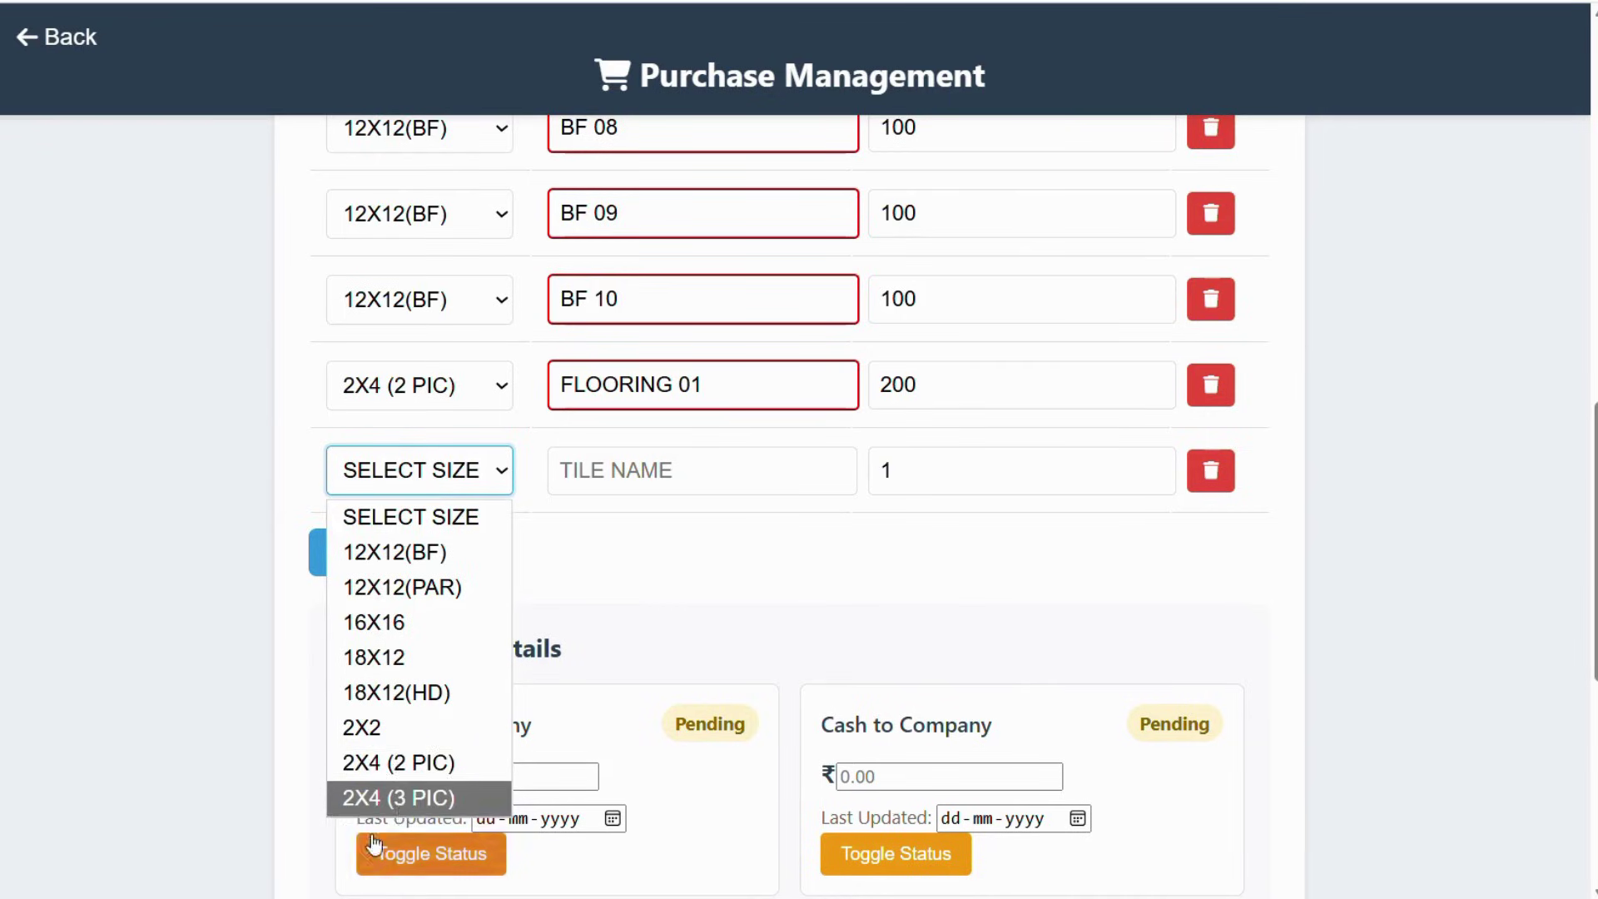
{"action": "left_click", "coordinate": [391, 760]}
{"action": "left_click", "coordinate": [660, 456]}
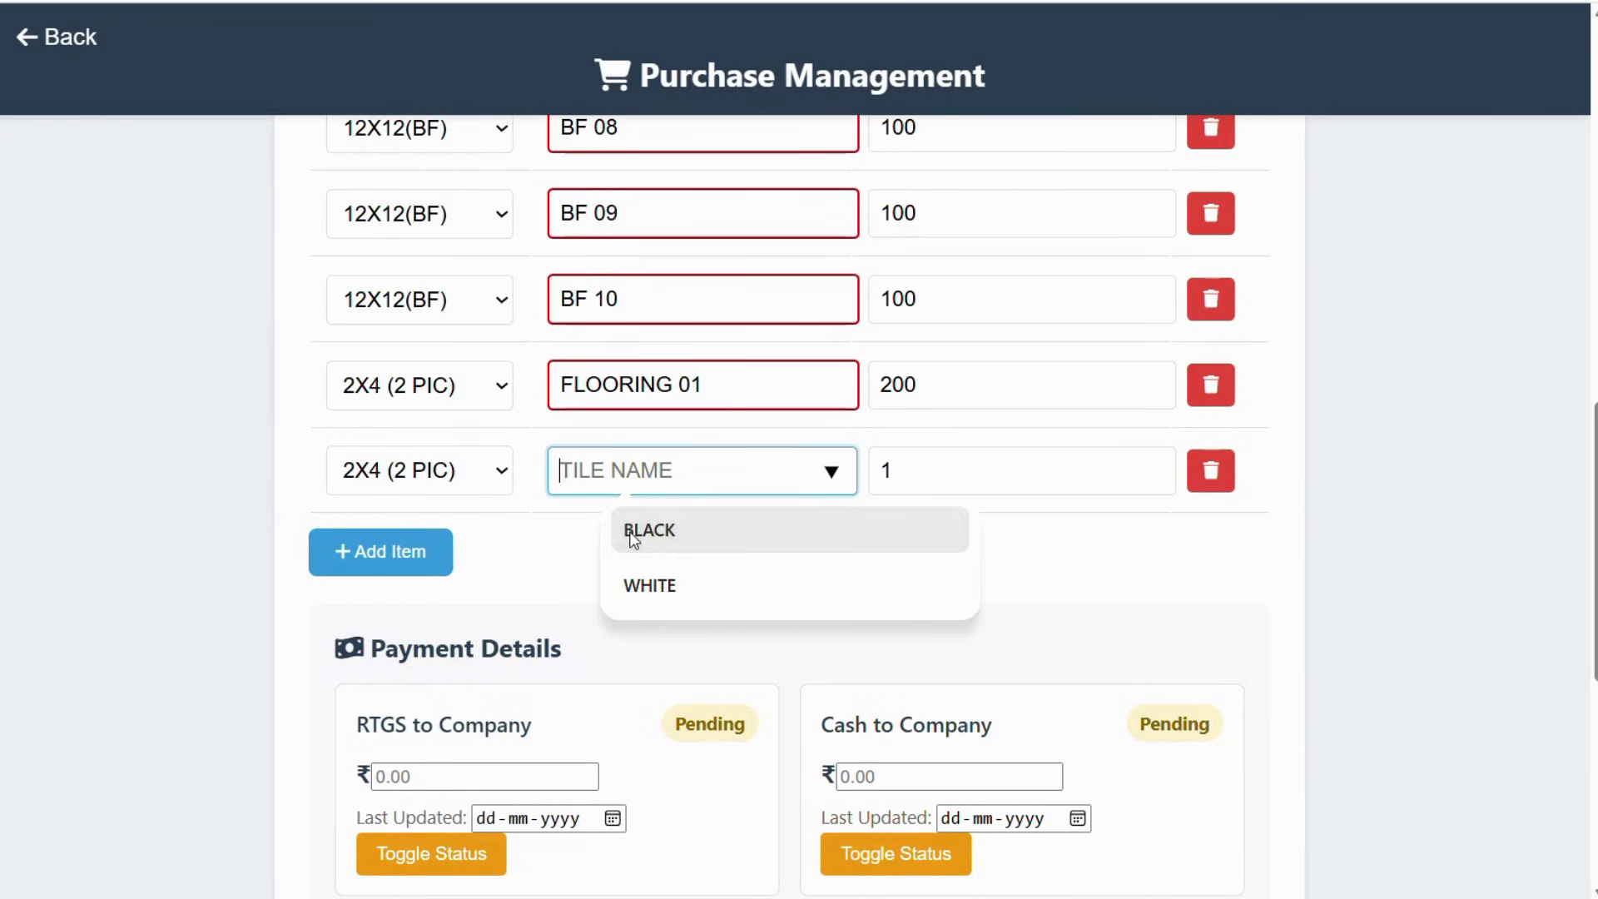
{"action": "left_click", "coordinate": [641, 514]}
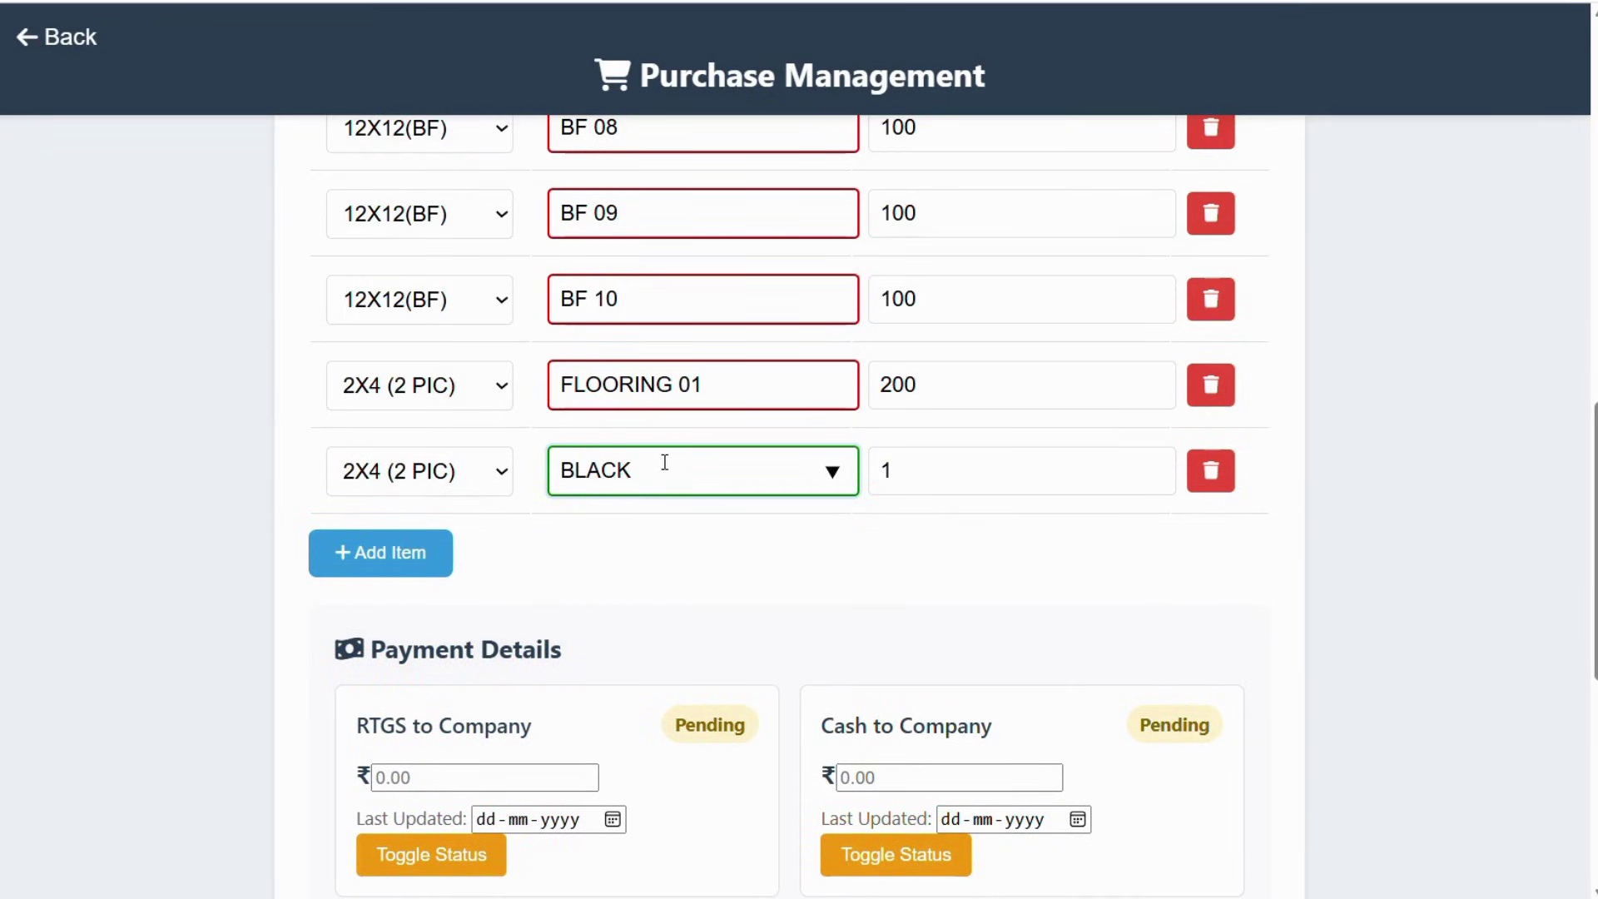
{"action": "key", "text": "ctrl+a"}
{"action": "type", "text": "FLOORING 01"}
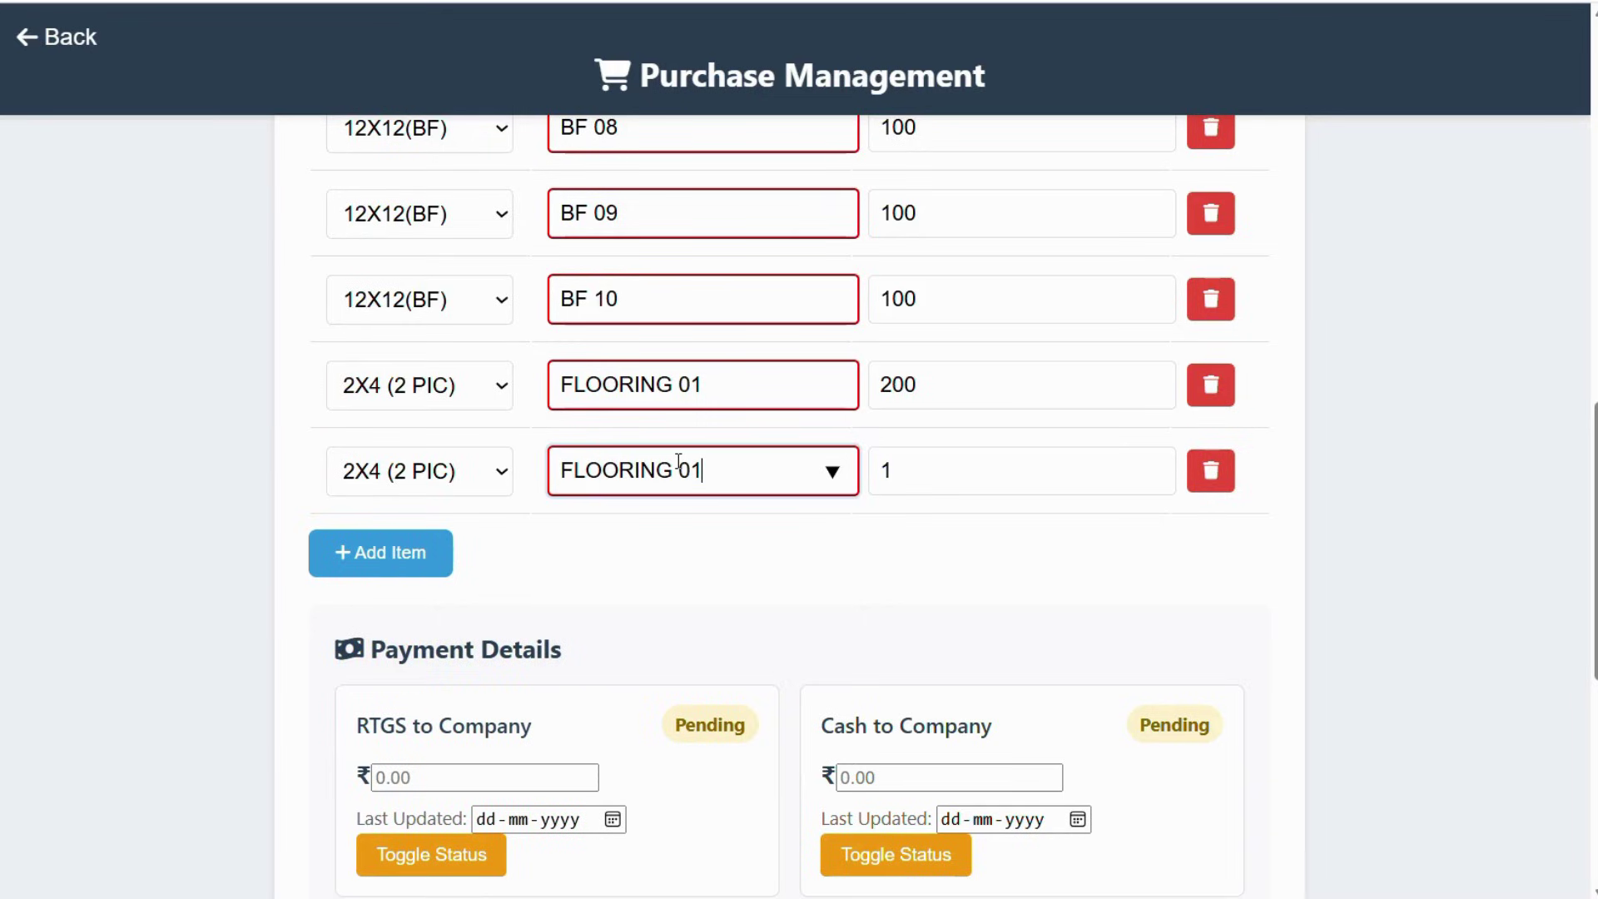
{"action": "type", "text": "2"}
{"action": "left_click", "coordinate": [935, 486]}
{"action": "key", "text": "BackSpace"}
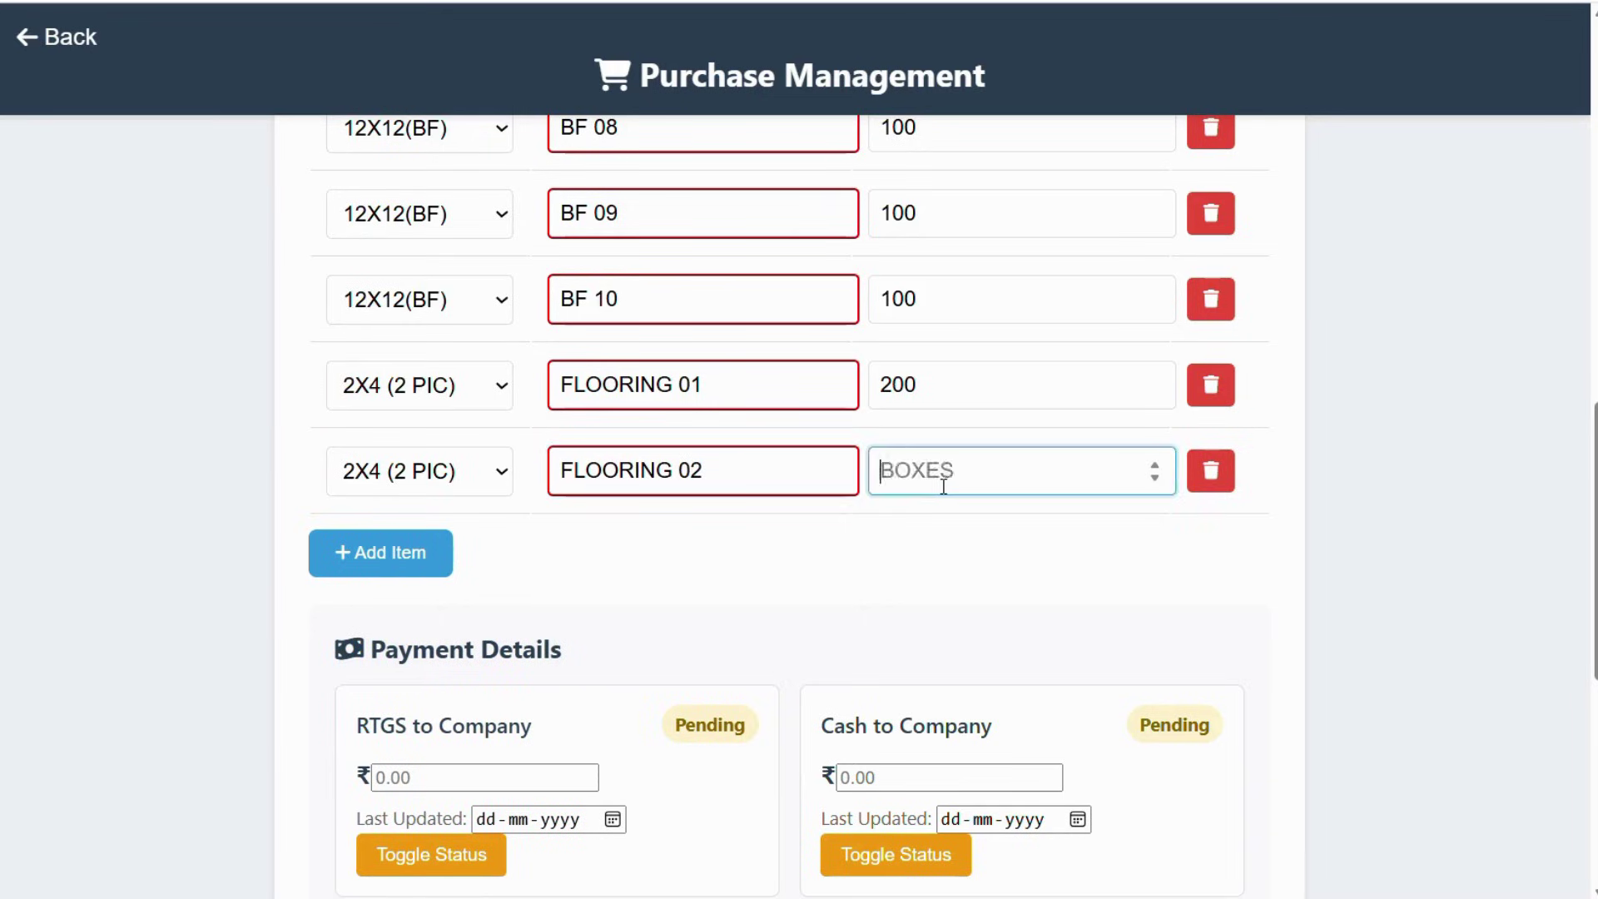
{"action": "type", "text": "150"}
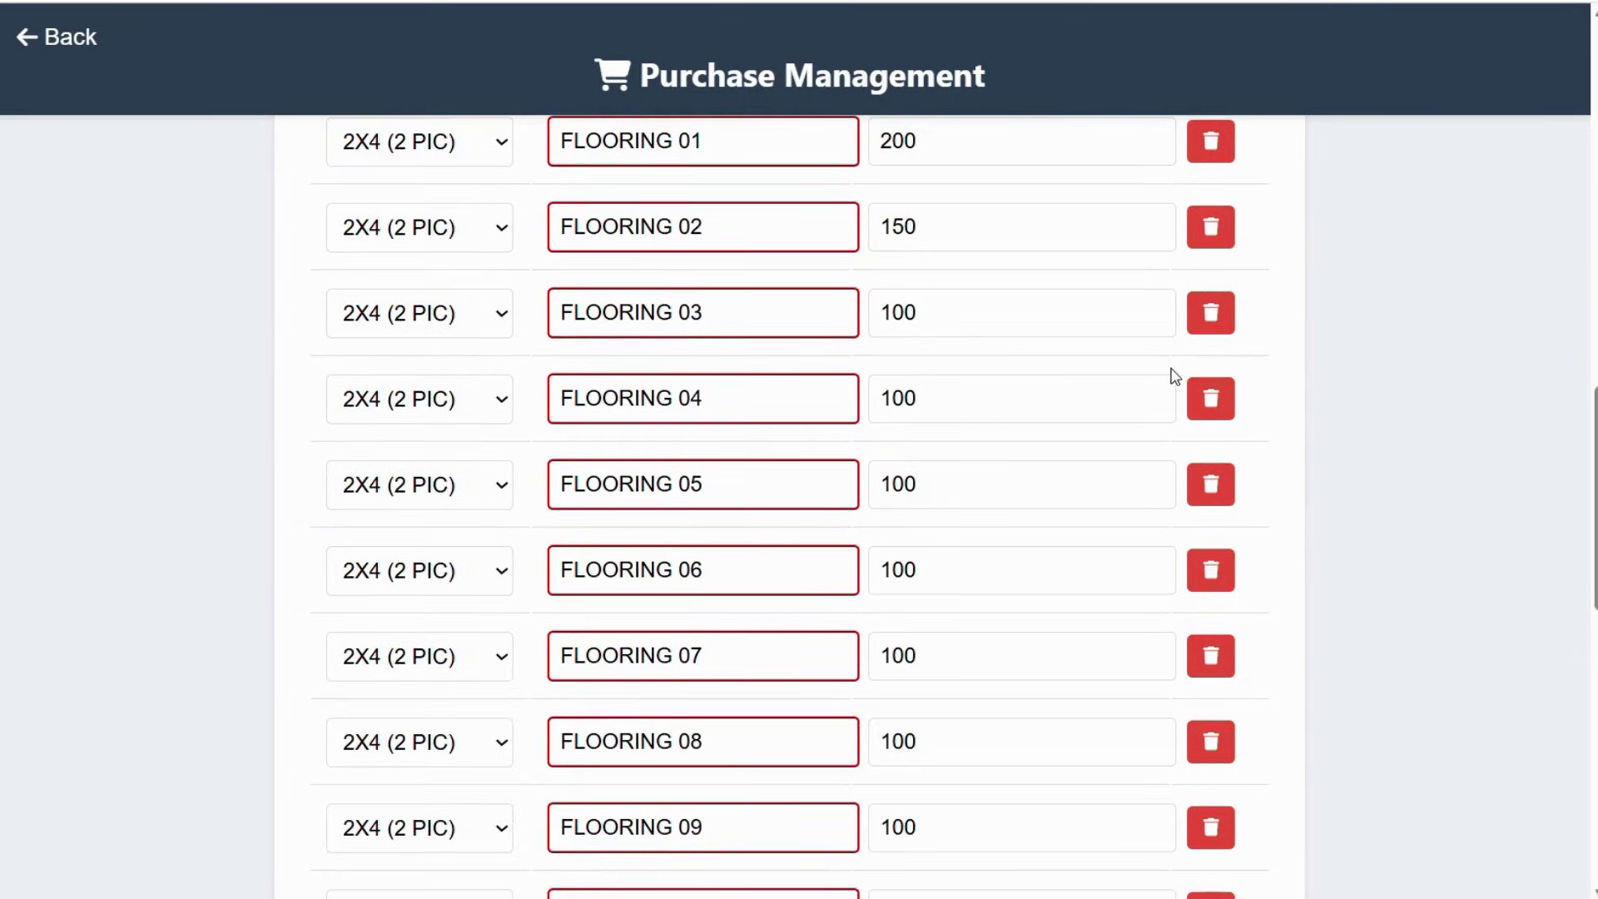
- Review the purchase form from the date and supplier through all BF and FLOORING item rows to the payment details
{"action": "scroll", "coordinate": [822, 289], "scroll_direction": "down", "scroll_amount": 4}
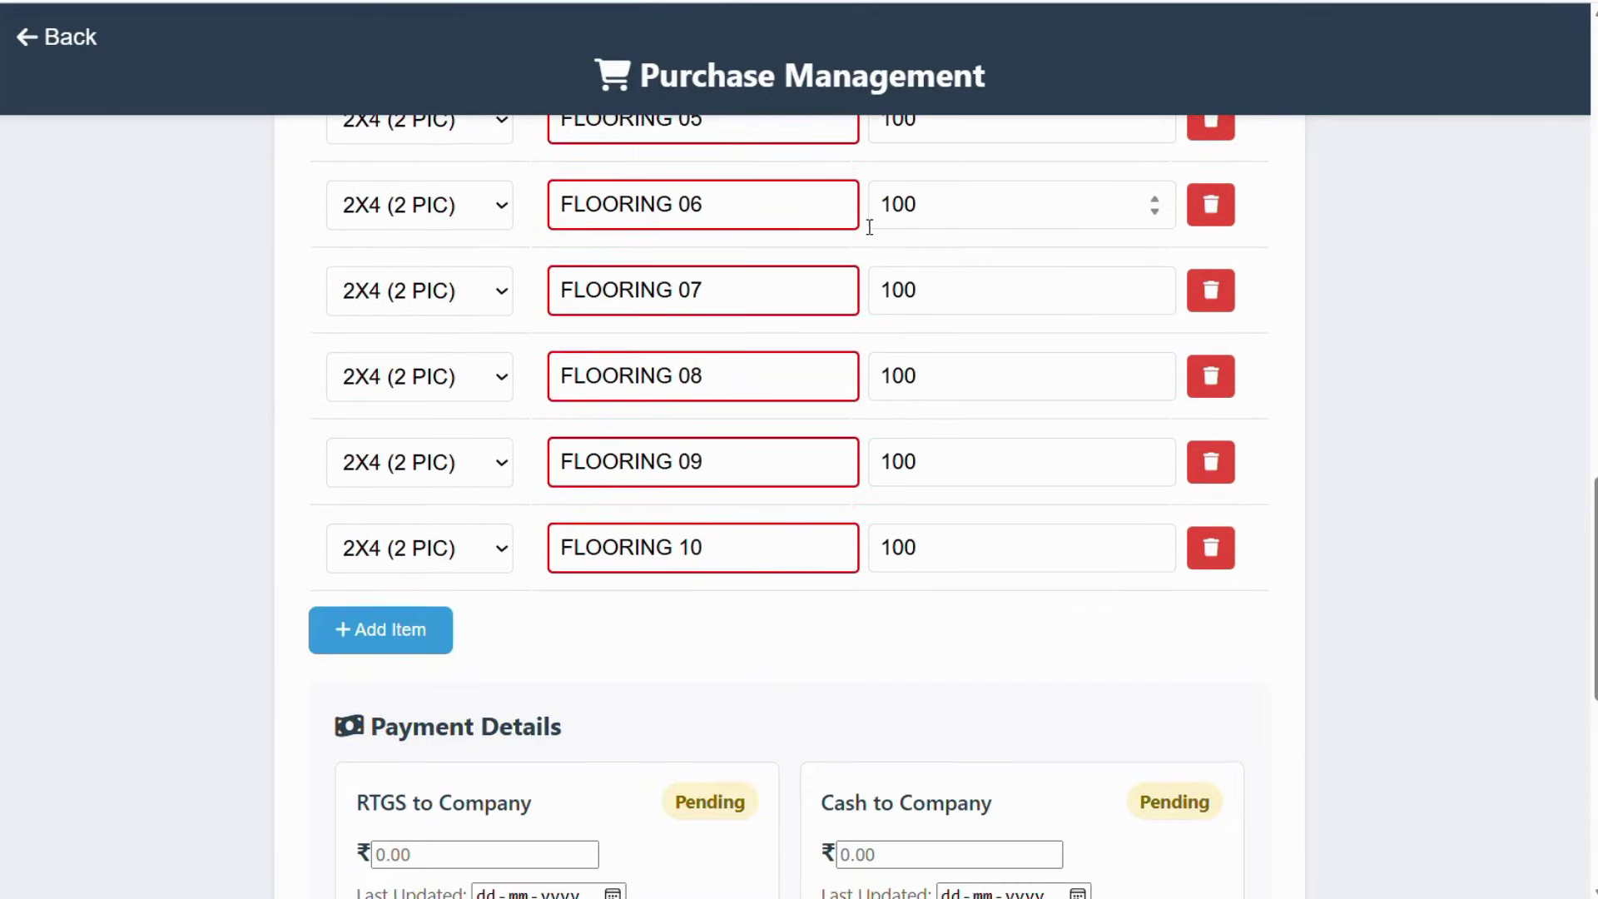
{"action": "scroll", "coordinate": [771, 563], "scroll_direction": "up", "scroll_amount": 4}
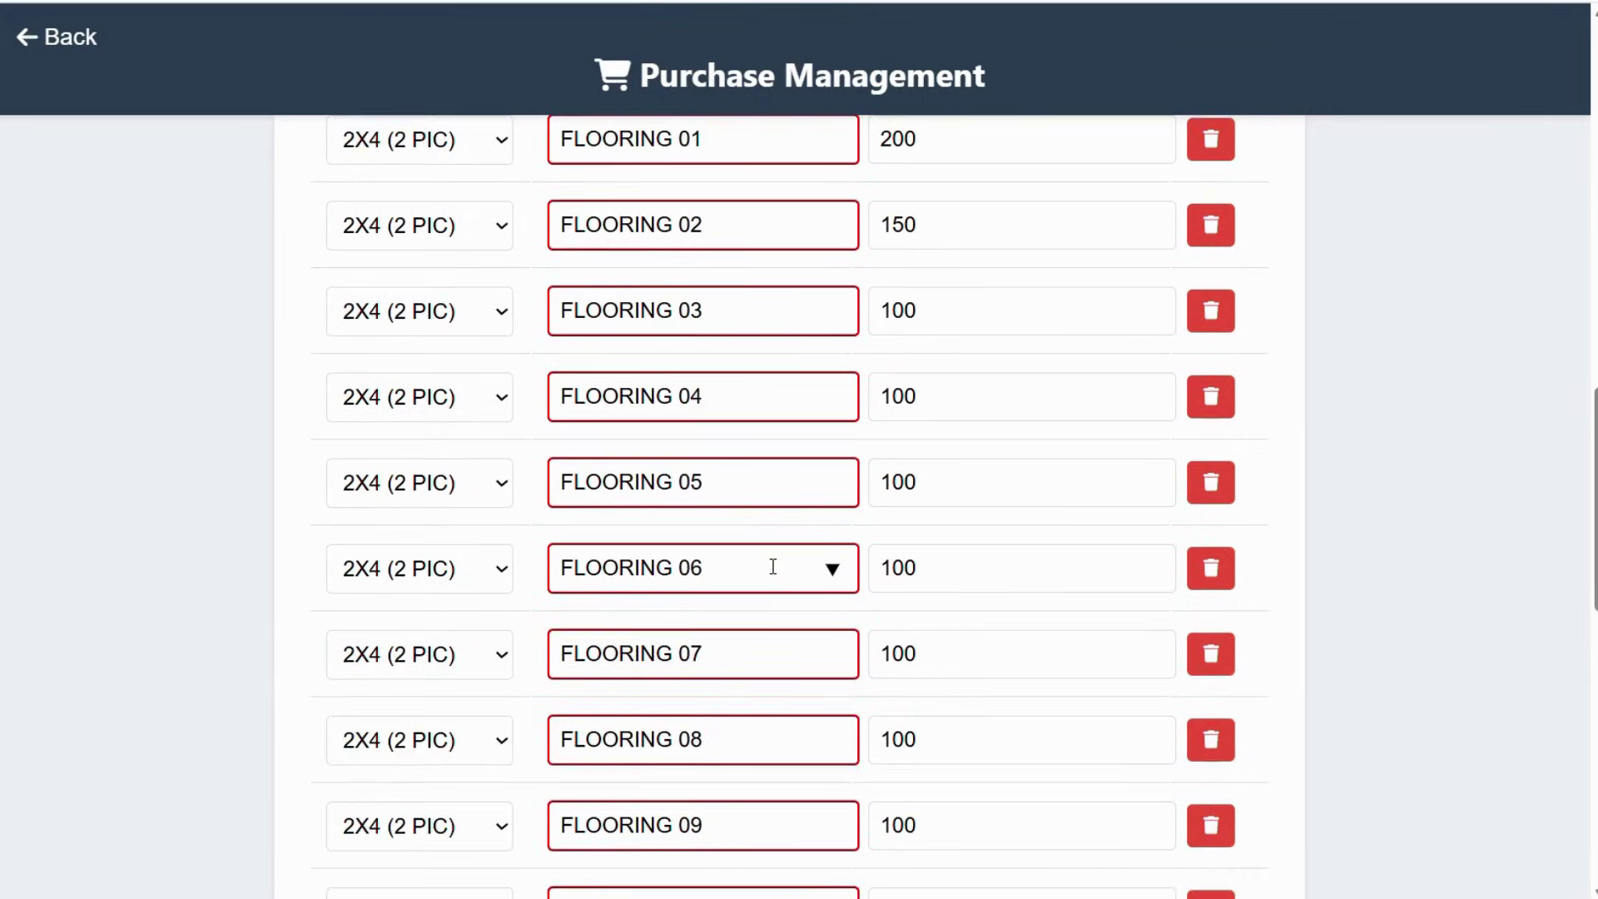
{"action": "scroll", "coordinate": [771, 564], "scroll_direction": "down", "scroll_amount": 4}
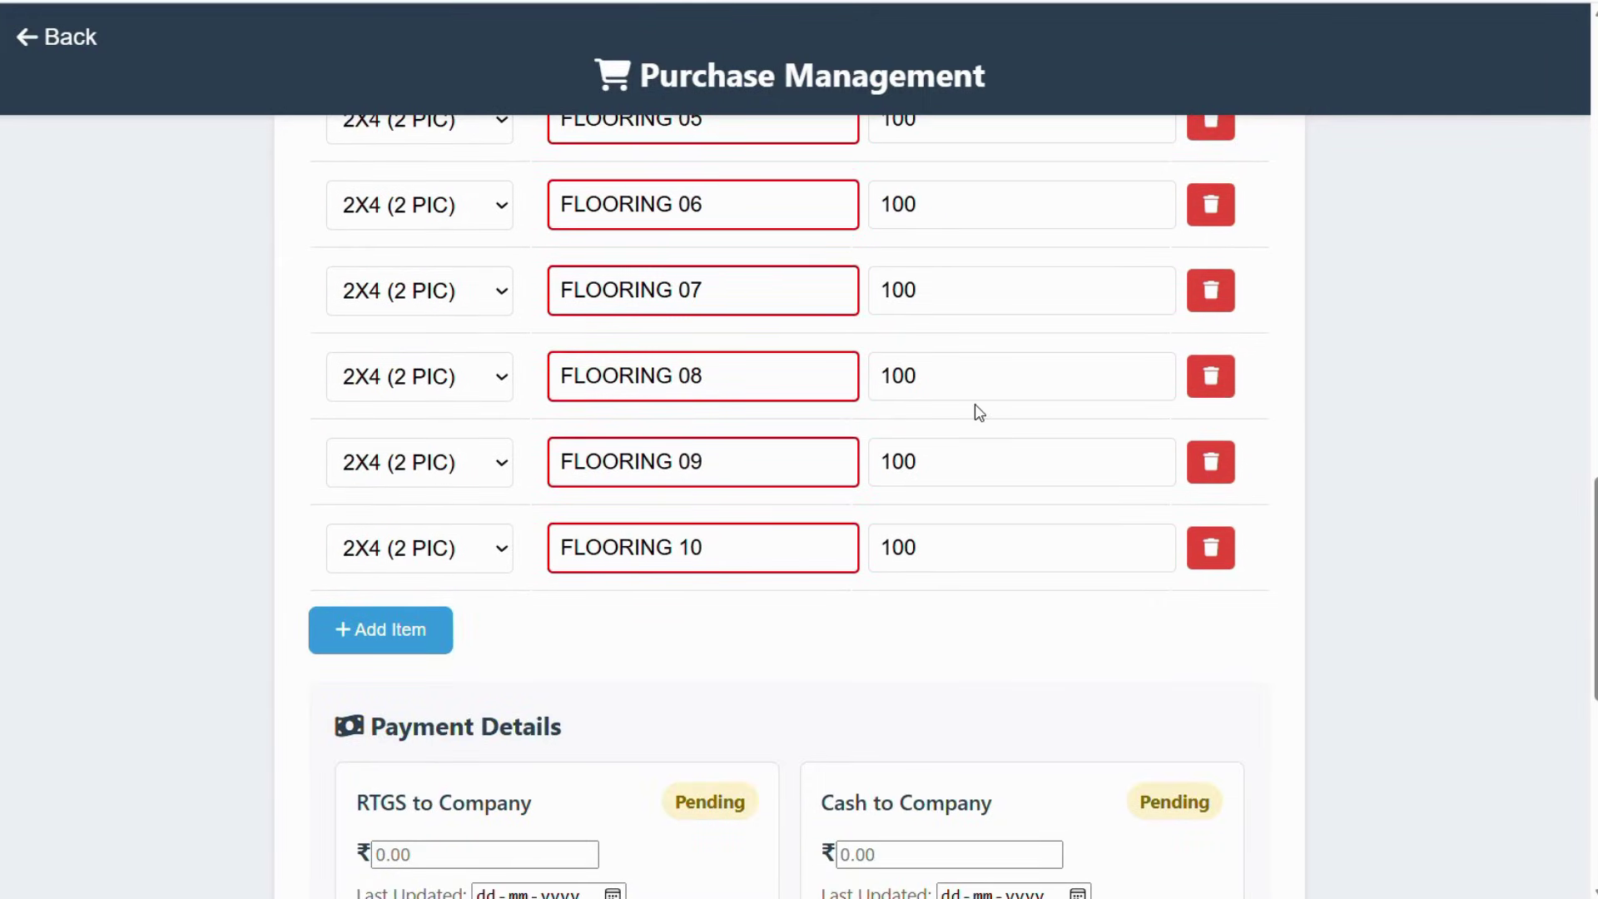
{"action": "scroll", "coordinate": [957, 408], "scroll_direction": "up", "scroll_amount": 15}
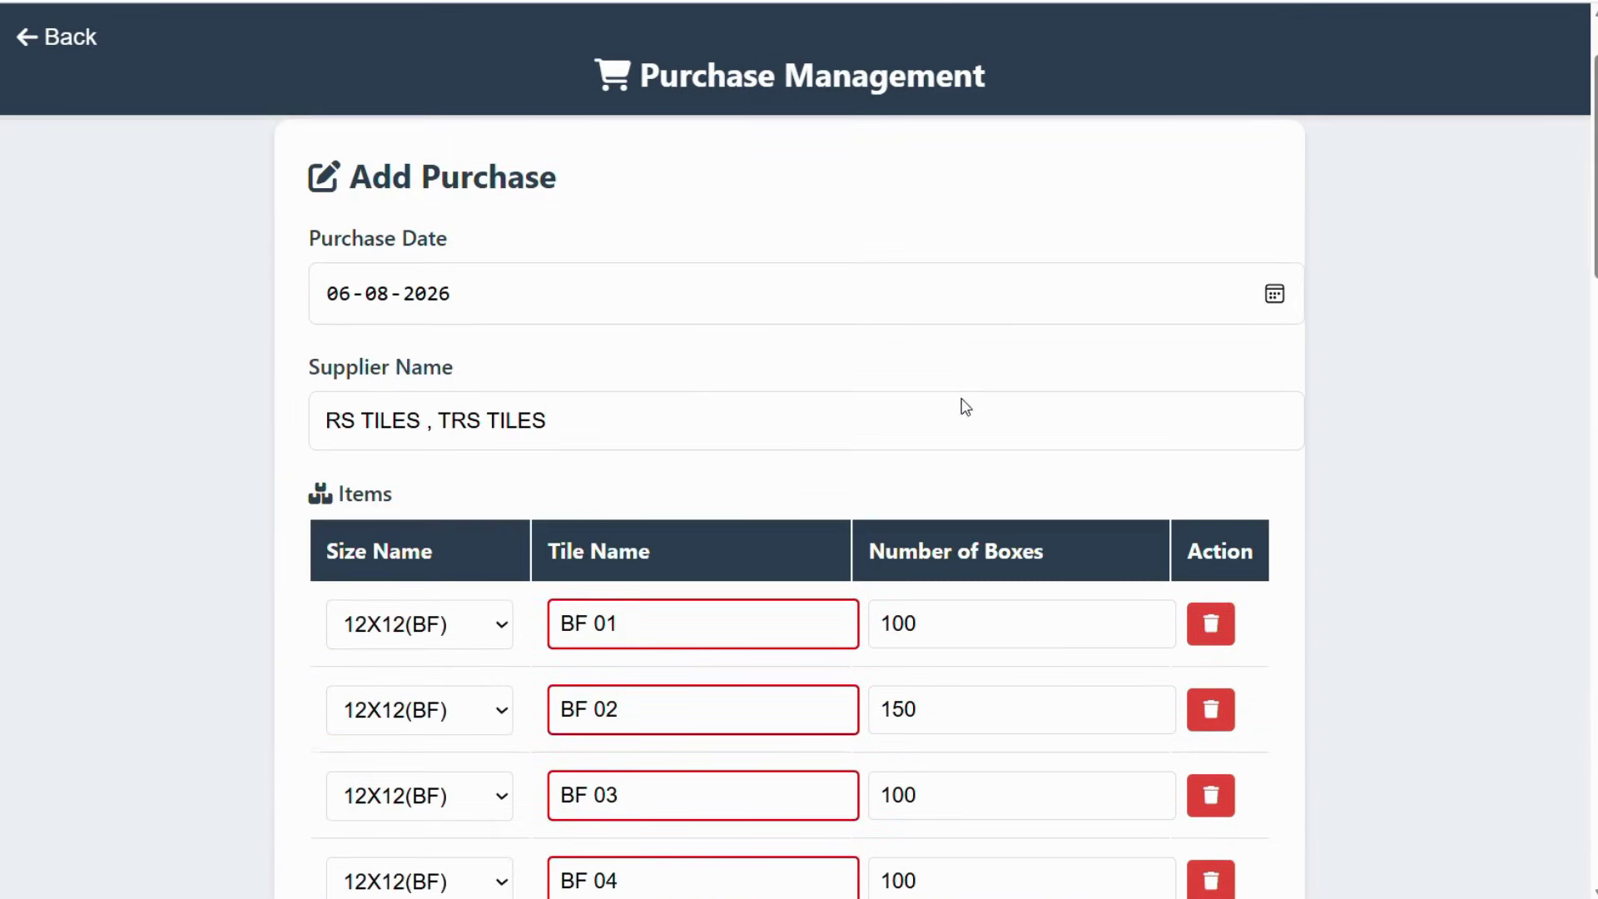
{"action": "scroll", "coordinate": [625, 436], "scroll_direction": "down", "scroll_amount": 15}
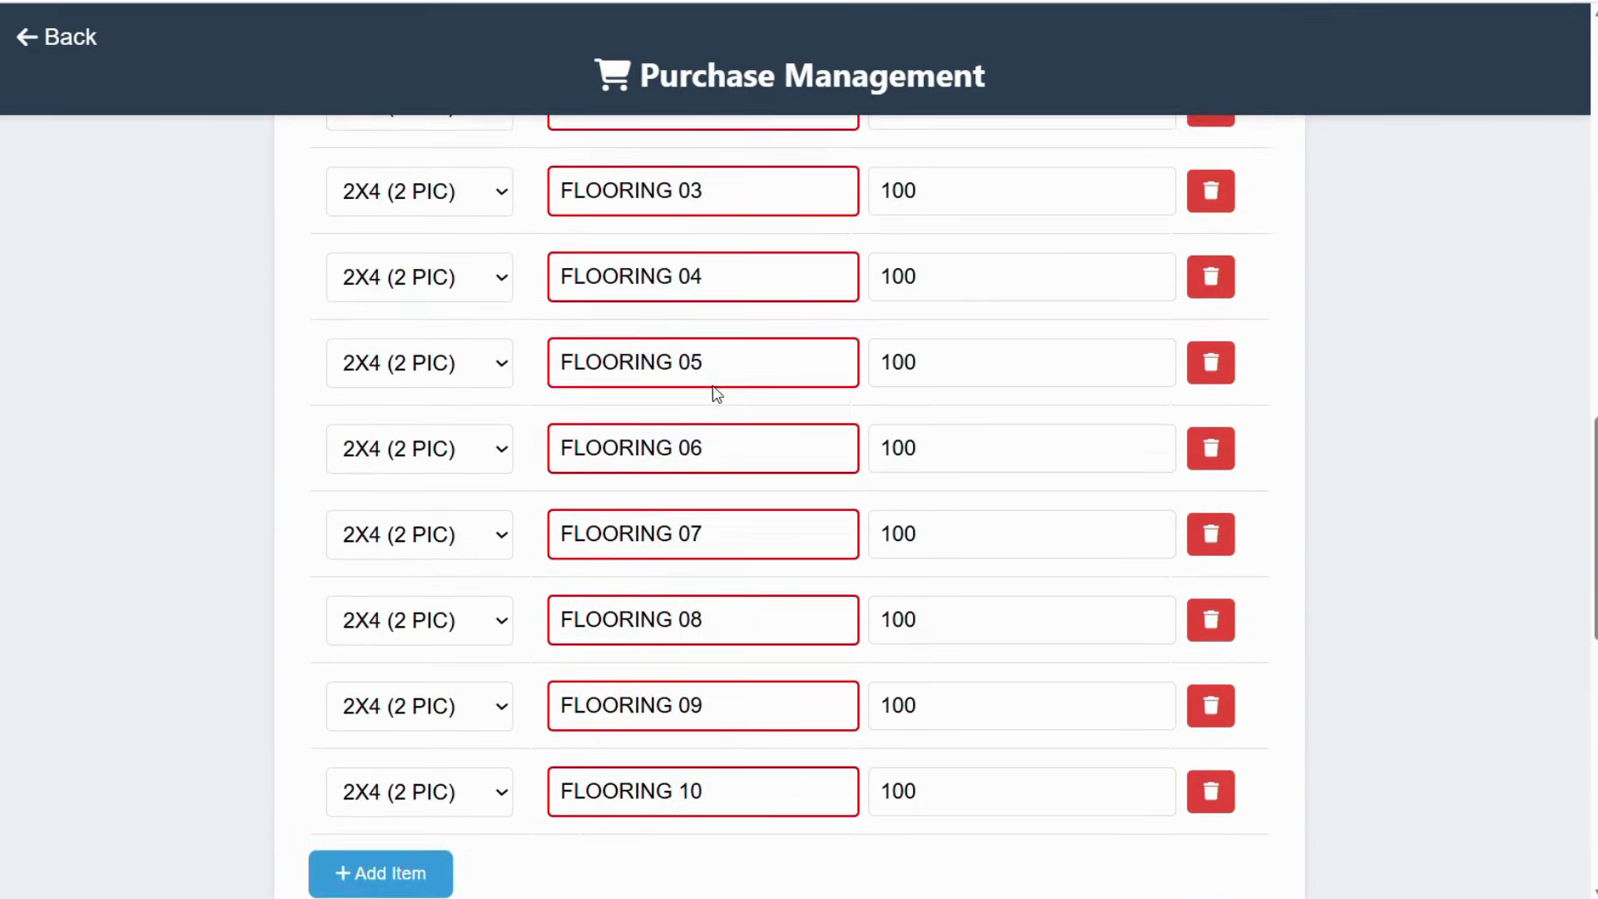
{"action": "scroll", "coordinate": [713, 392], "scroll_direction": "up", "scroll_amount": 12}
{"action": "scroll", "coordinate": [786, 474], "scroll_direction": "down", "scroll_amount": 17}
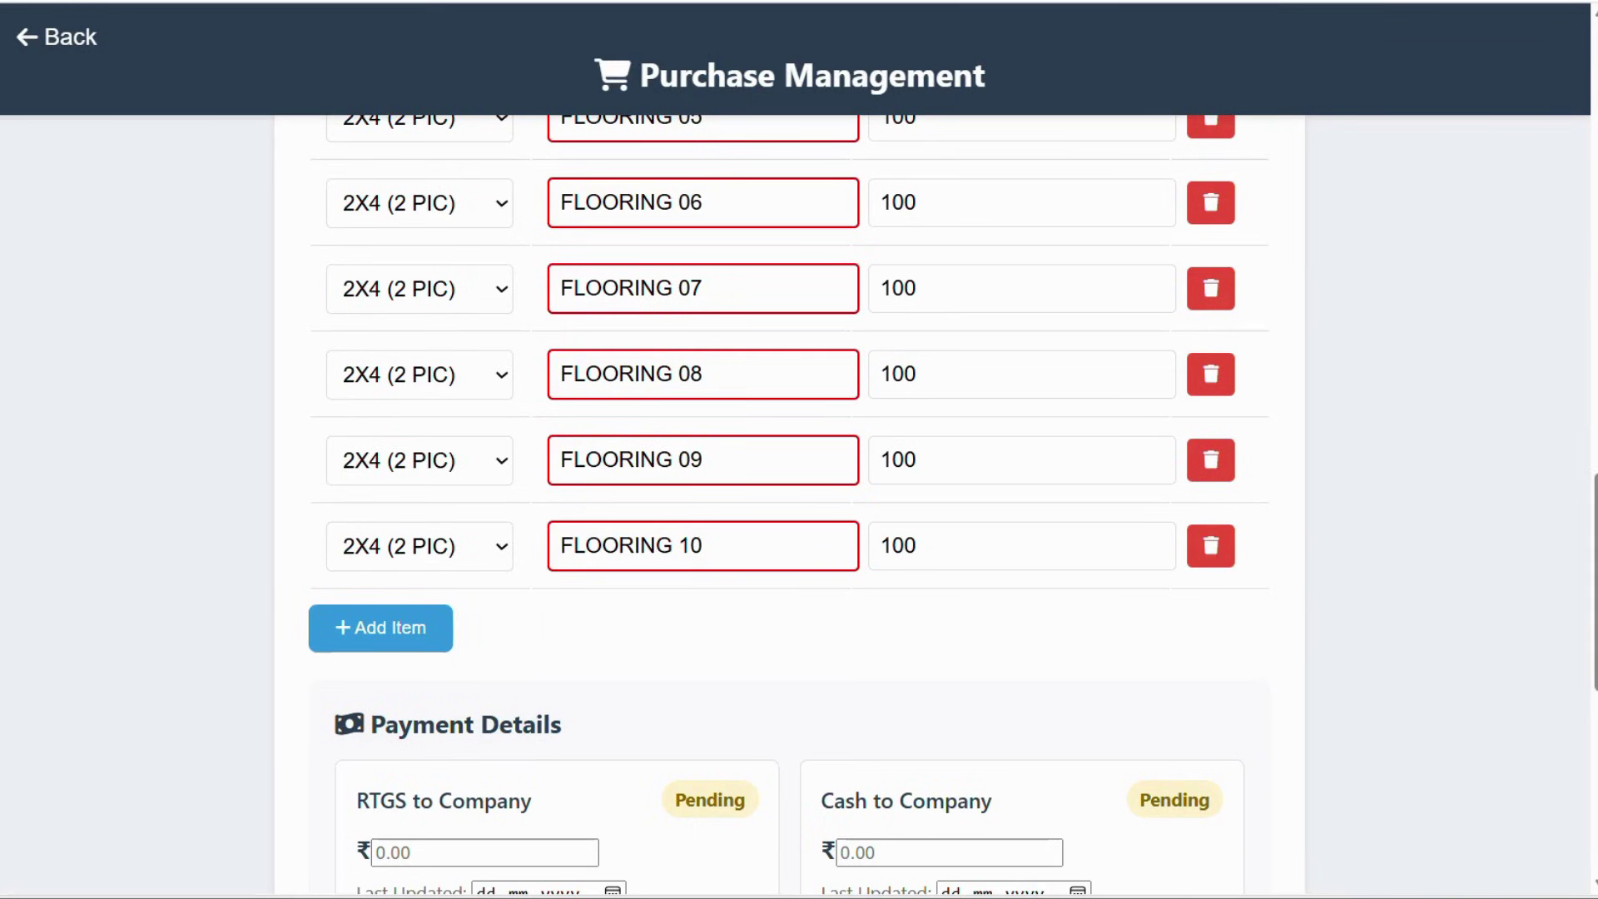
{"action": "scroll", "coordinate": [786, 474], "scroll_direction": "up", "scroll_amount": 13}
{"action": "scroll", "coordinate": [791, 473], "scroll_direction": "down", "scroll_amount": 20}
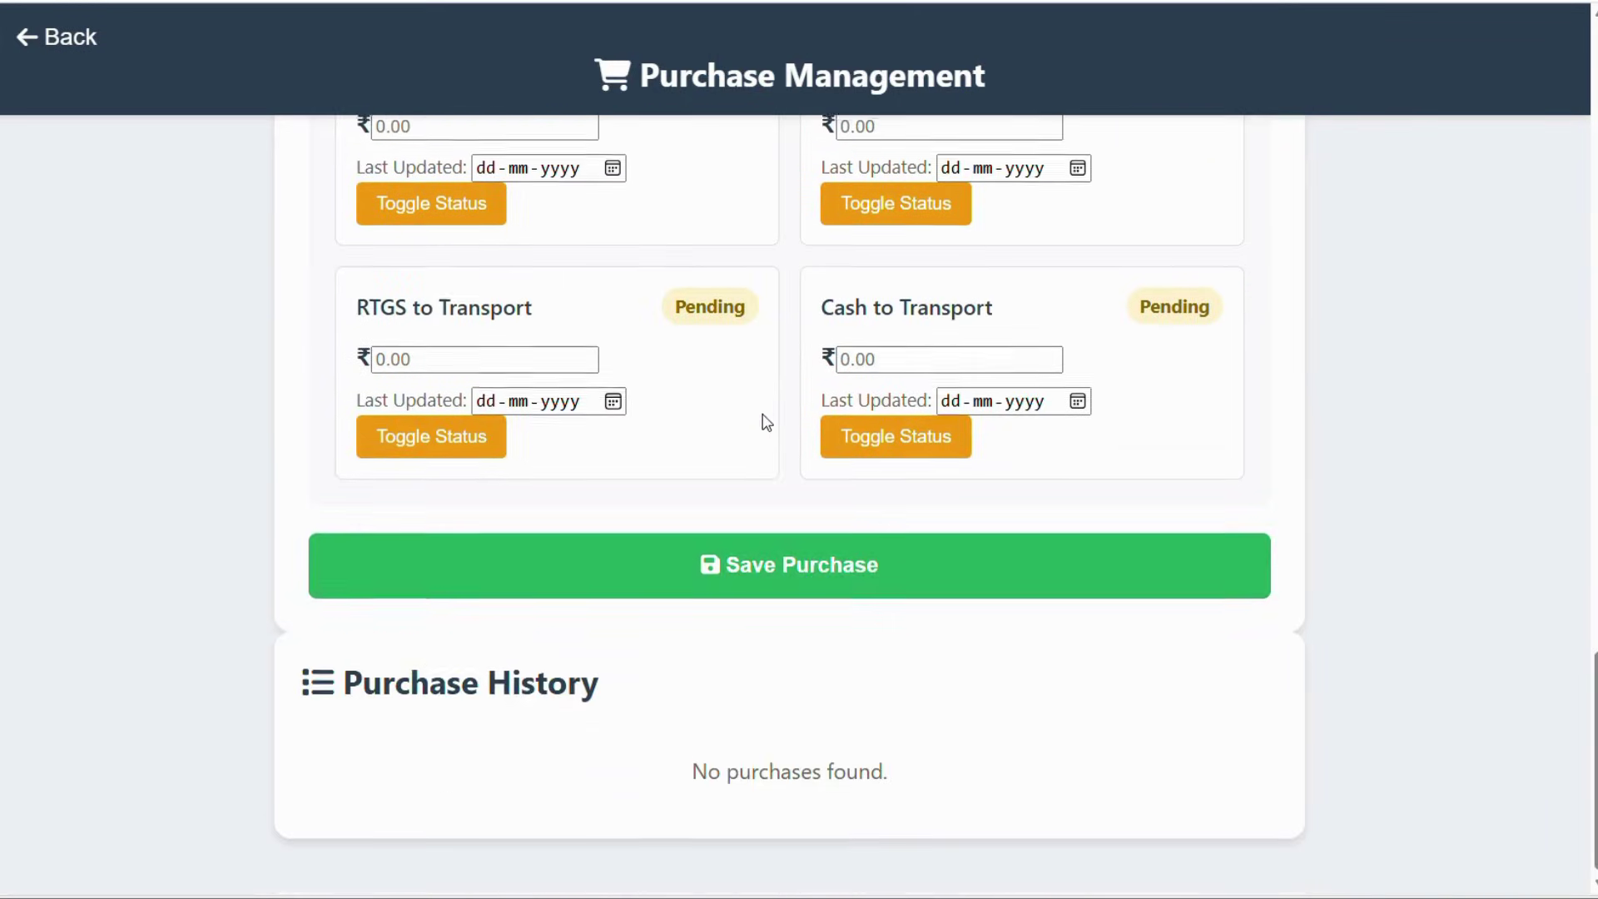
{"action": "scroll", "coordinate": [786, 557], "scroll_direction": "up", "scroll_amount": 20}
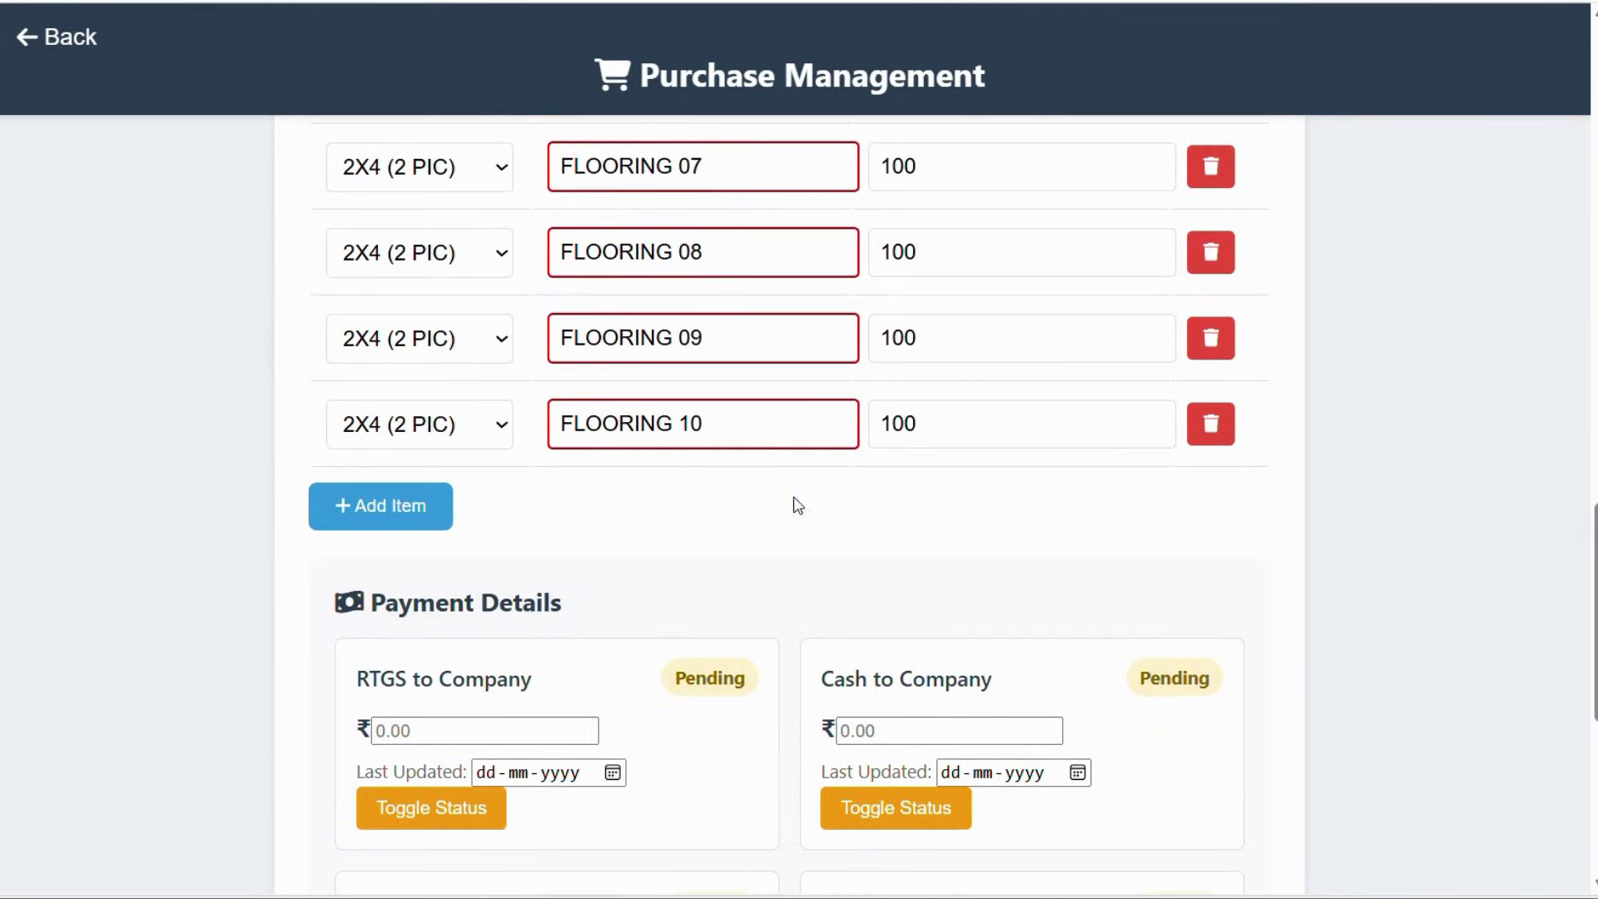
{"action": "scroll", "coordinate": [792, 484], "scroll_direction": "down", "scroll_amount": 18}
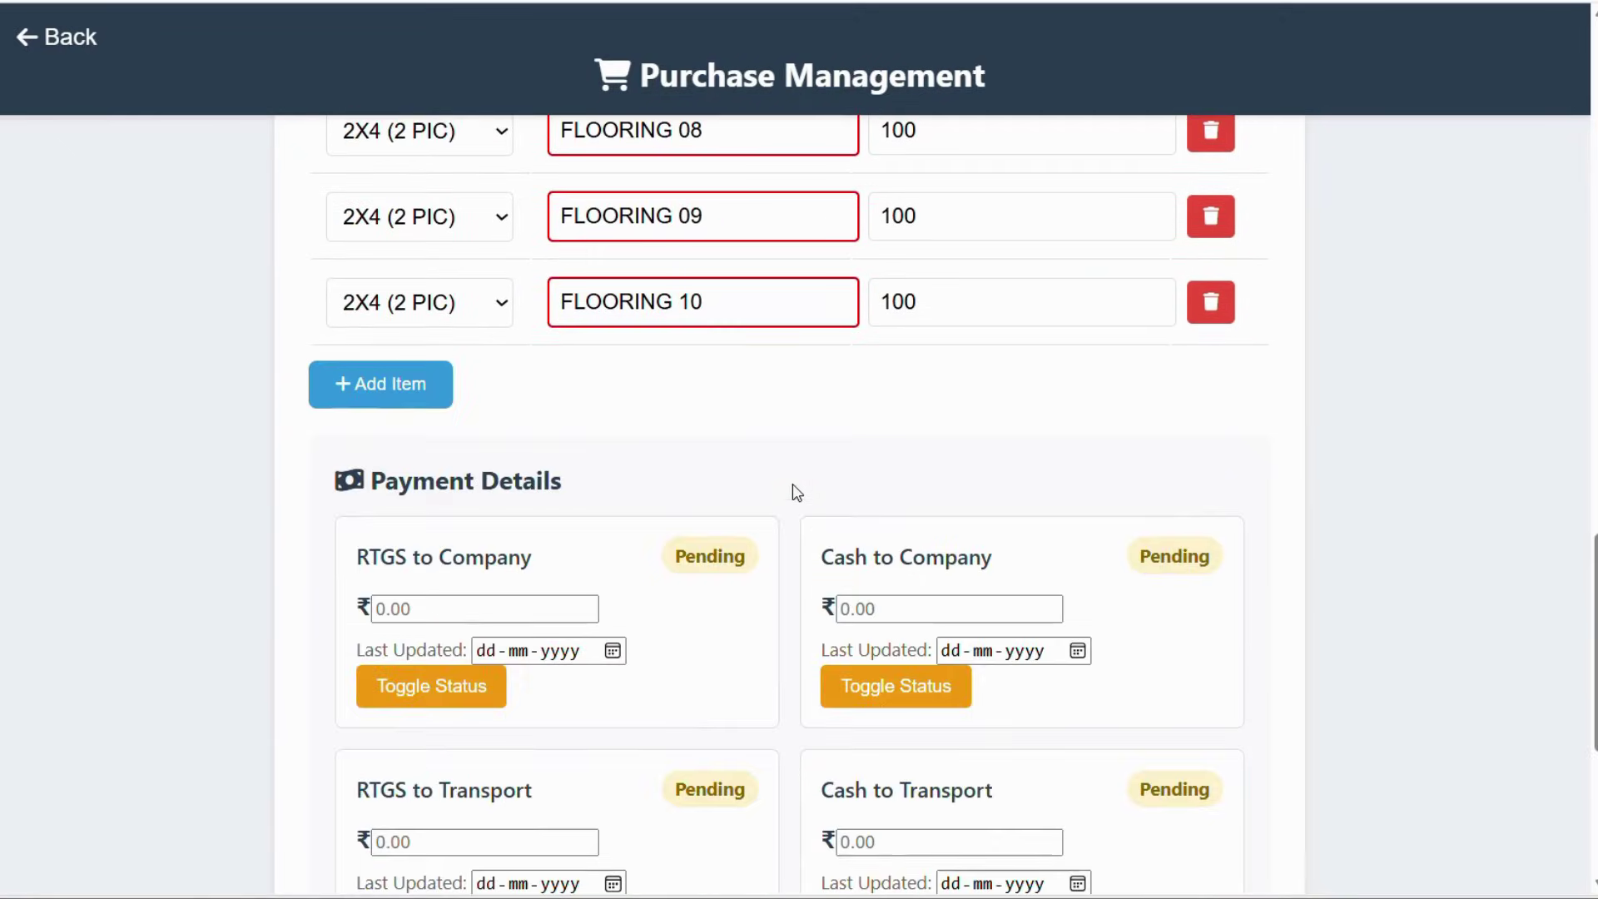
{"action": "scroll", "coordinate": [677, 542], "scroll_direction": "down", "scroll_amount": 5}
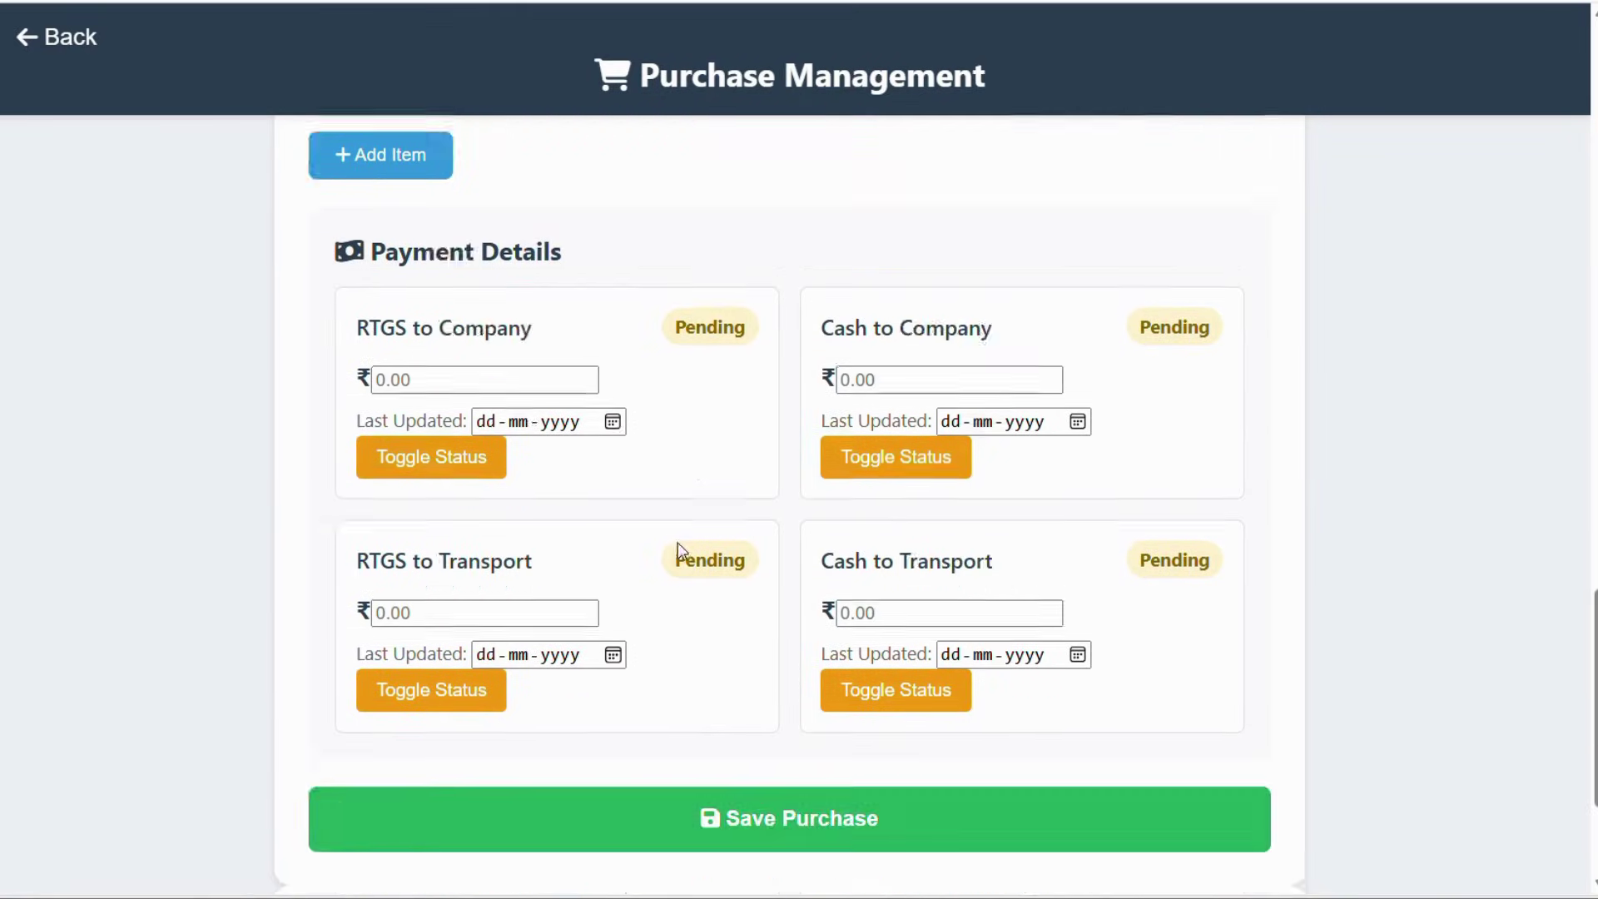
{"action": "scroll", "coordinate": [856, 268], "scroll_direction": "up", "scroll_amount": 7}
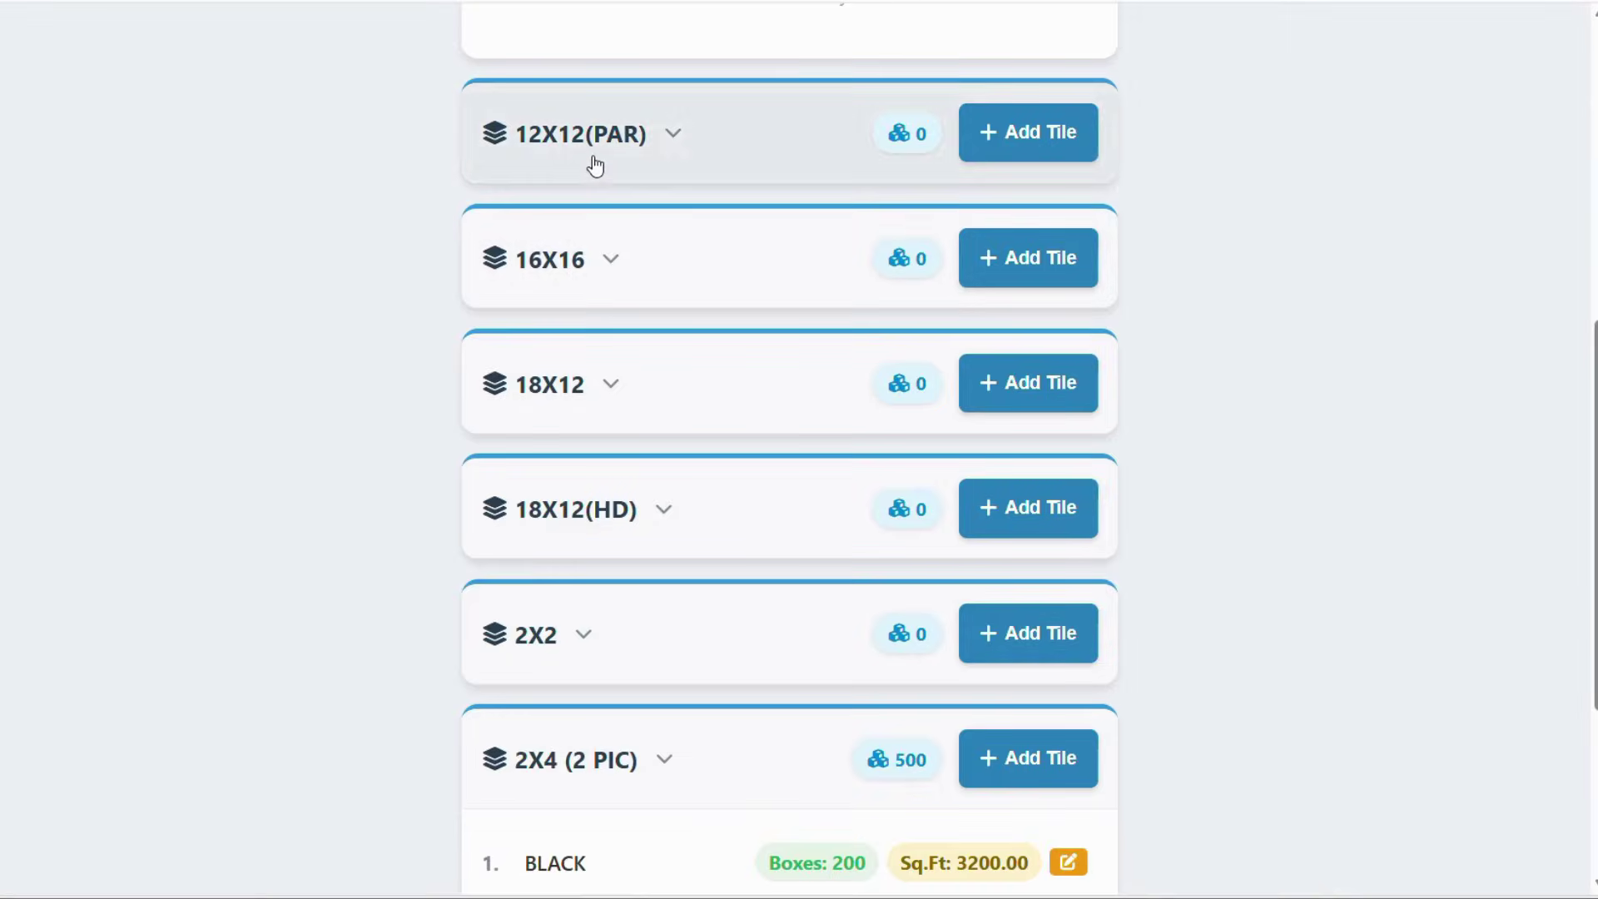
- Check the current stock under the 12X12(BF) and 2X4 (2 PIC) sizes on the My Stock Management page
{"action": "scroll", "coordinate": [677, 292], "scroll_direction": "up", "scroll_amount": 5}
{"action": "scroll", "coordinate": [678, 293], "scroll_direction": "down", "scroll_amount": 2}
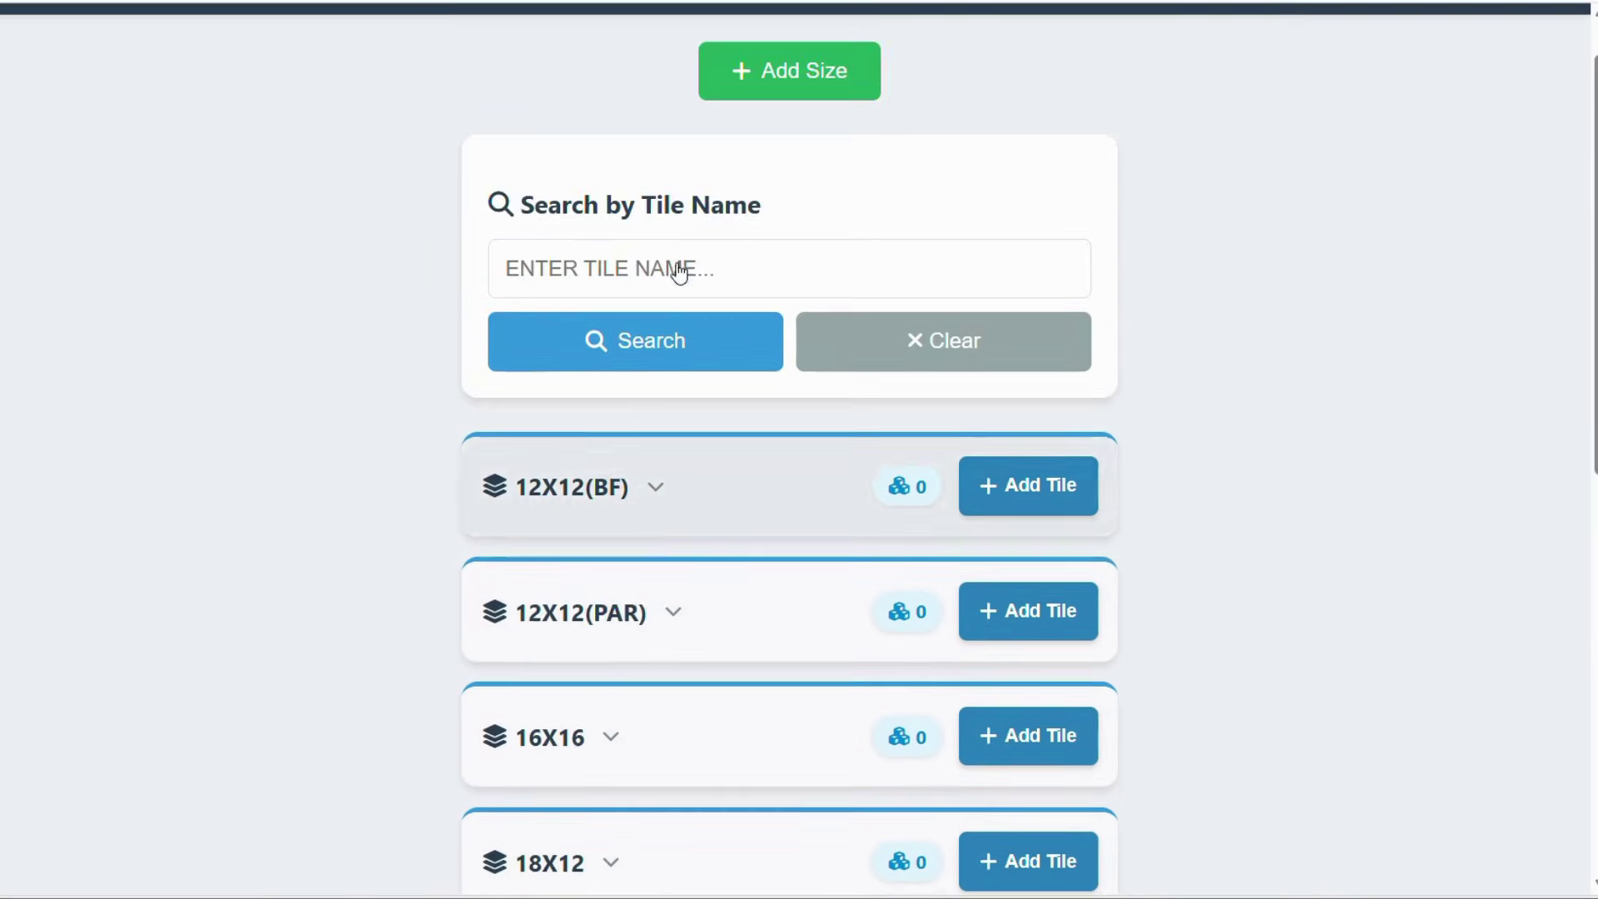
{"action": "left_click", "coordinate": [677, 498]}
{"action": "scroll", "coordinate": [674, 474], "scroll_direction": "down", "scroll_amount": 3}
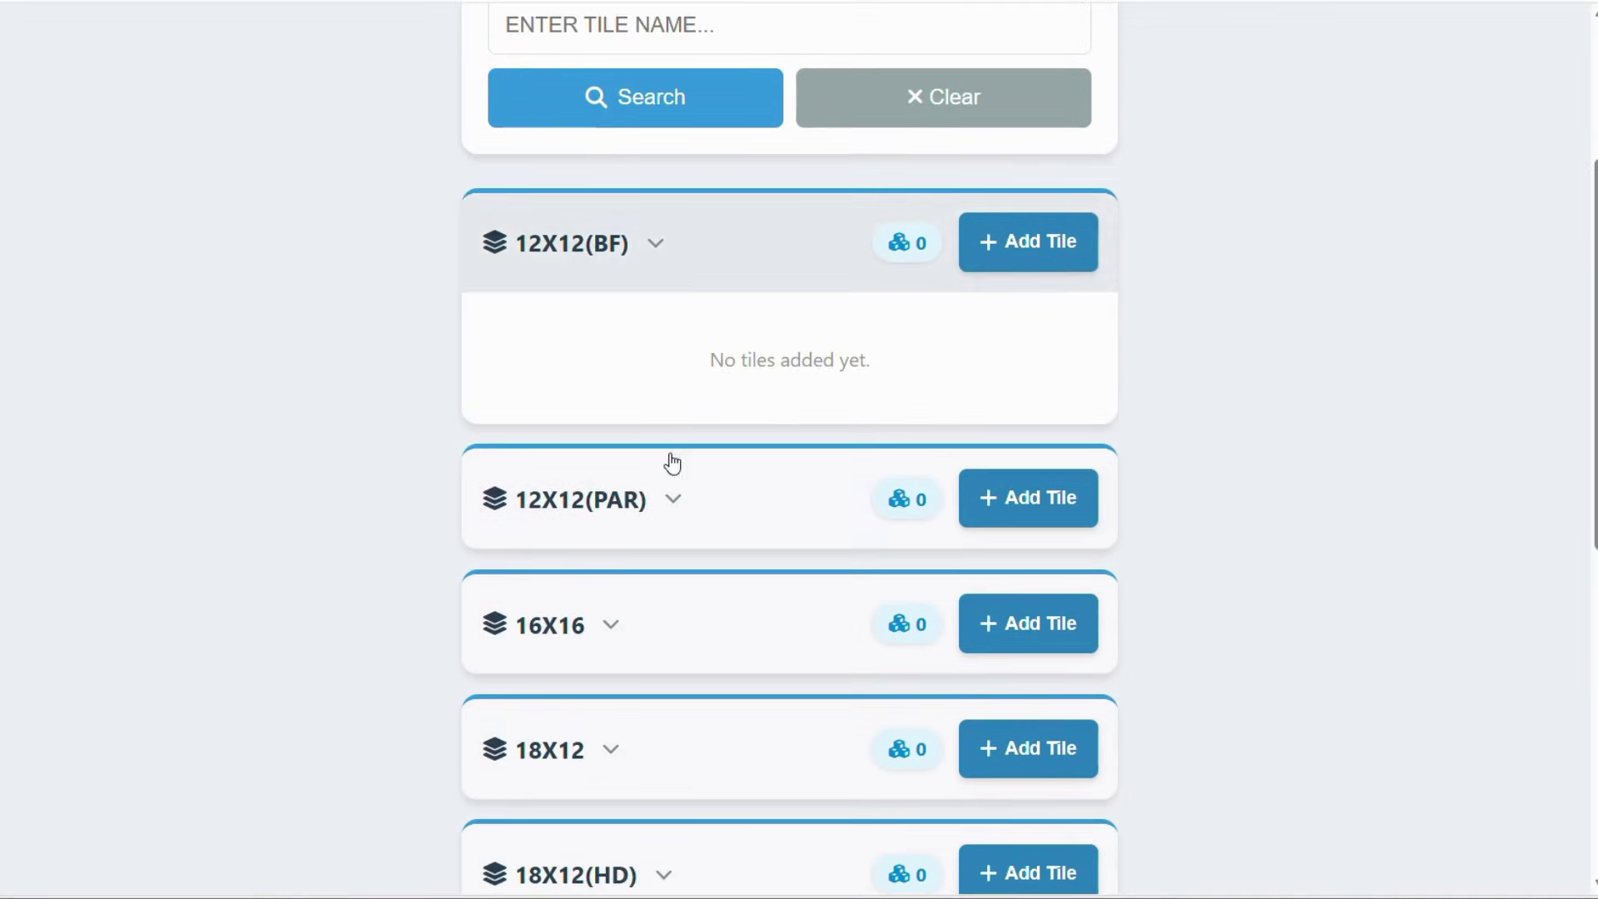
{"action": "scroll", "coordinate": [726, 407], "scroll_direction": "down", "scroll_amount": 3}
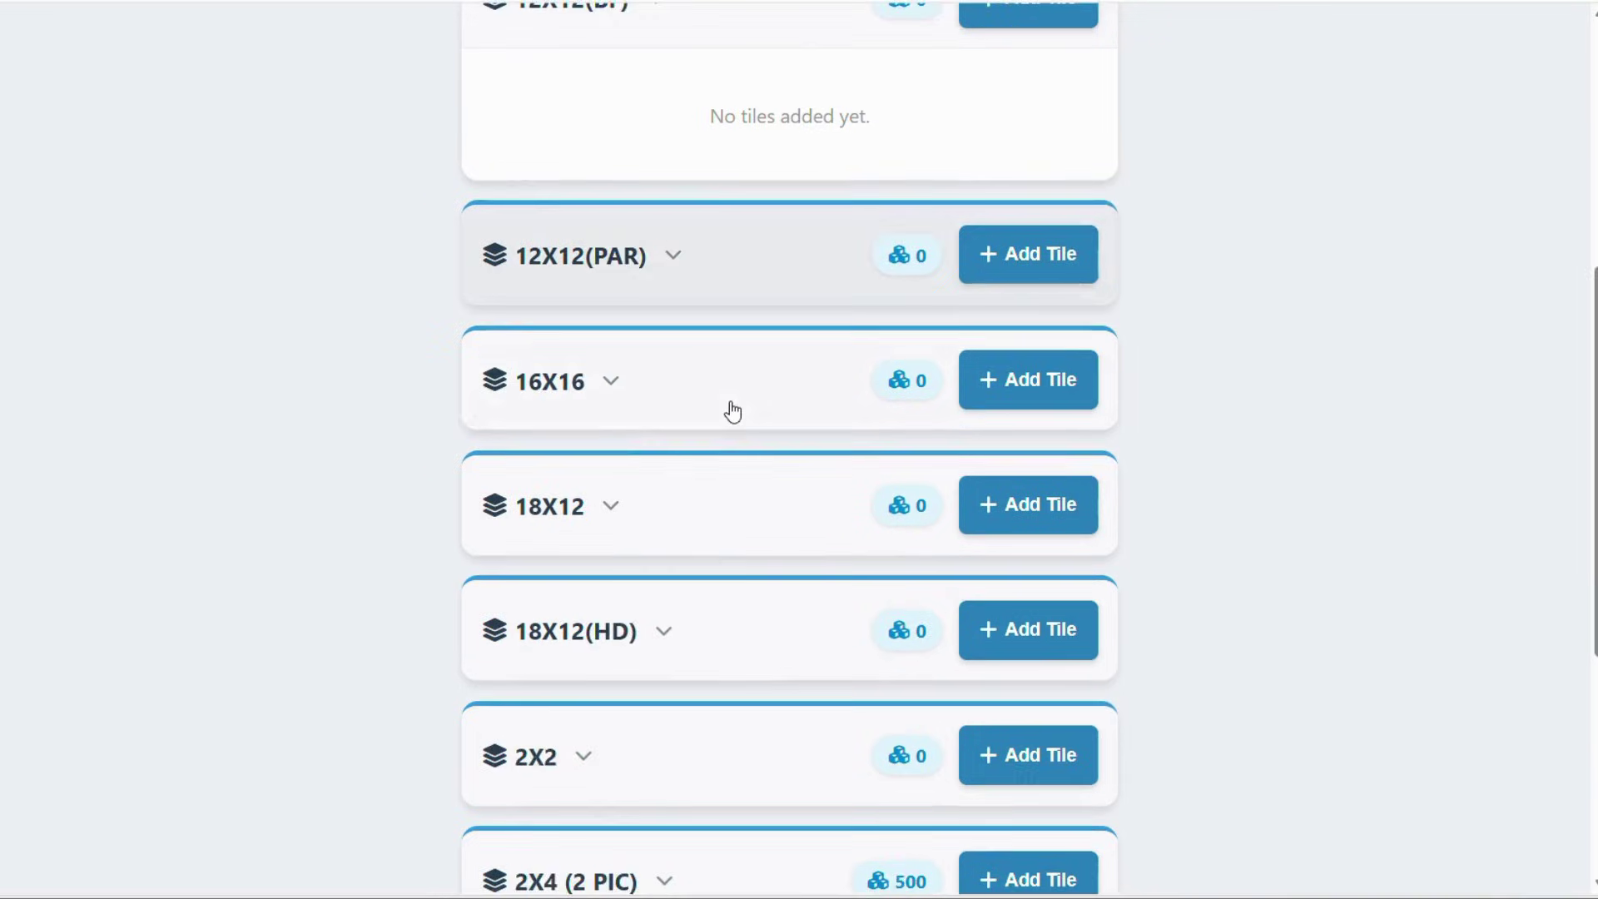
{"action": "scroll", "coordinate": [733, 410], "scroll_direction": "down", "scroll_amount": 6}
{"action": "left_click", "coordinate": [671, 417]}
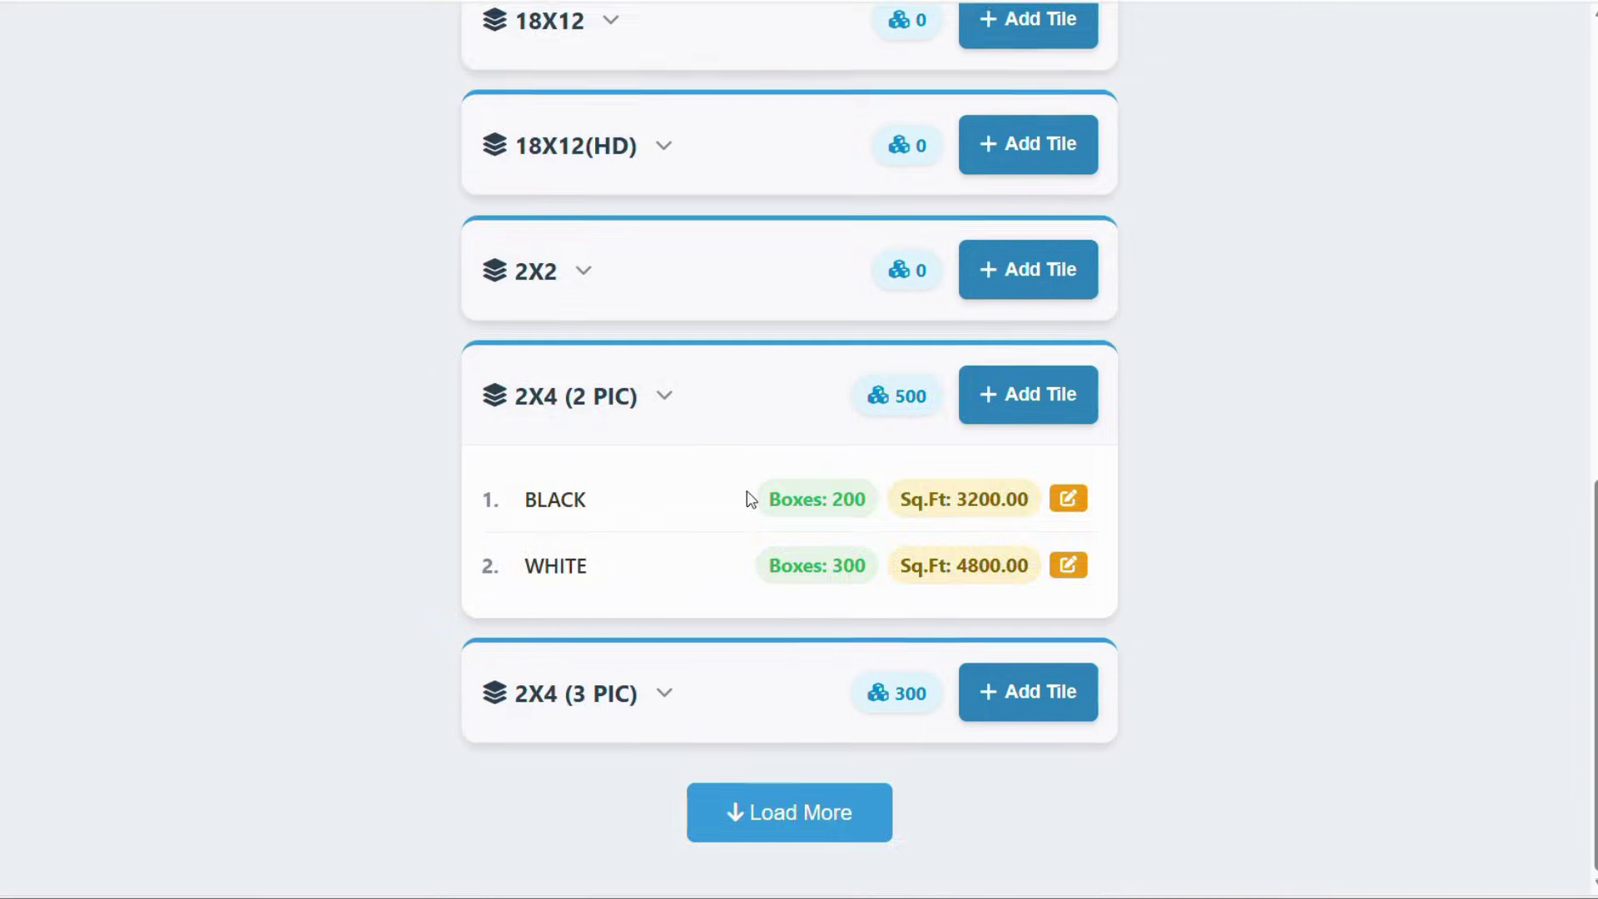
{"action": "key", "text": "F5"}
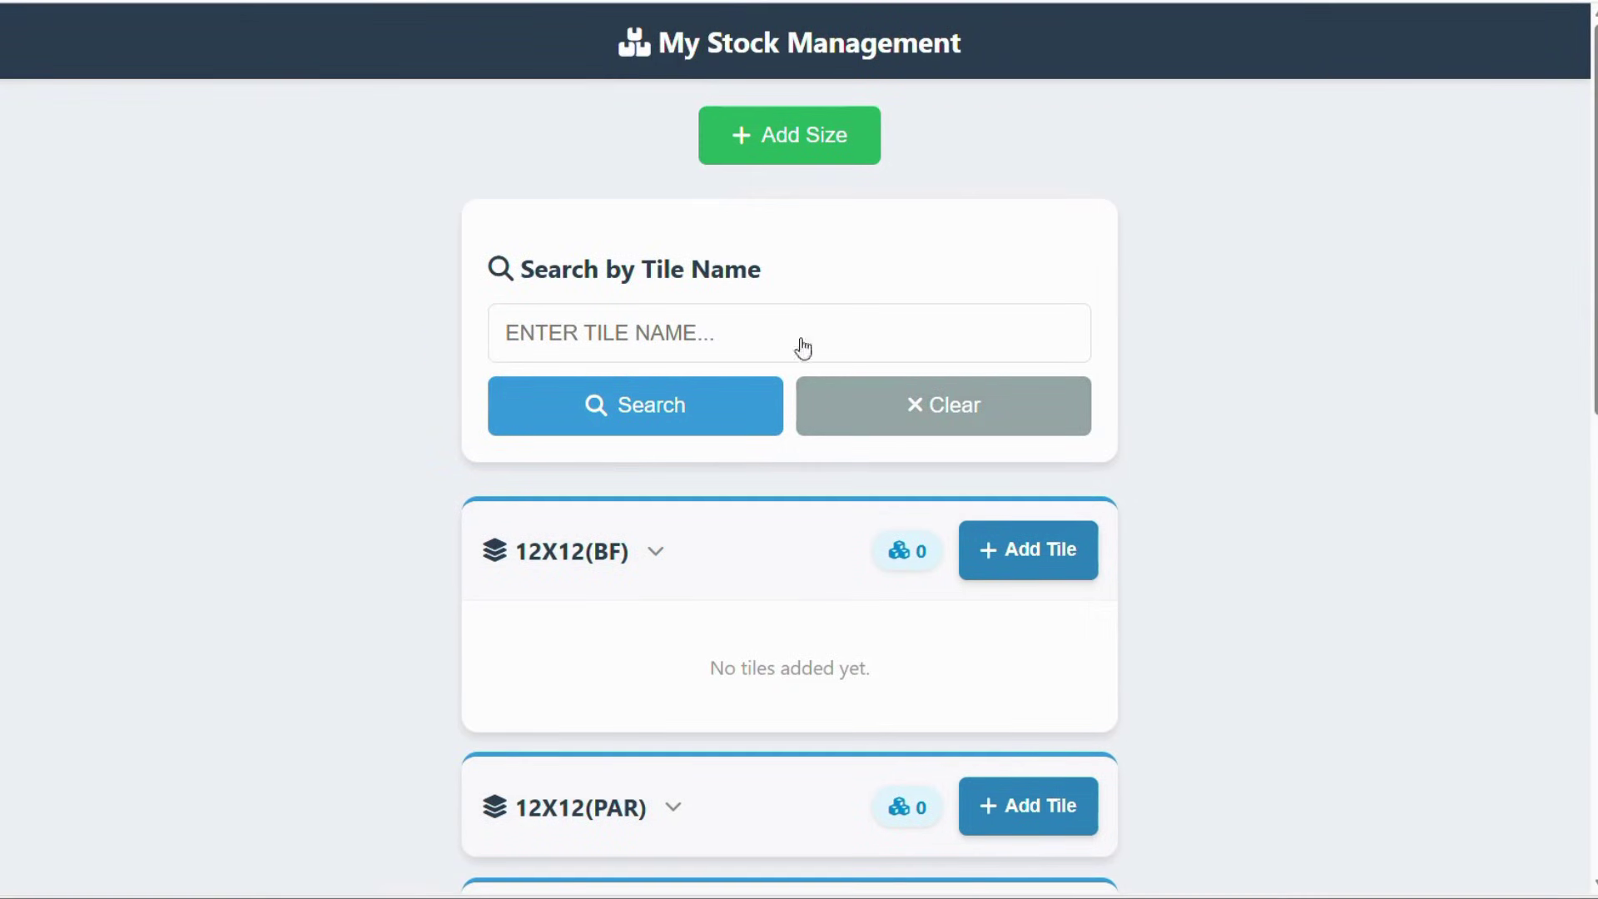
- Return to the purchase form and set the RTGS to Company payment's last updated date to 05-08-2026
{"action": "left_click", "coordinate": [499, 0]}
{"action": "scroll", "coordinate": [817, 549], "scroll_direction": "down", "scroll_amount": 2}
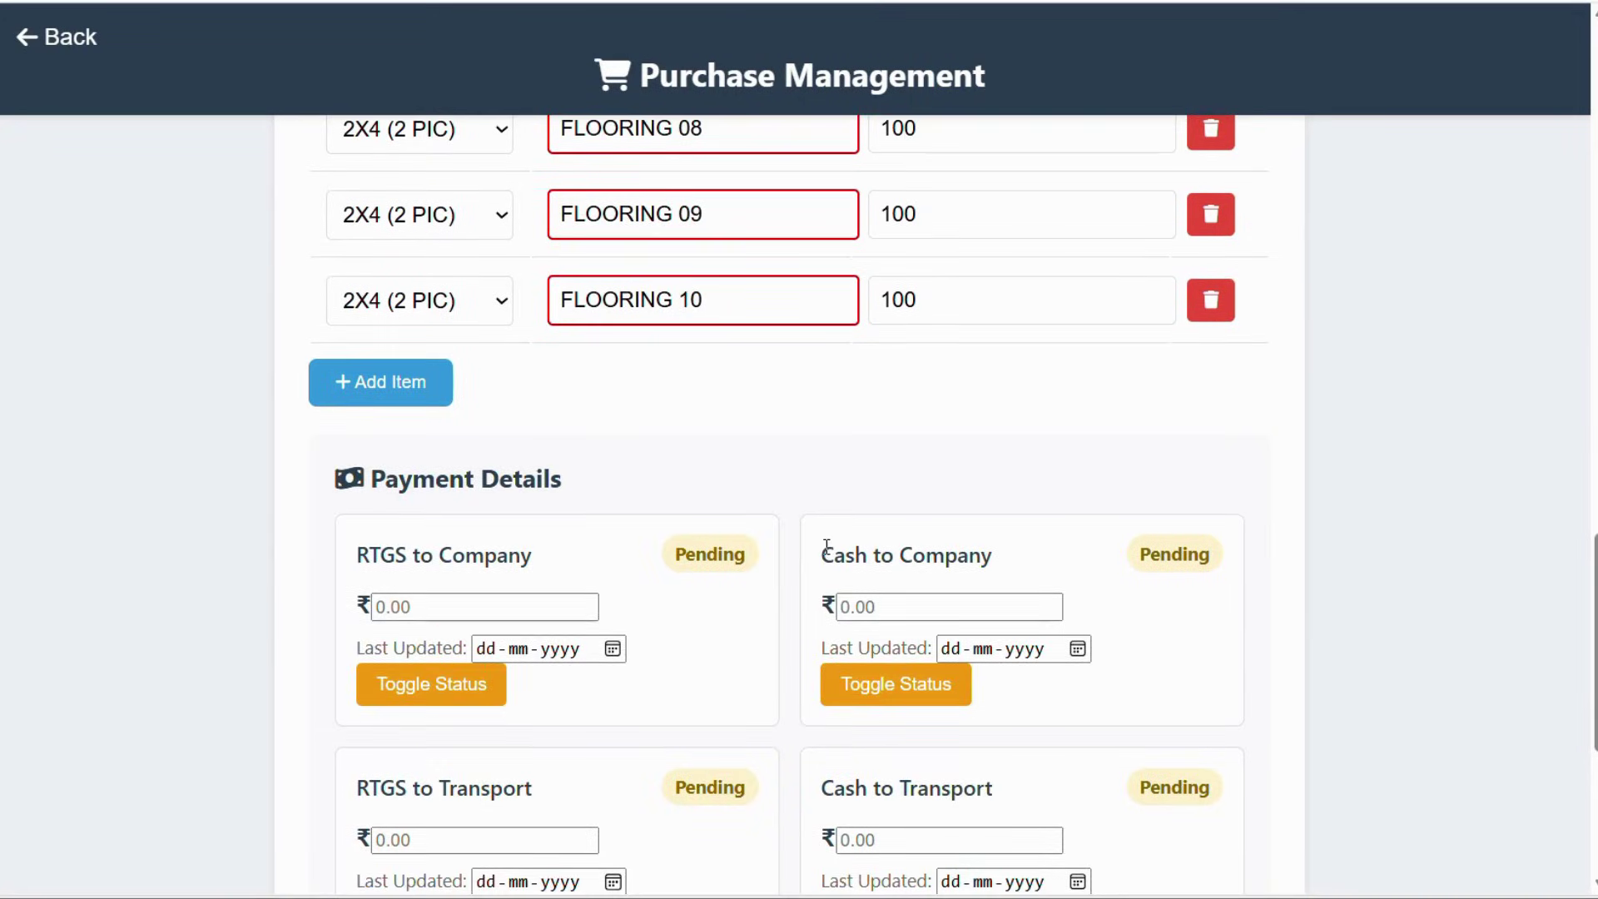
{"action": "scroll", "coordinate": [827, 545], "scroll_direction": "down", "scroll_amount": 1}
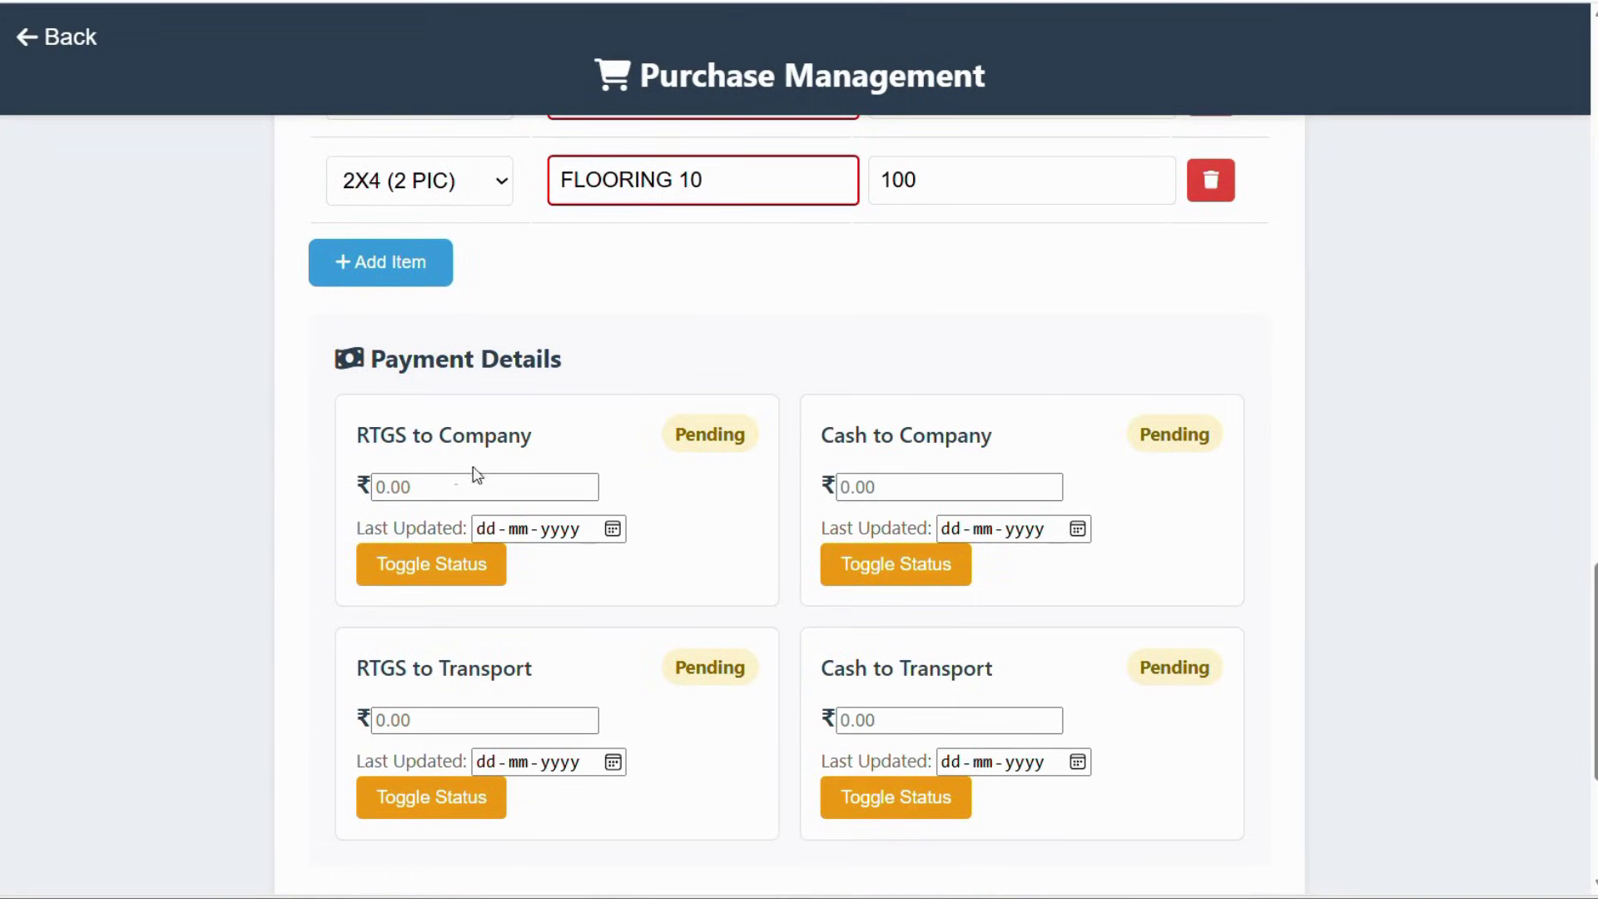
{"action": "scroll", "coordinate": [473, 447], "scroll_direction": "down", "scroll_amount": 1}
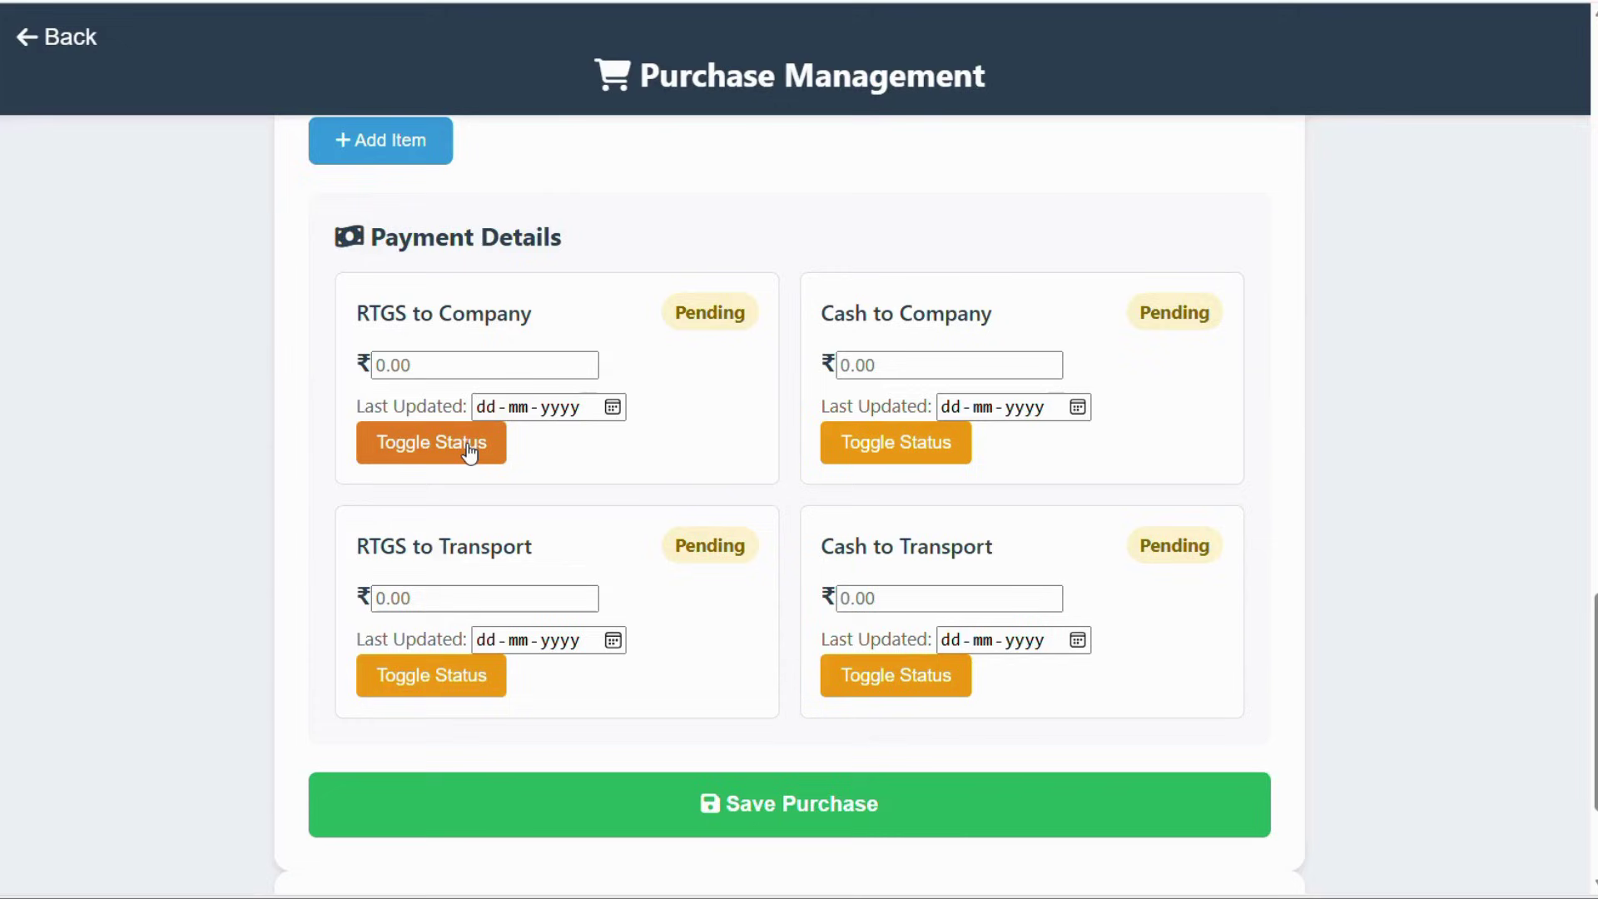
{"action": "scroll", "coordinate": [466, 453], "scroll_direction": "down", "scroll_amount": 1}
{"action": "scroll", "coordinate": [475, 416], "scroll_direction": "up", "scroll_amount": 1}
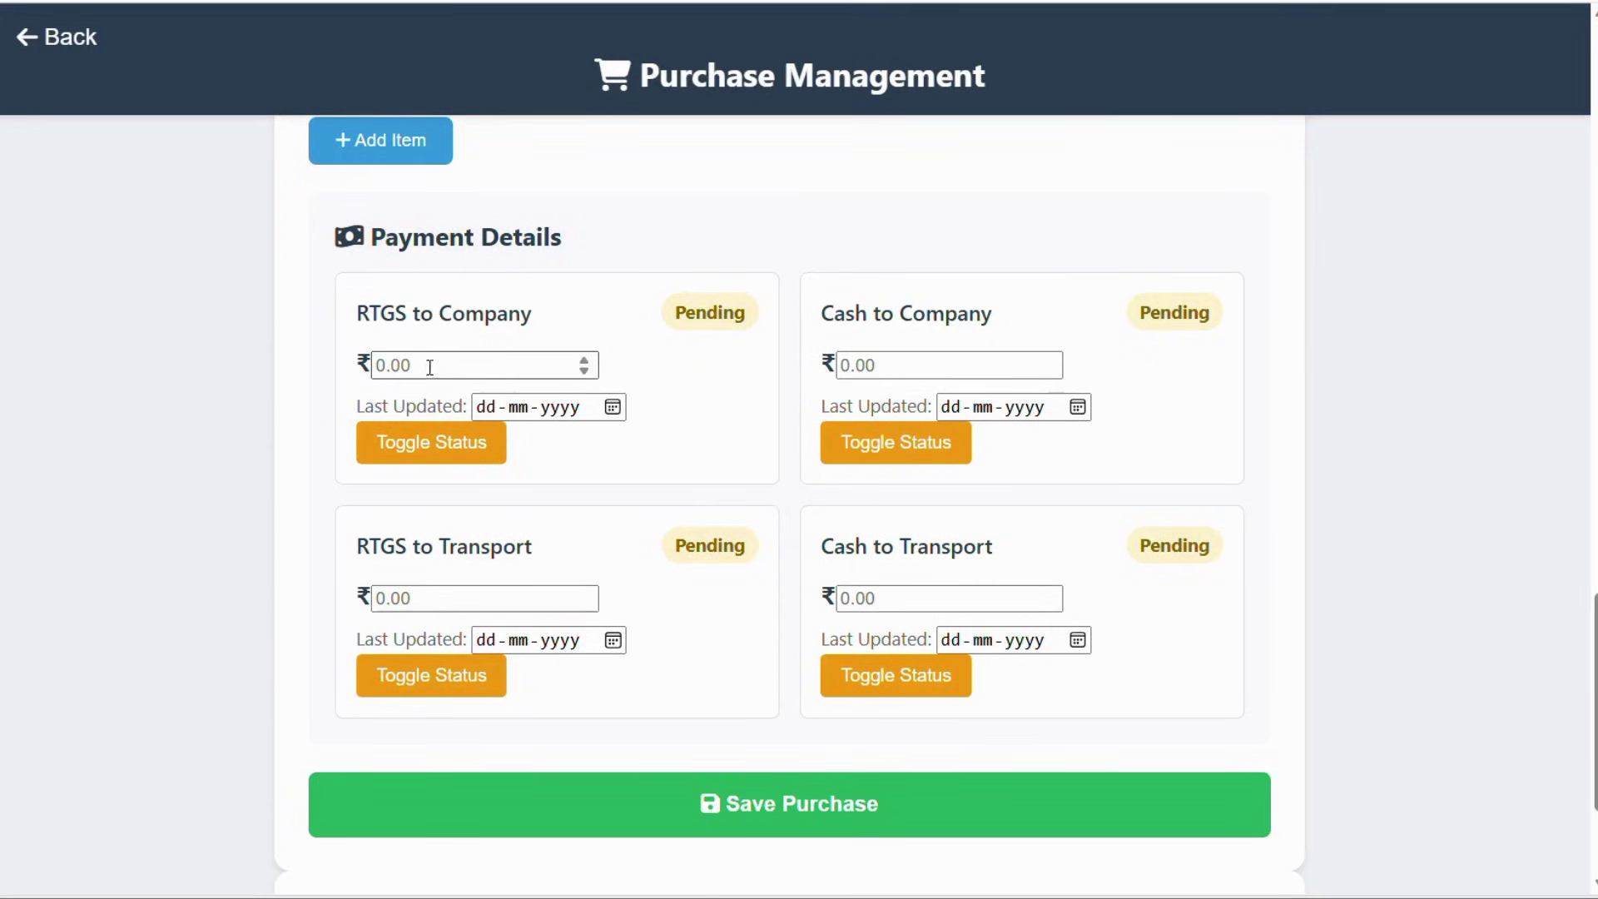
{"action": "left_click", "coordinate": [613, 408]}
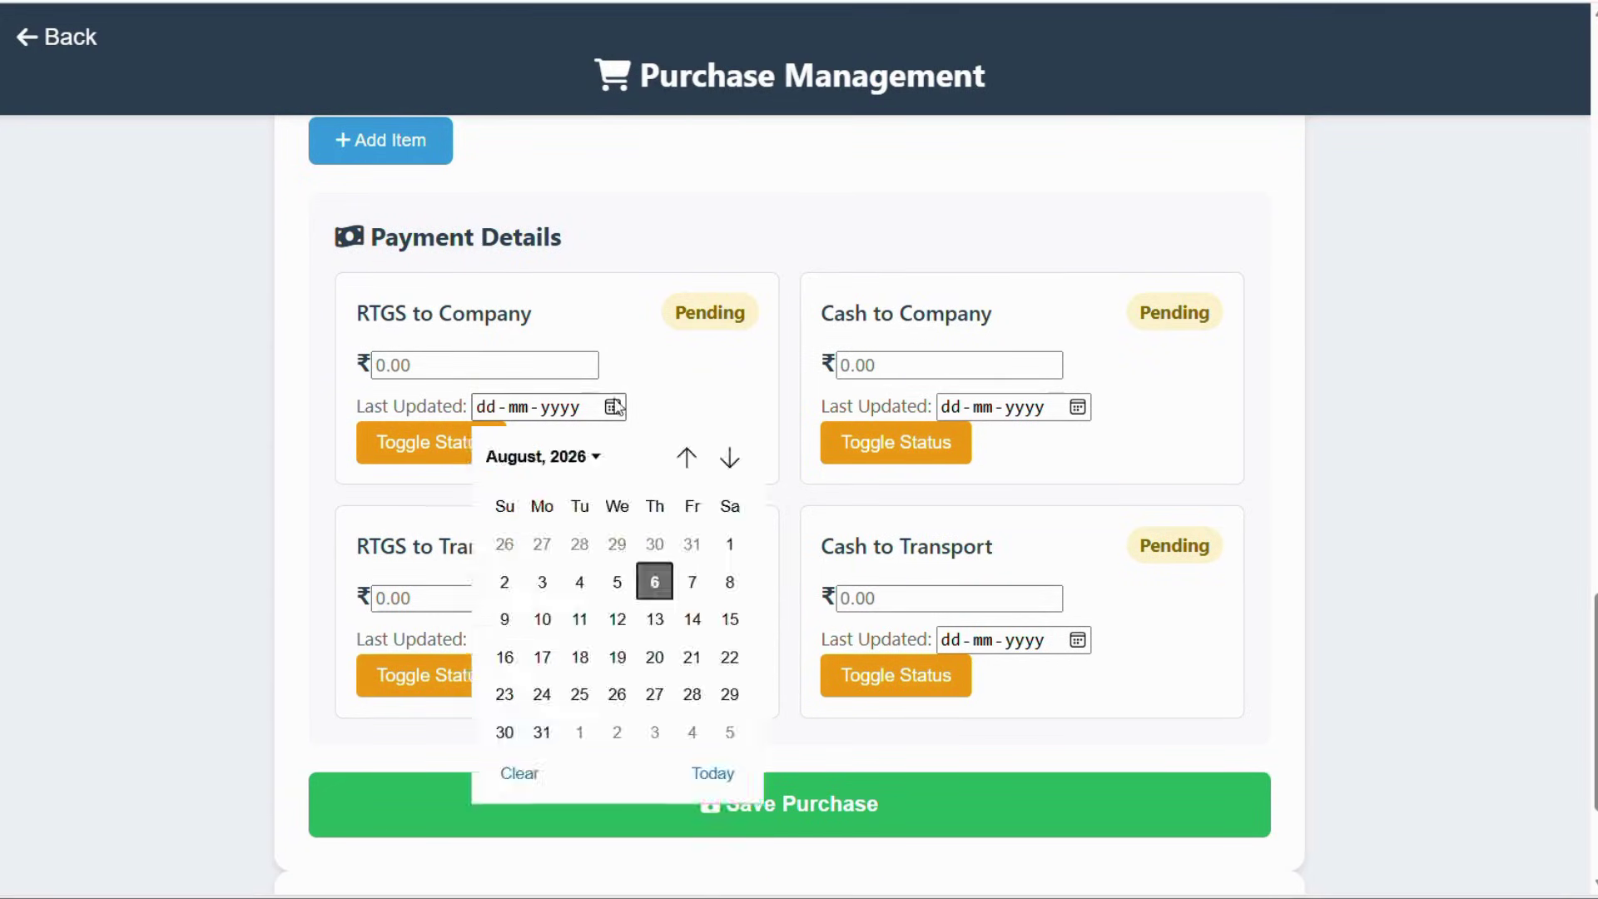
{"action": "left_click", "coordinate": [617, 565]}
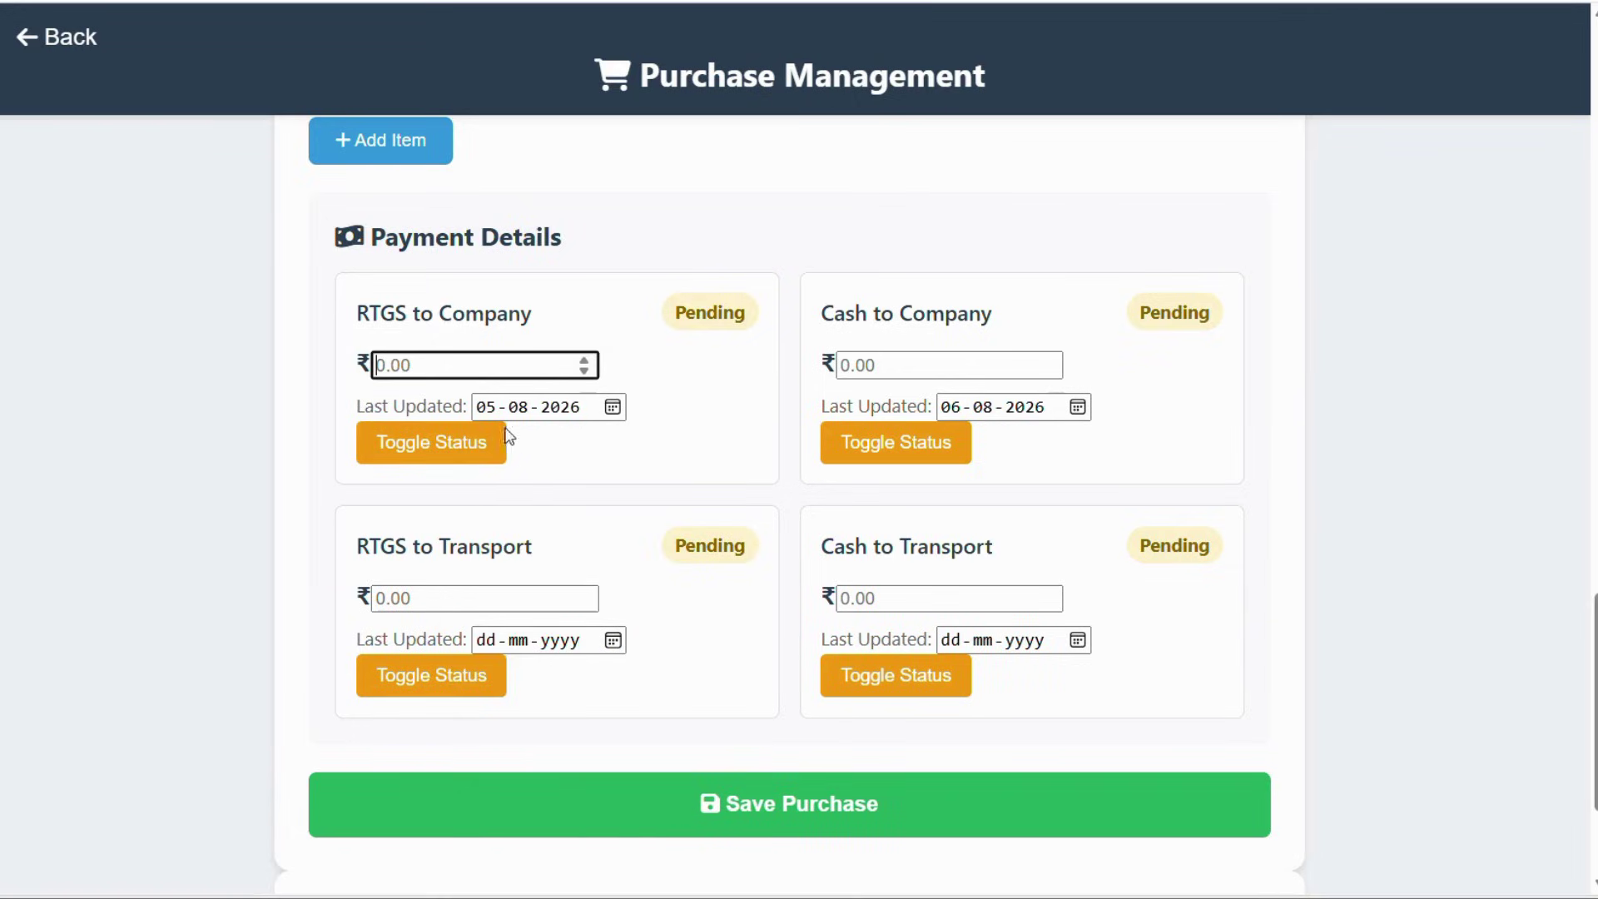
- Set the RTGS to Company and Cash to Company payments to Clear
{"action": "left_click", "coordinate": [497, 442]}
{"action": "left_click", "coordinate": [492, 442]}
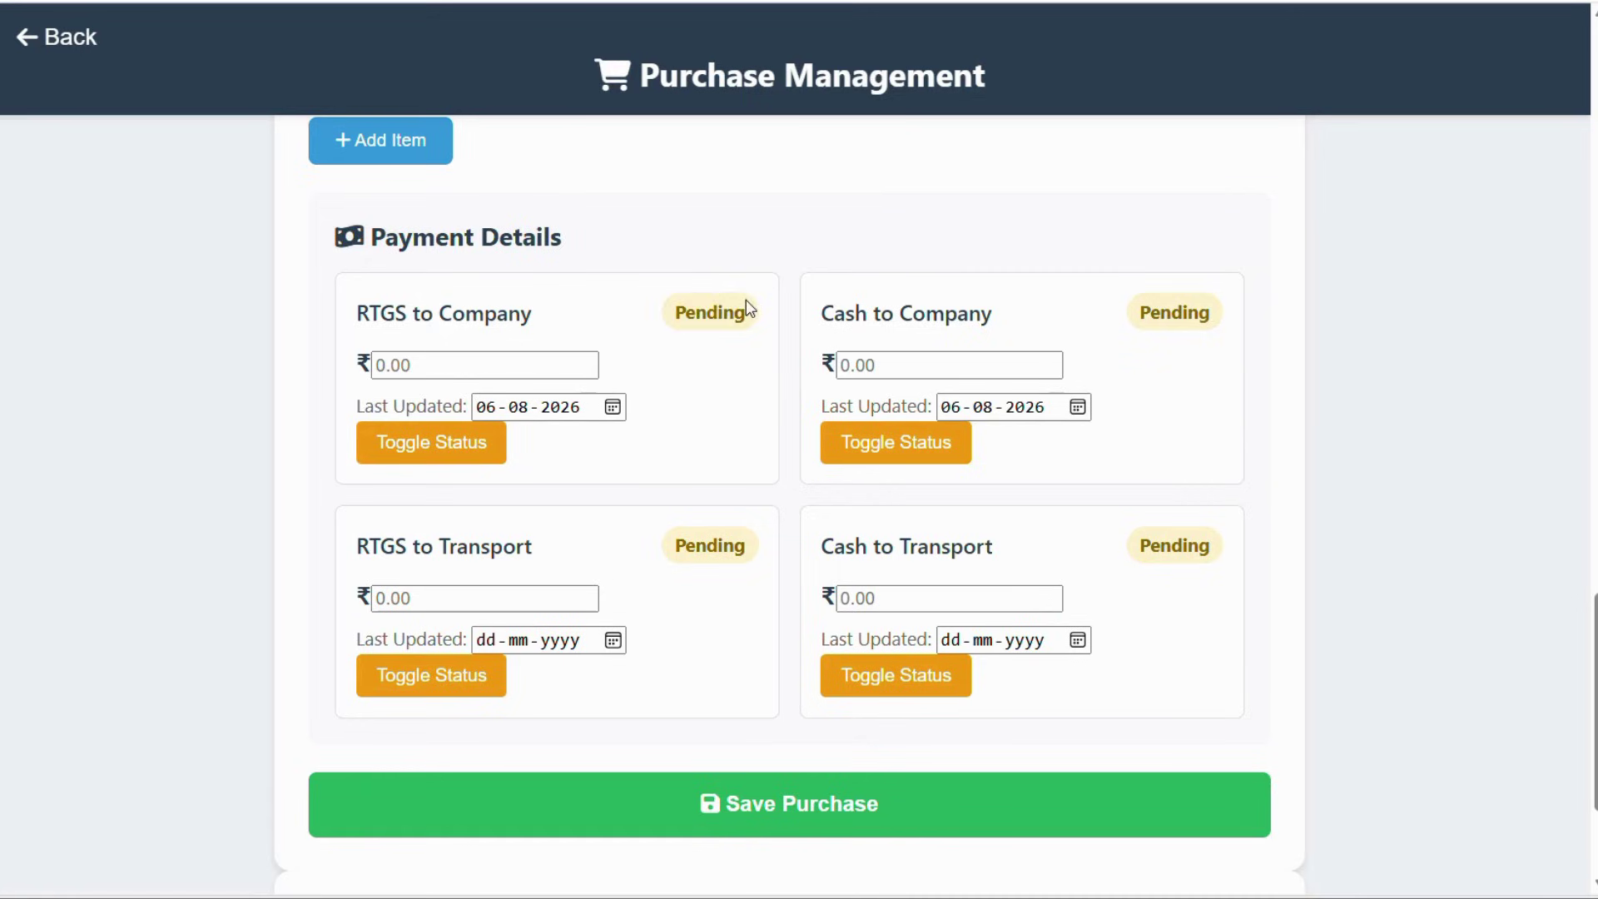
{"action": "left_click", "coordinate": [455, 458]}
{"action": "left_click", "coordinate": [472, 445]}
{"action": "left_click", "coordinate": [431, 460]}
{"action": "scroll", "coordinate": [774, 466], "scroll_direction": "up", "scroll_amount": 5}
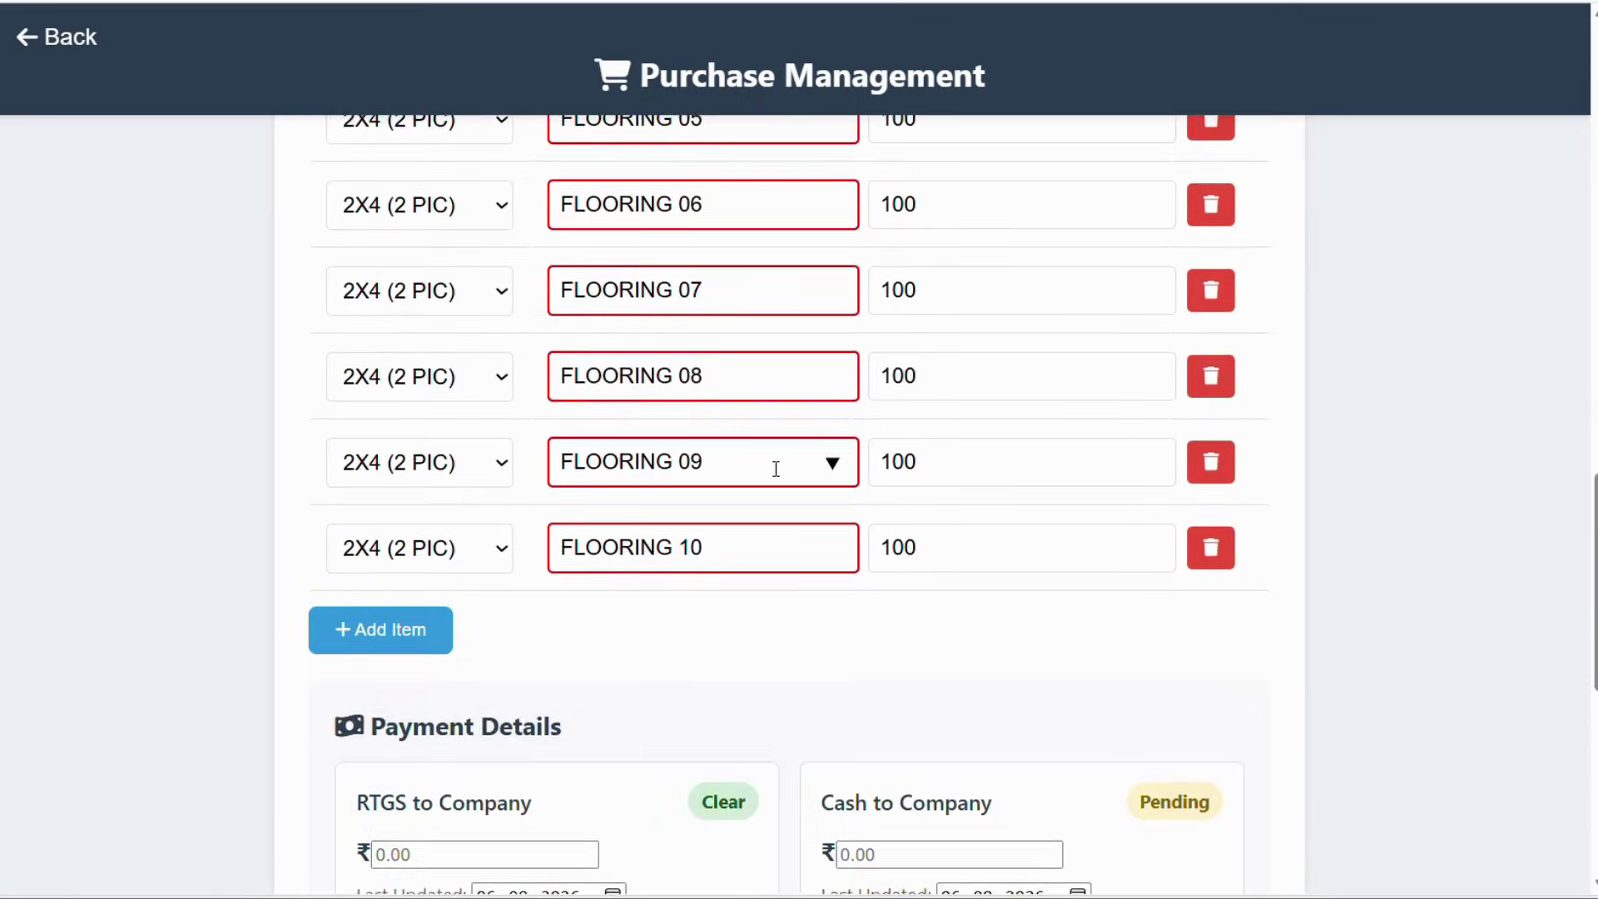
{"action": "scroll", "coordinate": [783, 466], "scroll_direction": "down", "scroll_amount": 5}
{"action": "left_click", "coordinate": [832, 451]}
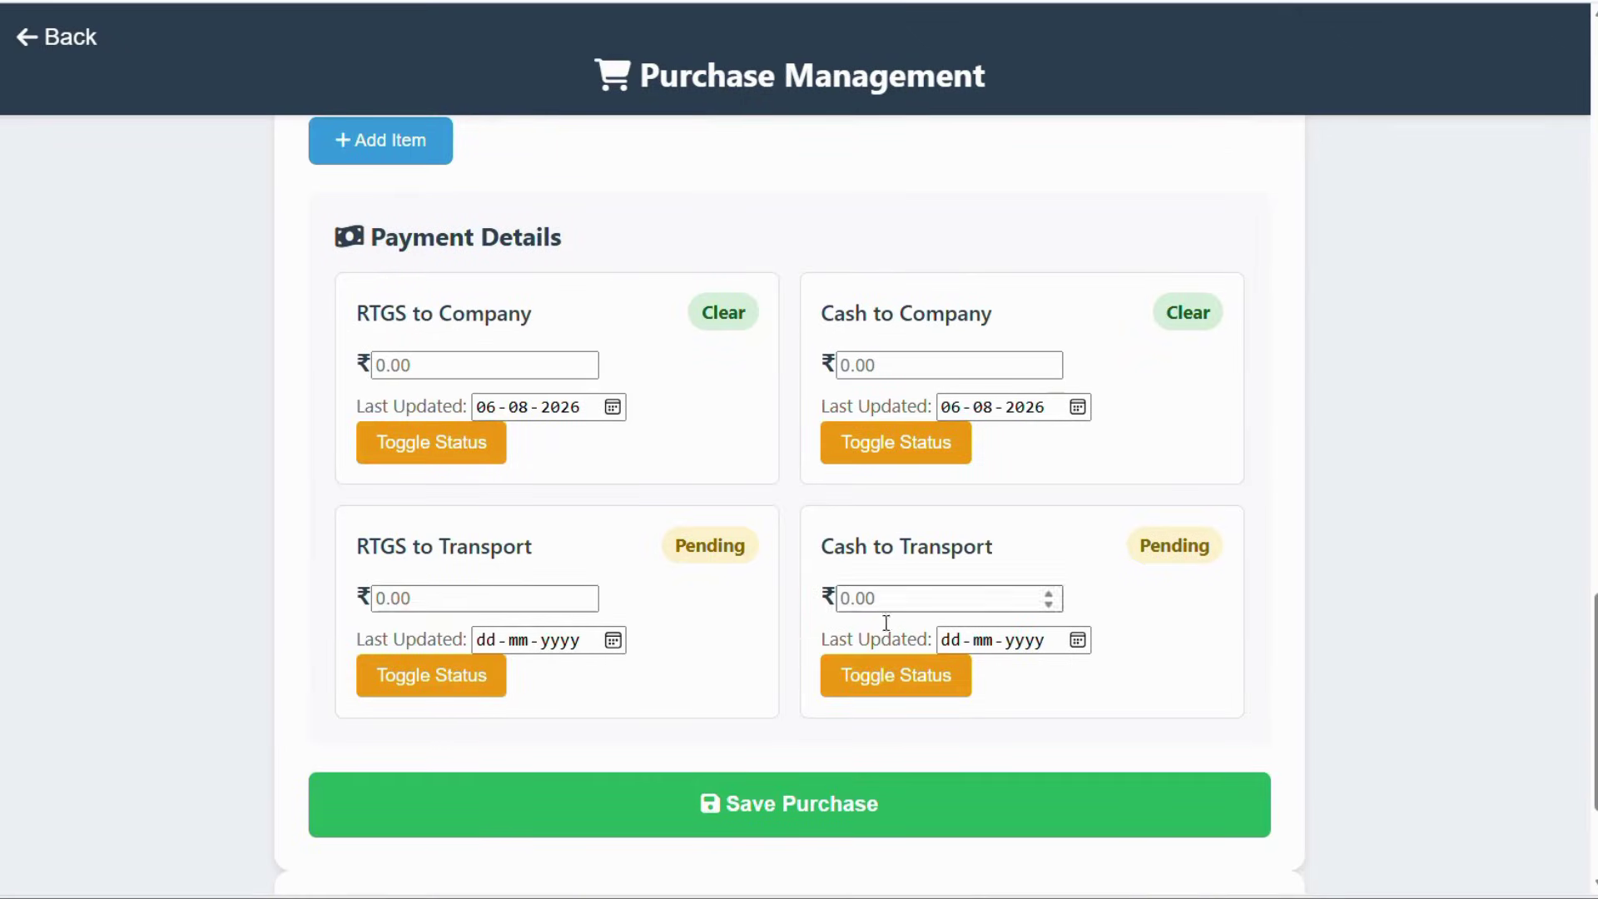
- Try the status toggles of both transport payments and return all four payments to Pending
{"action": "left_click", "coordinate": [882, 684]}
{"action": "left_click", "coordinate": [440, 678]}
{"action": "left_click", "coordinate": [443, 689]}
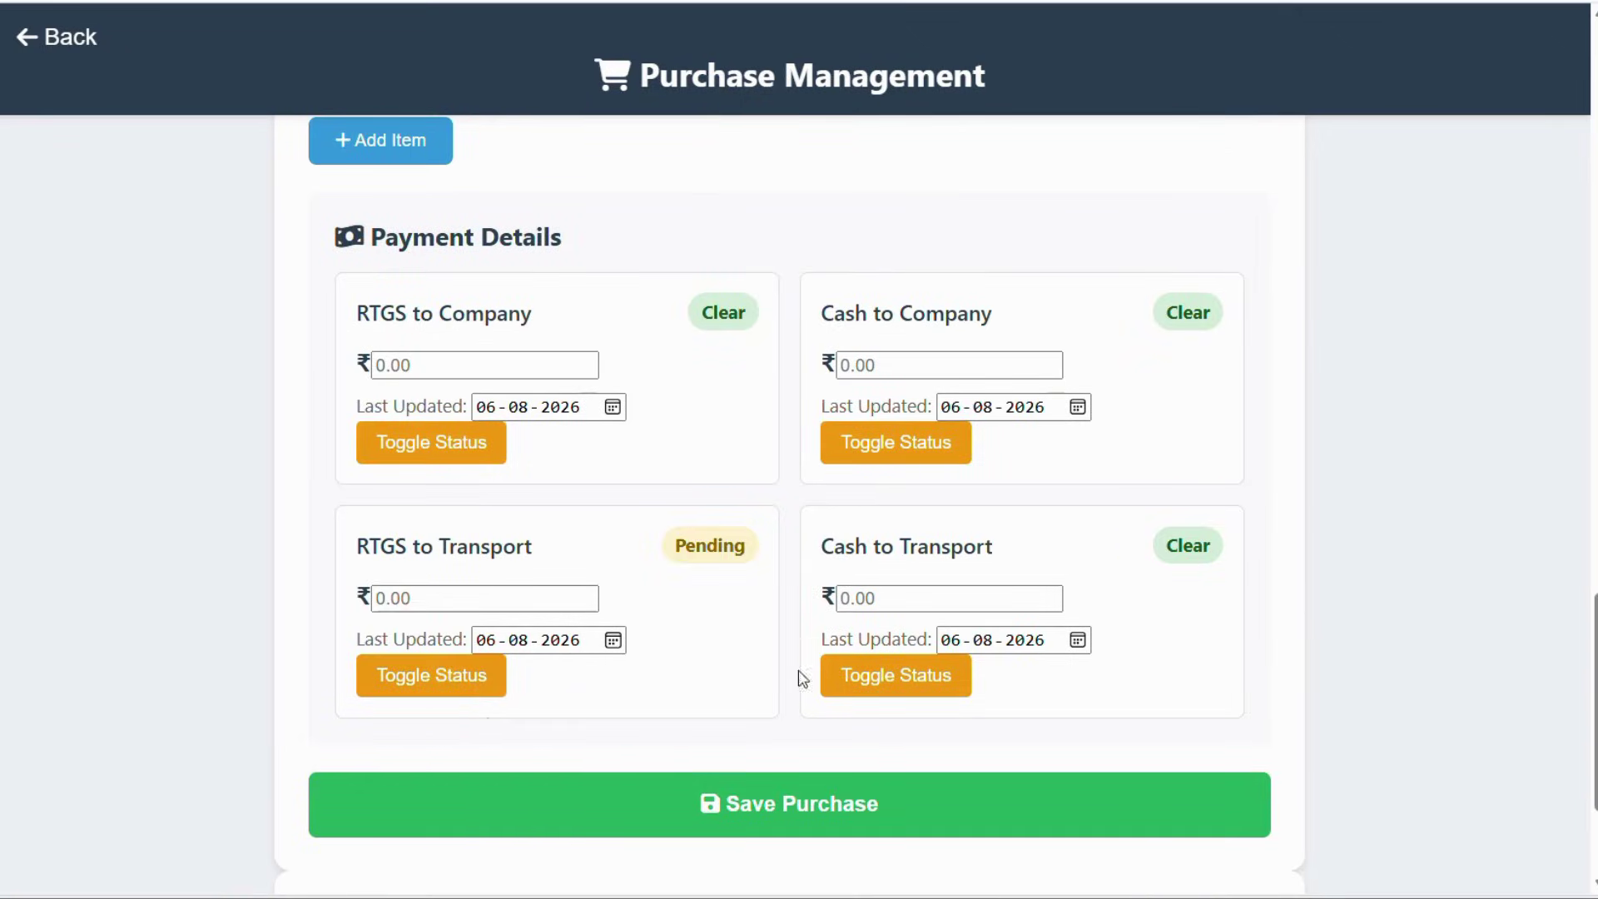
{"action": "left_click", "coordinate": [885, 670]}
{"action": "left_click", "coordinate": [889, 454]}
{"action": "left_click", "coordinate": [387, 450]}
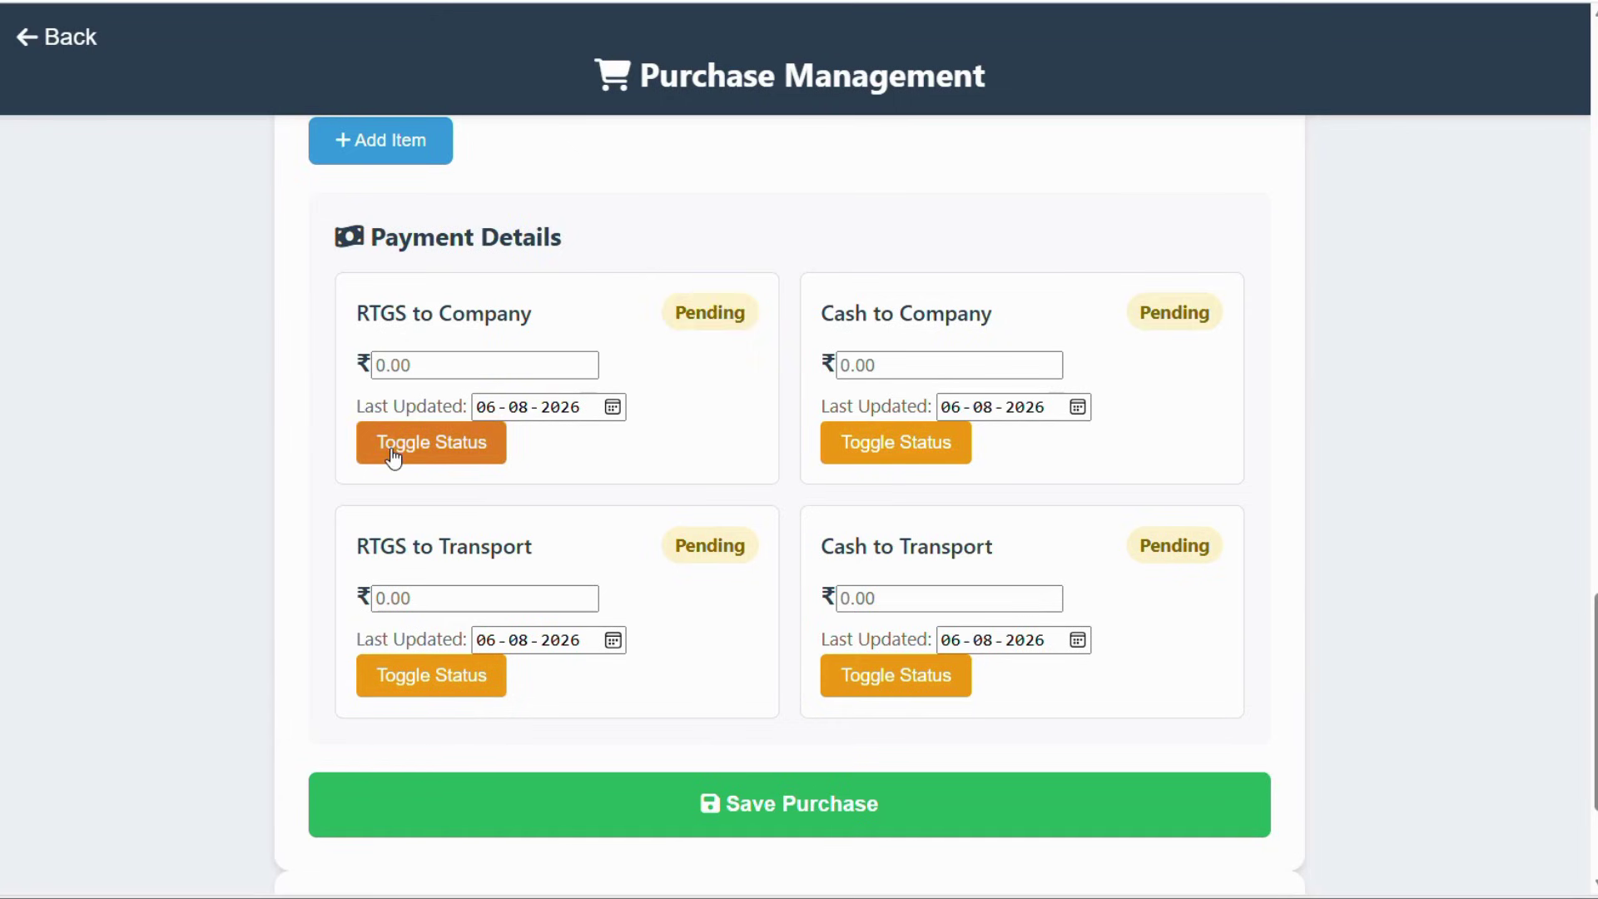
- Set all four payments, RTGS and Cash to Company and to Transport, to Clear
{"action": "left_click", "coordinate": [392, 452]}
{"action": "left_click", "coordinate": [466, 676]}
{"action": "left_click", "coordinate": [836, 679]}
{"action": "left_click", "coordinate": [882, 445]}
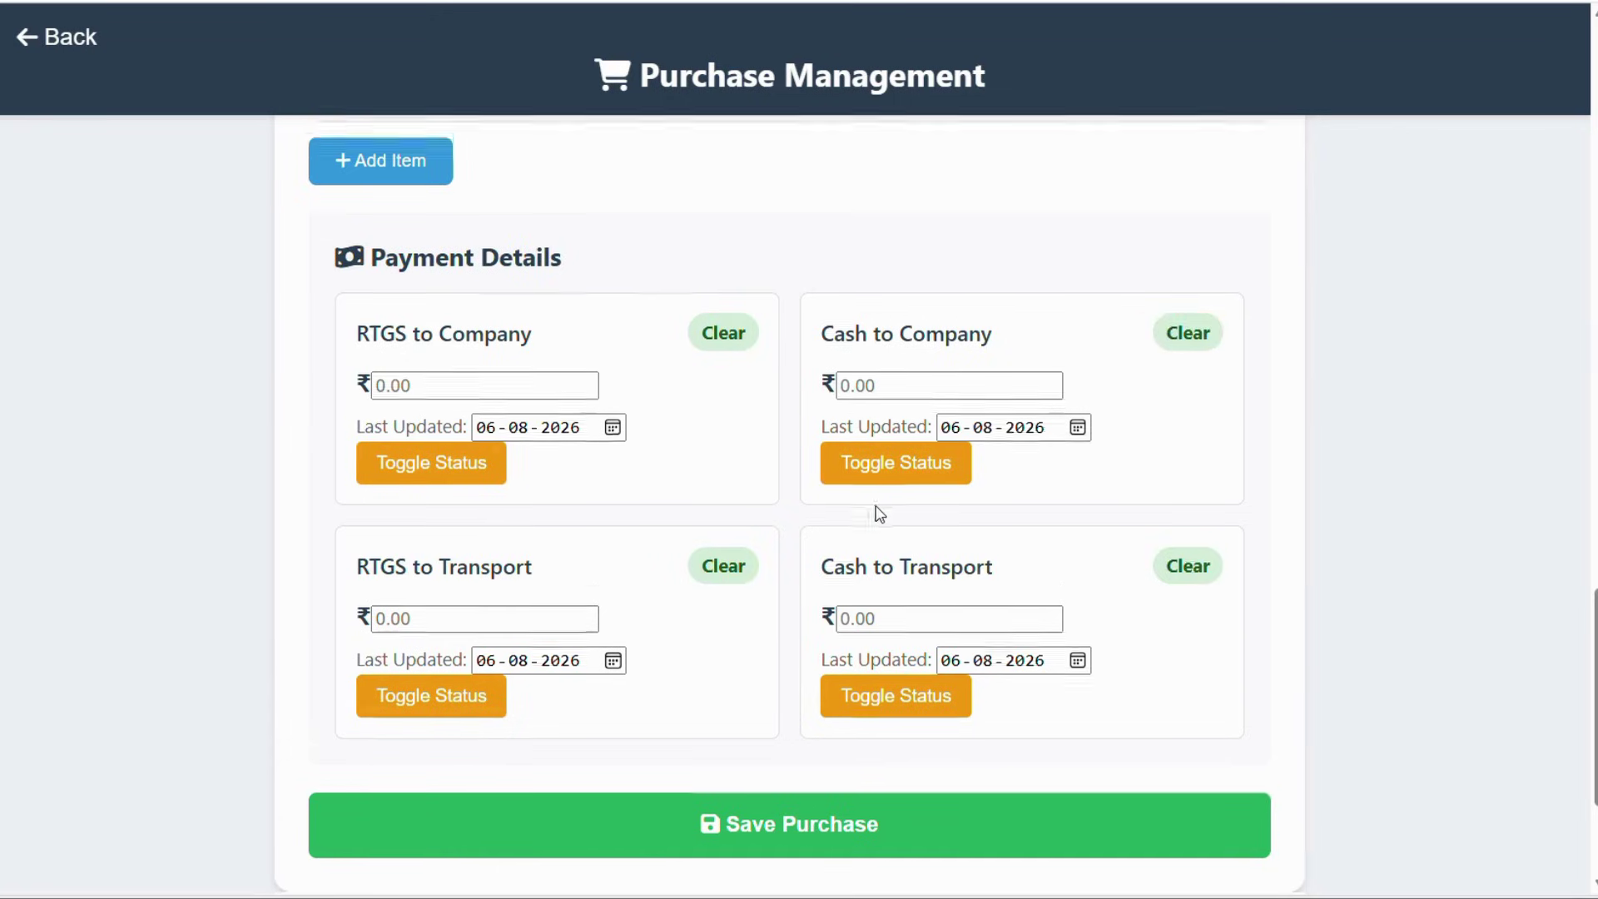
- Check the completed form, save the purchase and accept the prompt about tiles that do not exist in stock
{"action": "scroll", "coordinate": [879, 510], "scroll_direction": "up", "scroll_amount": 12}
{"action": "scroll", "coordinate": [895, 516], "scroll_direction": "down", "scroll_amount": 15}
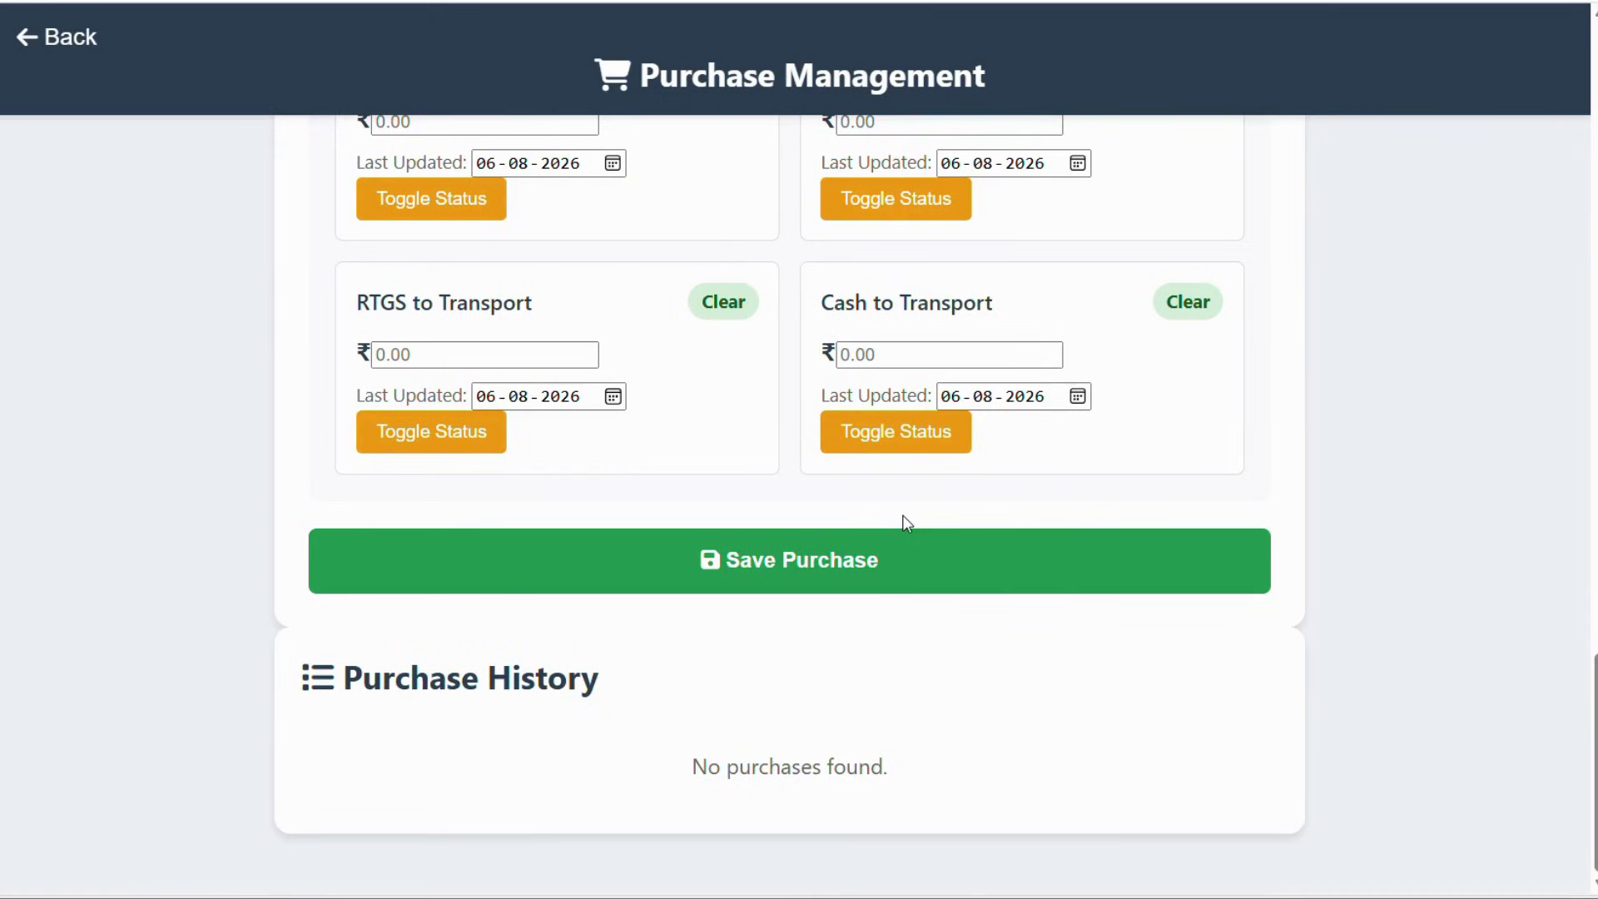
{"action": "scroll", "coordinate": [907, 522], "scroll_direction": "up", "scroll_amount": 20}
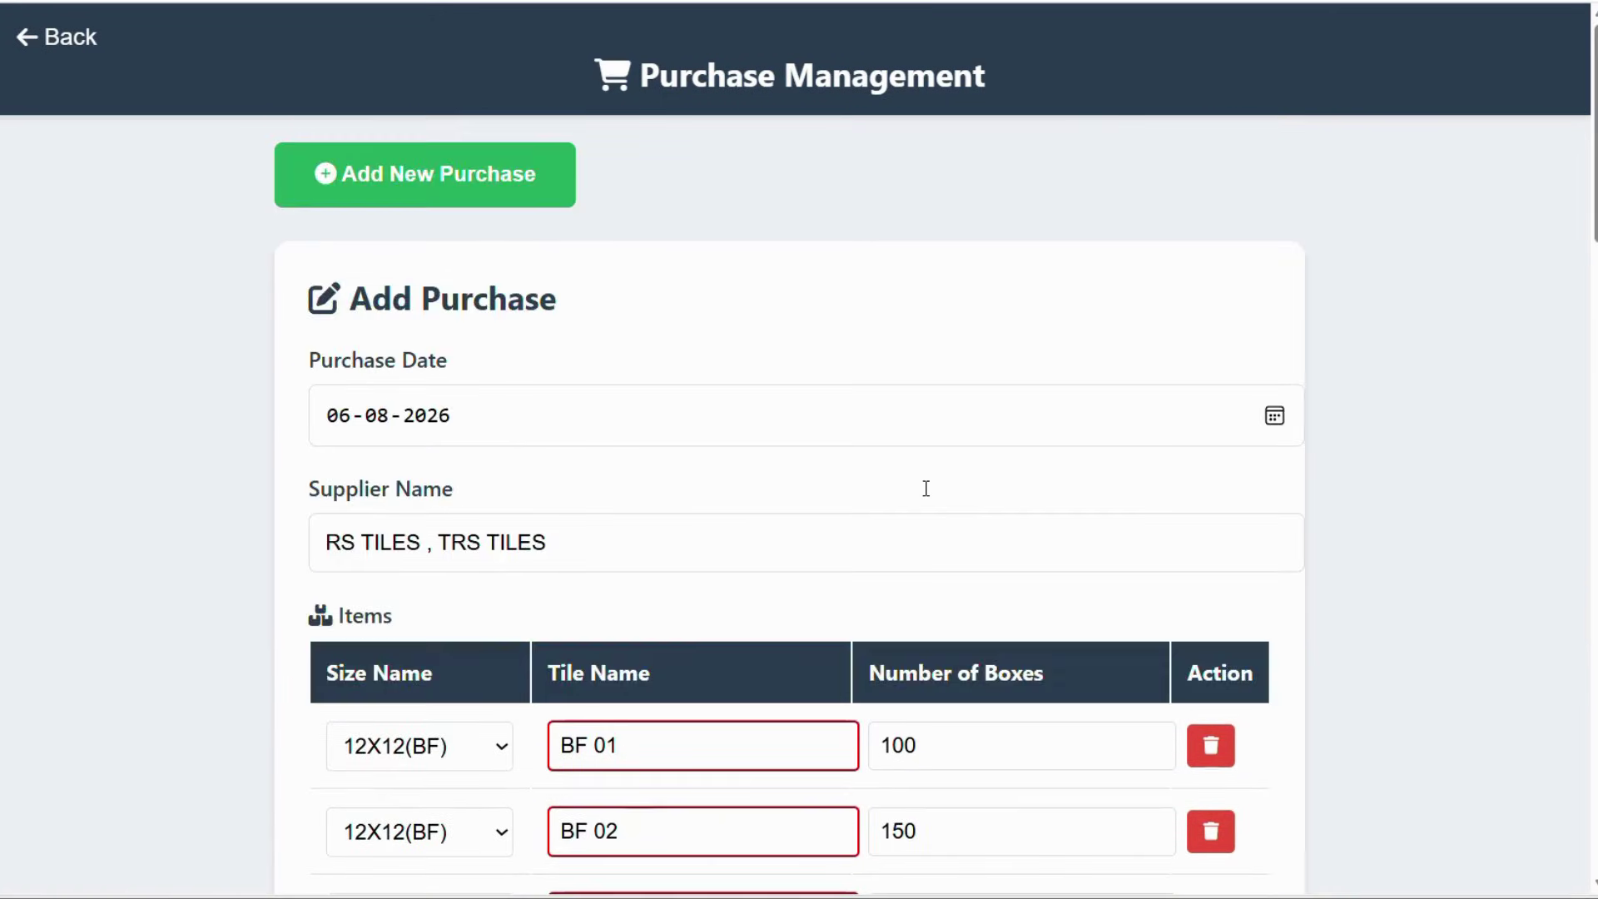
{"action": "scroll", "coordinate": [928, 495], "scroll_direction": "down", "scroll_amount": 15}
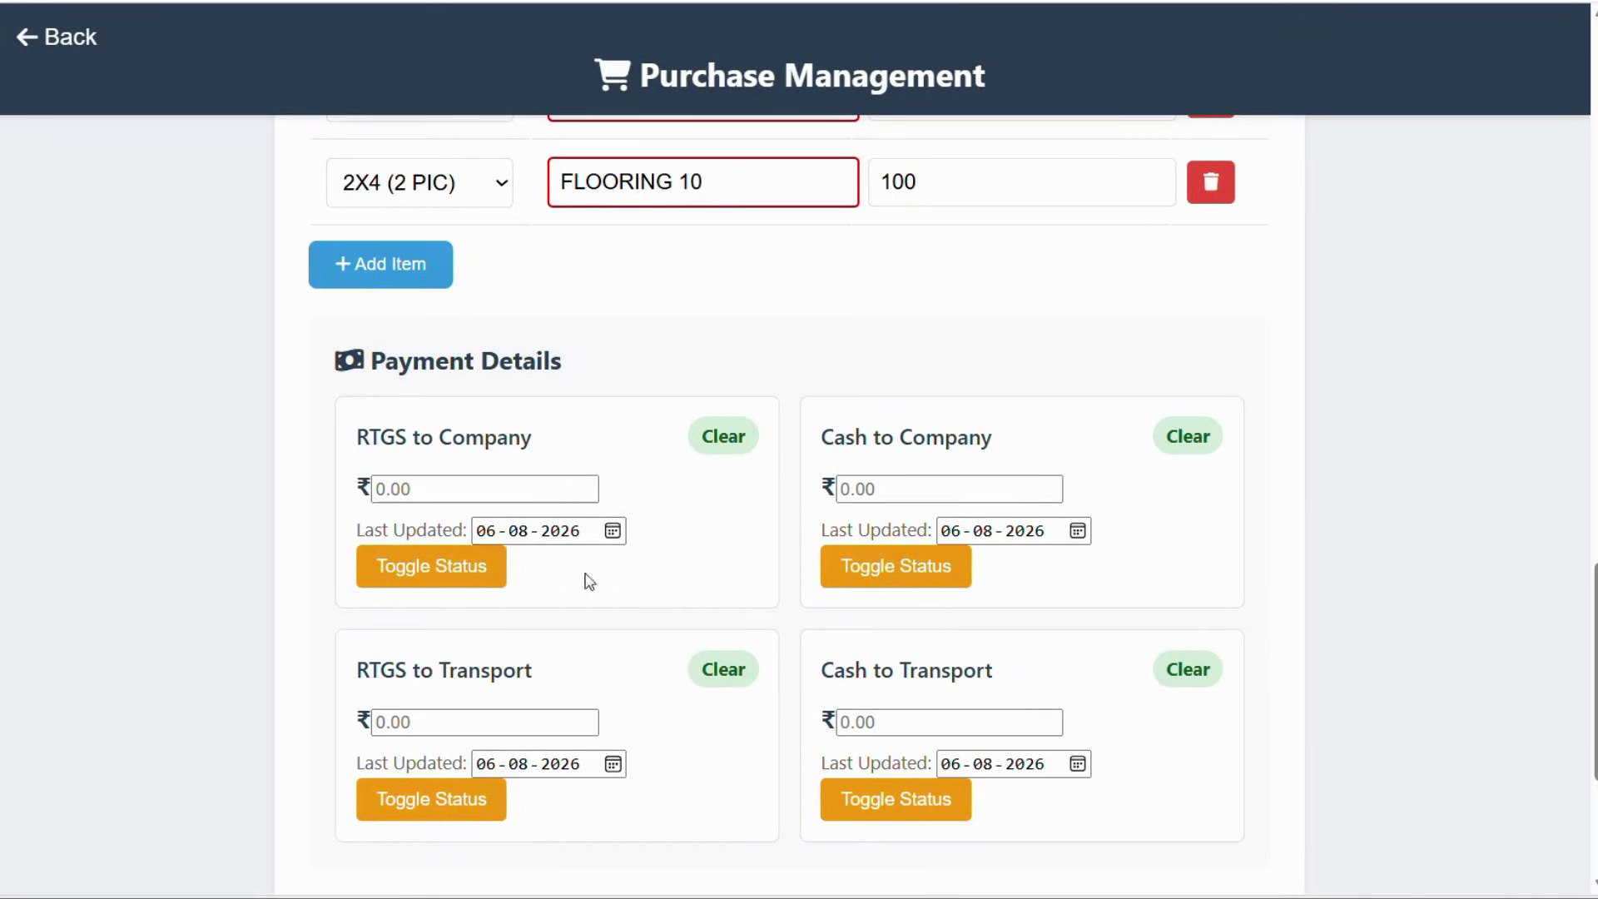
{"action": "scroll", "coordinate": [784, 585], "scroll_direction": "down", "scroll_amount": 1}
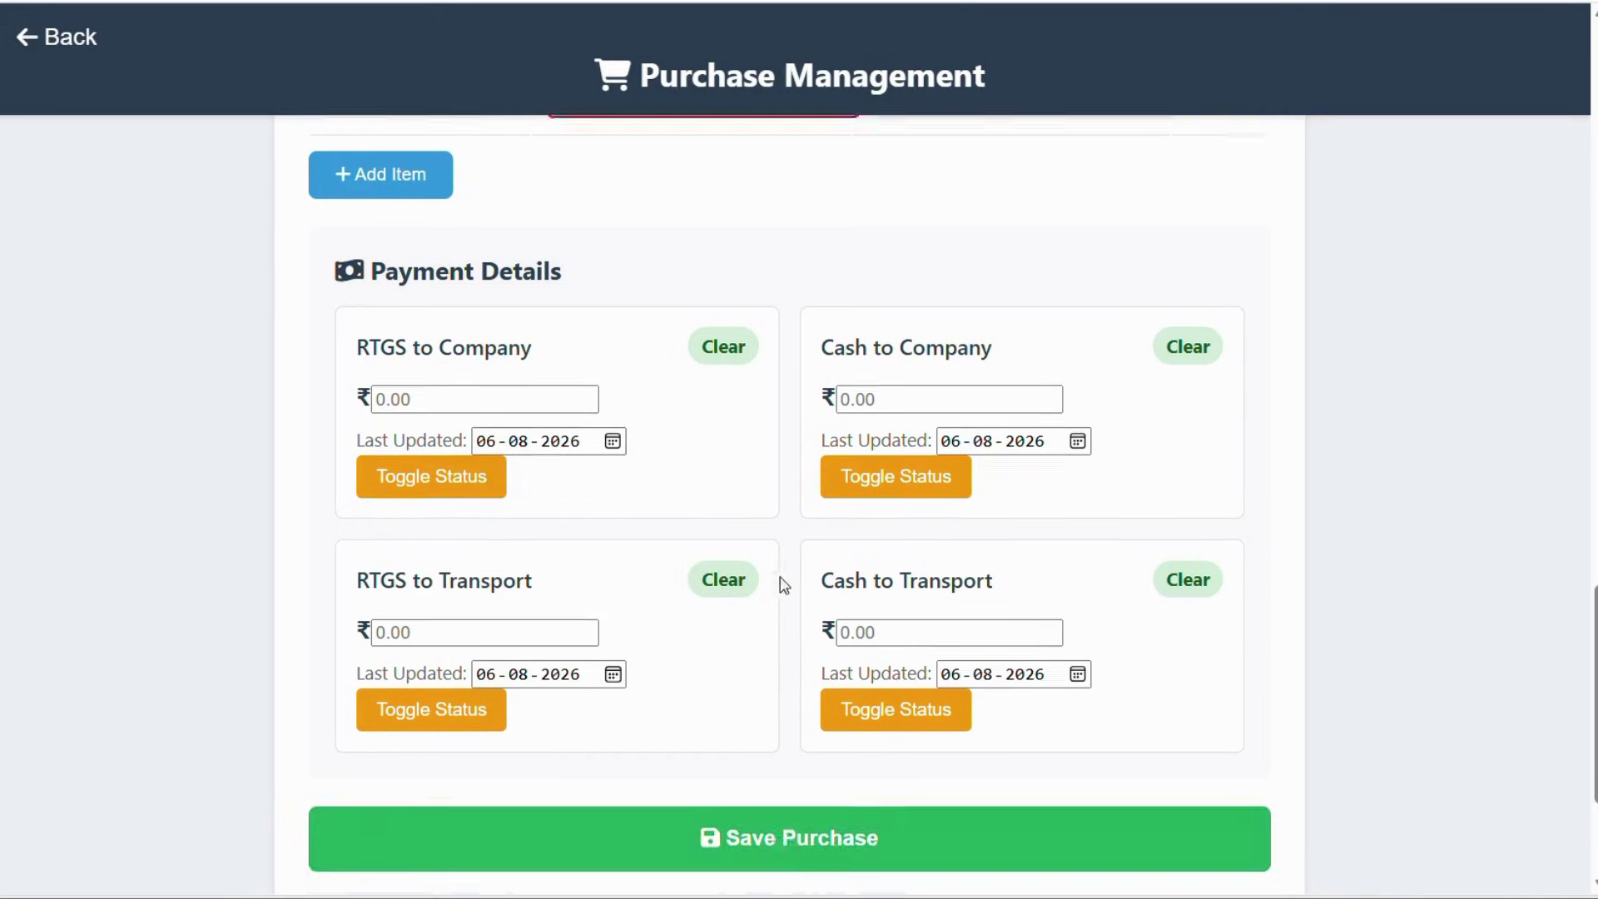
{"action": "scroll", "coordinate": [784, 584], "scroll_direction": "down", "scroll_amount": 3}
{"action": "left_click", "coordinate": [784, 581]}
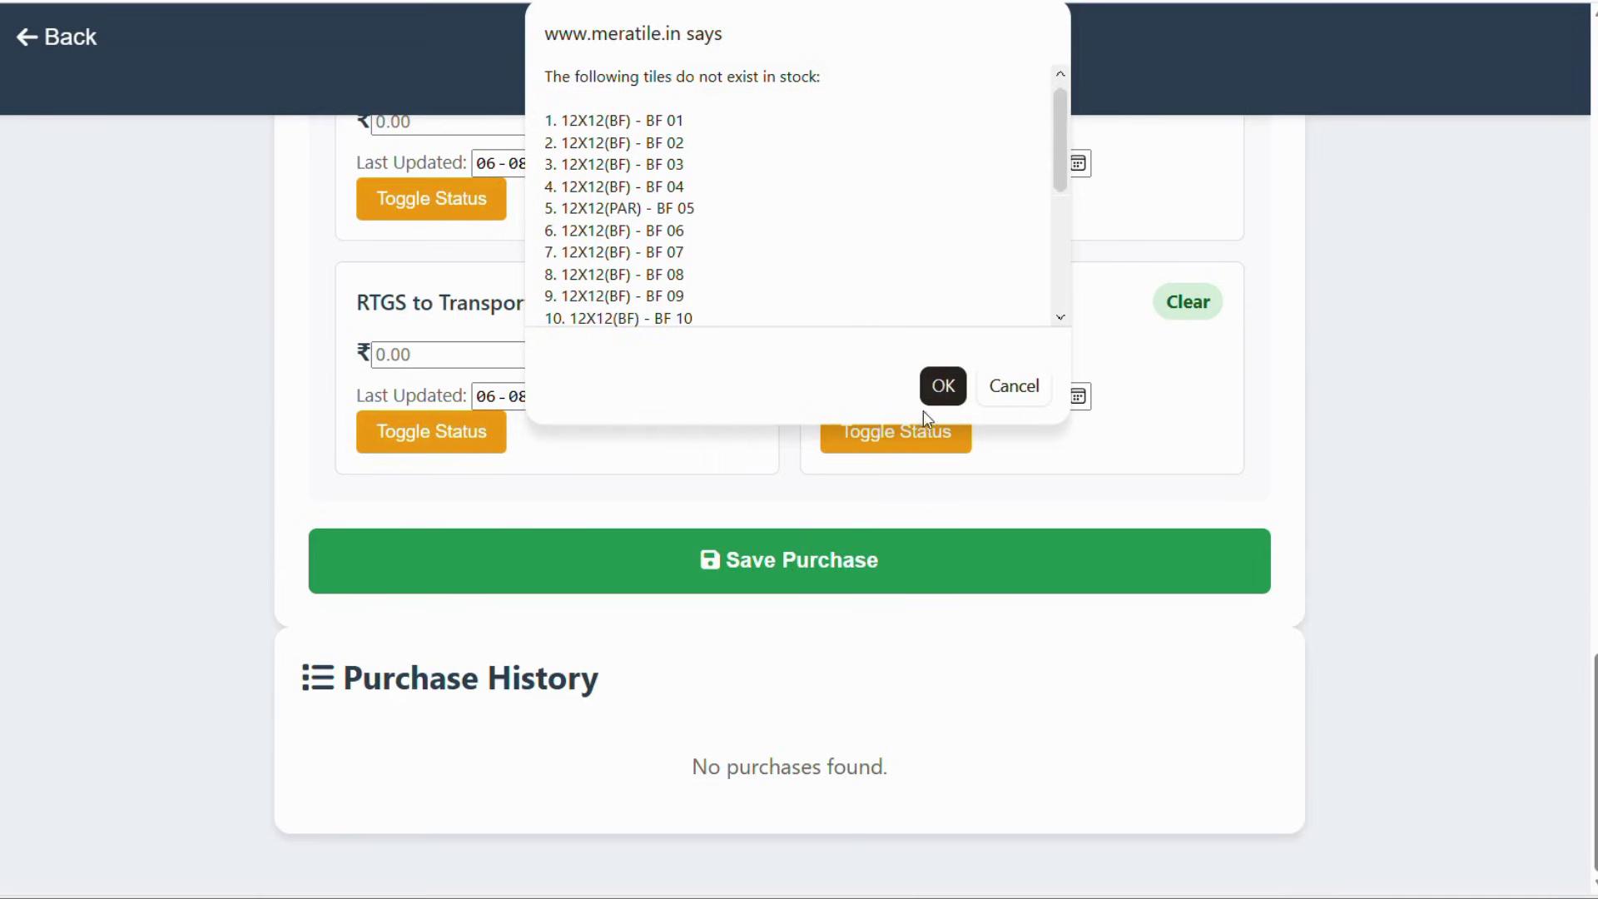
{"action": "left_click", "coordinate": [943, 385]}
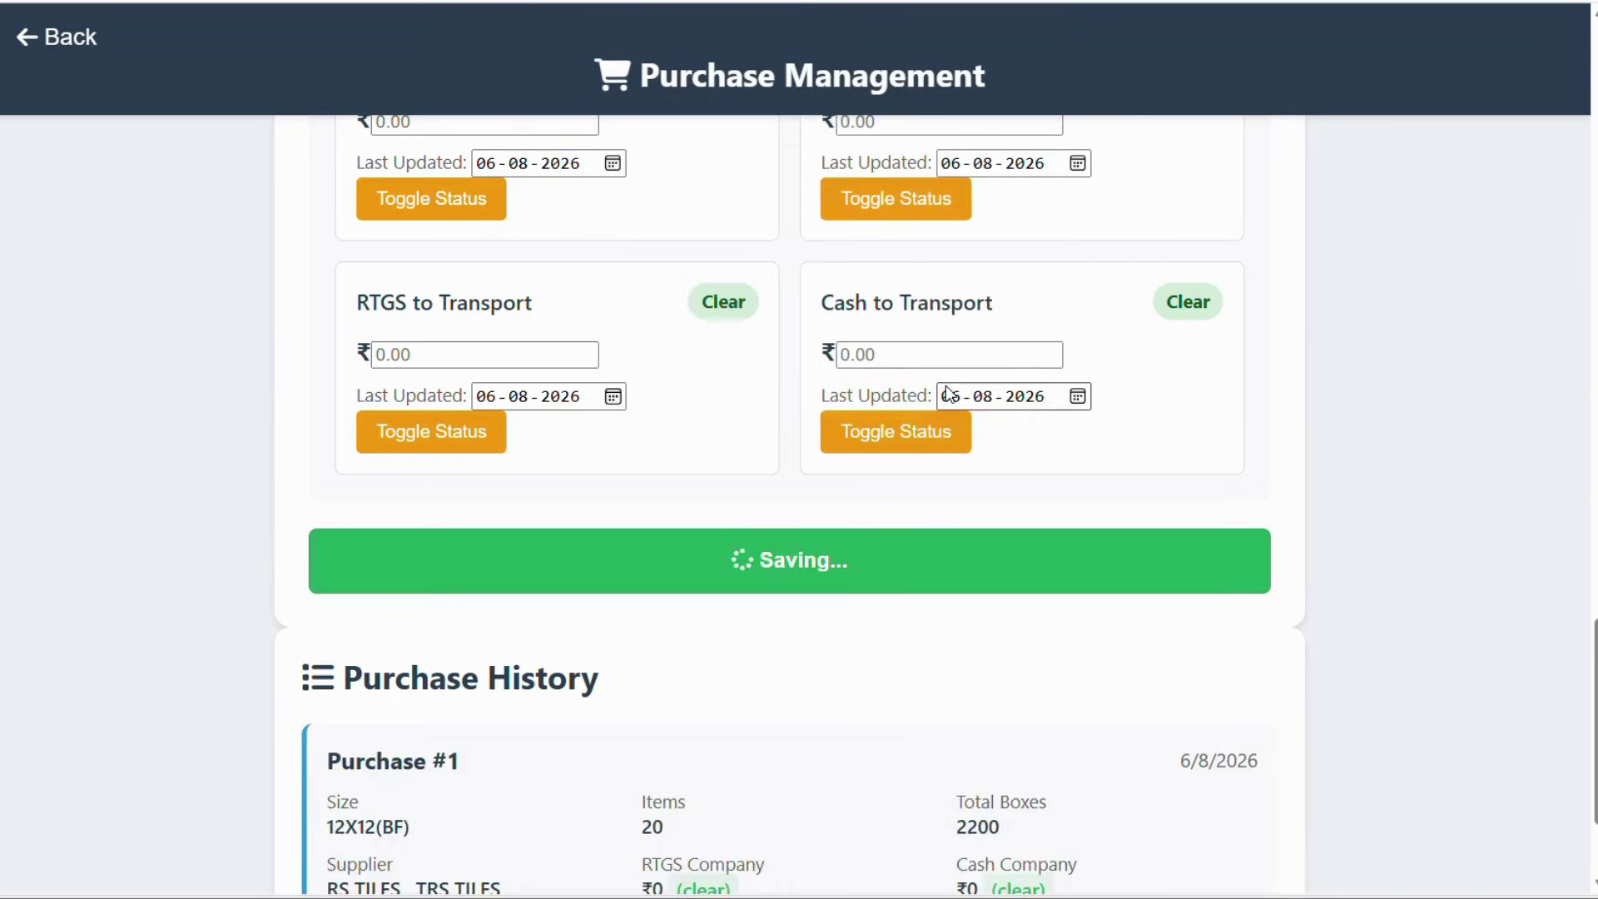
{"action": "scroll", "coordinate": [866, 499], "scroll_direction": "up", "scroll_amount": 3}
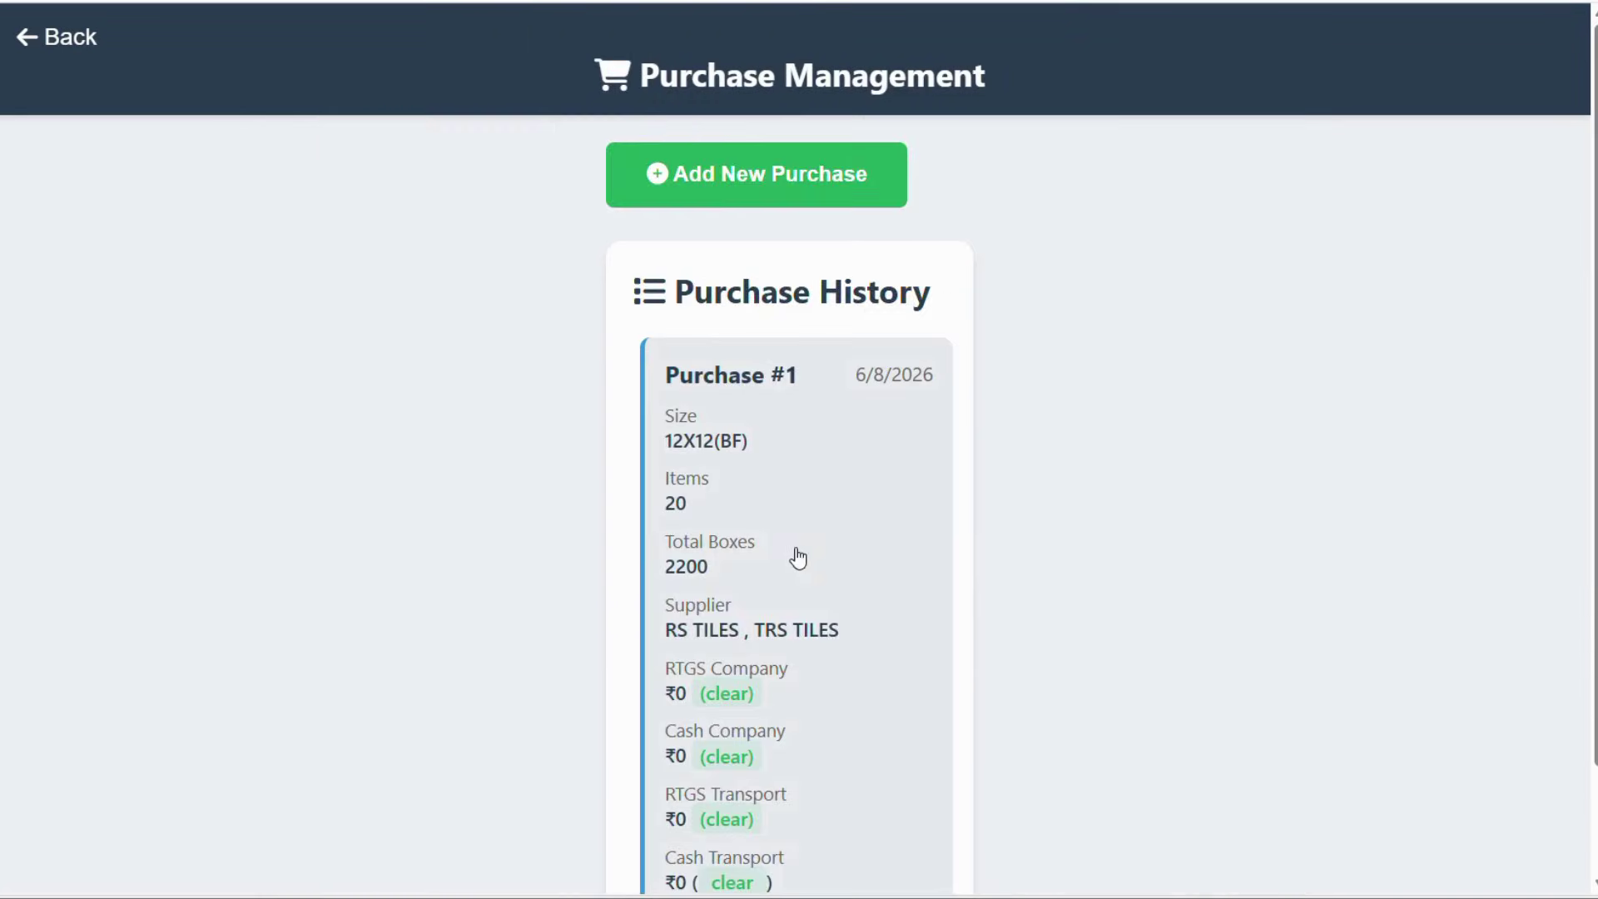
- Check the BF tiles and their box quantities under the 12X12(BF) size in the stock list
{"action": "left_click", "coordinate": [716, 564]}
{"action": "scroll", "coordinate": [781, 545], "scroll_direction": "down", "scroll_amount": 4}
{"action": "scroll", "coordinate": [717, 317], "scroll_direction": "down", "scroll_amount": 3}
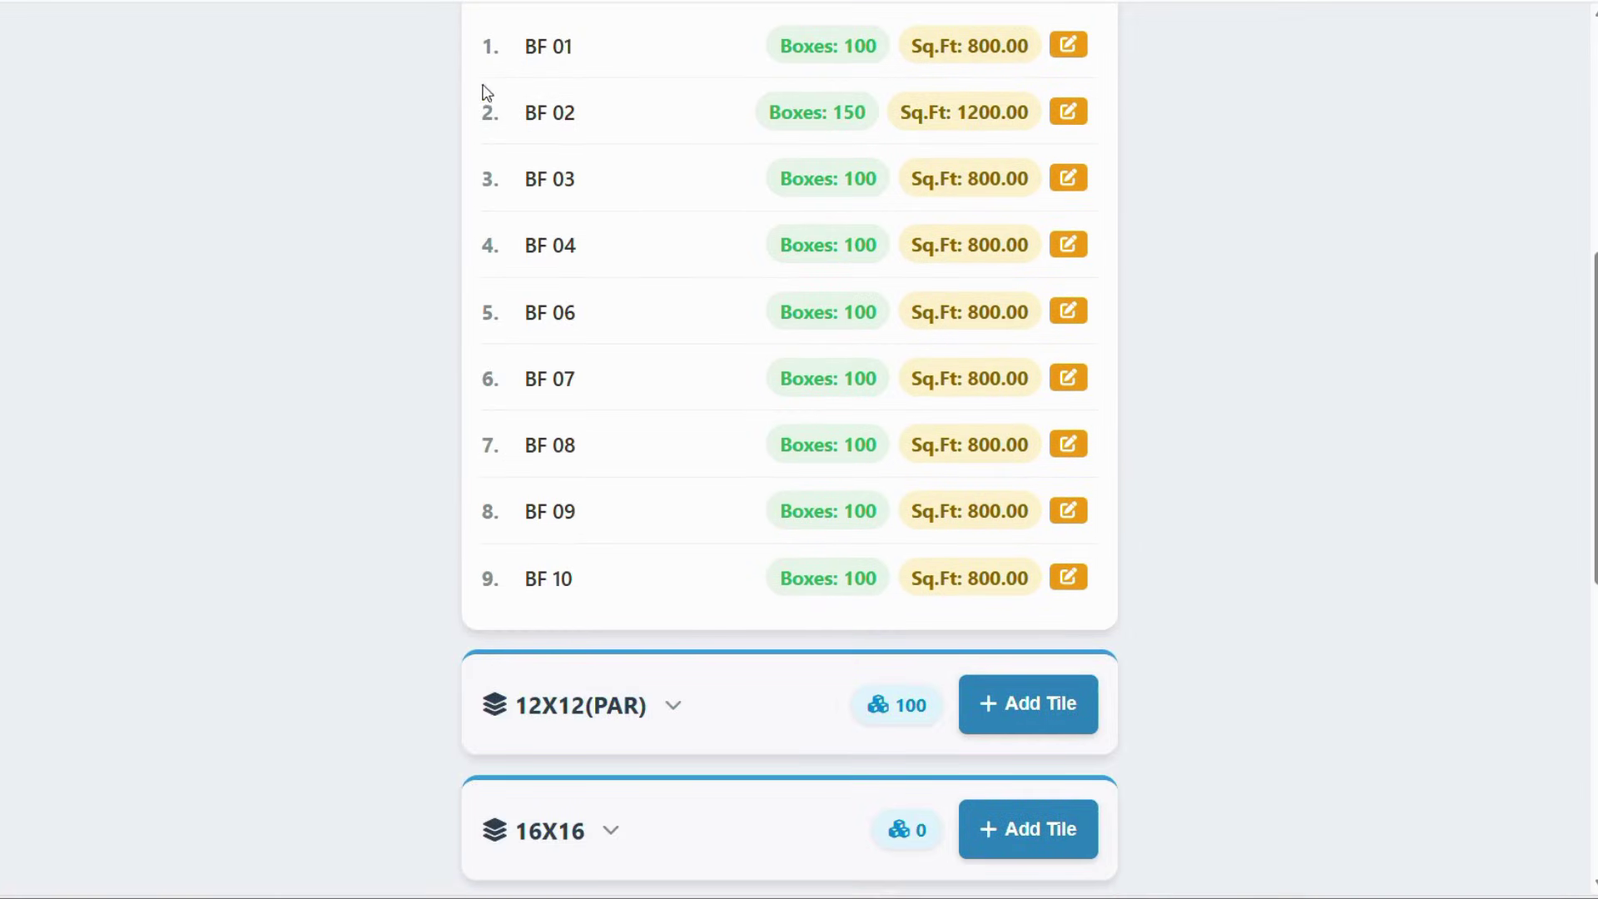
{"action": "scroll", "coordinate": [946, 571], "scroll_direction": "down", "scroll_amount": 9}
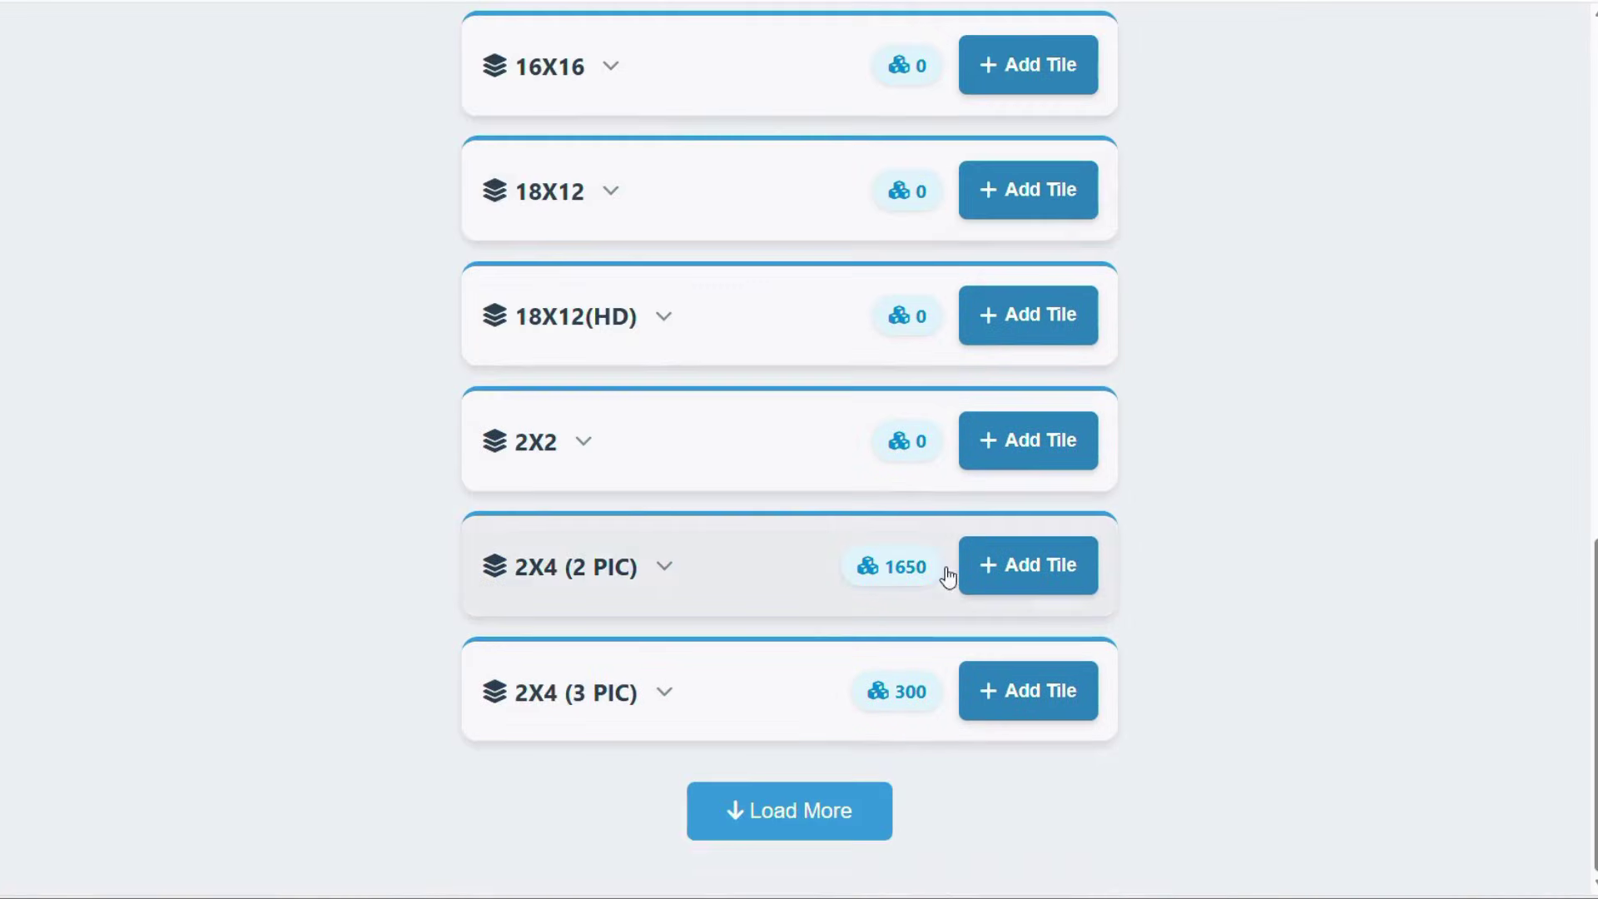
- Expand the 2X4 (2 PIC) size and check the box quantities of its FLOORING tiles
{"action": "left_click", "coordinate": [716, 570]}
{"action": "scroll", "coordinate": [731, 587], "scroll_direction": "down", "scroll_amount": 8}
{"action": "scroll", "coordinate": [597, 483], "scroll_direction": "up", "scroll_amount": 2}
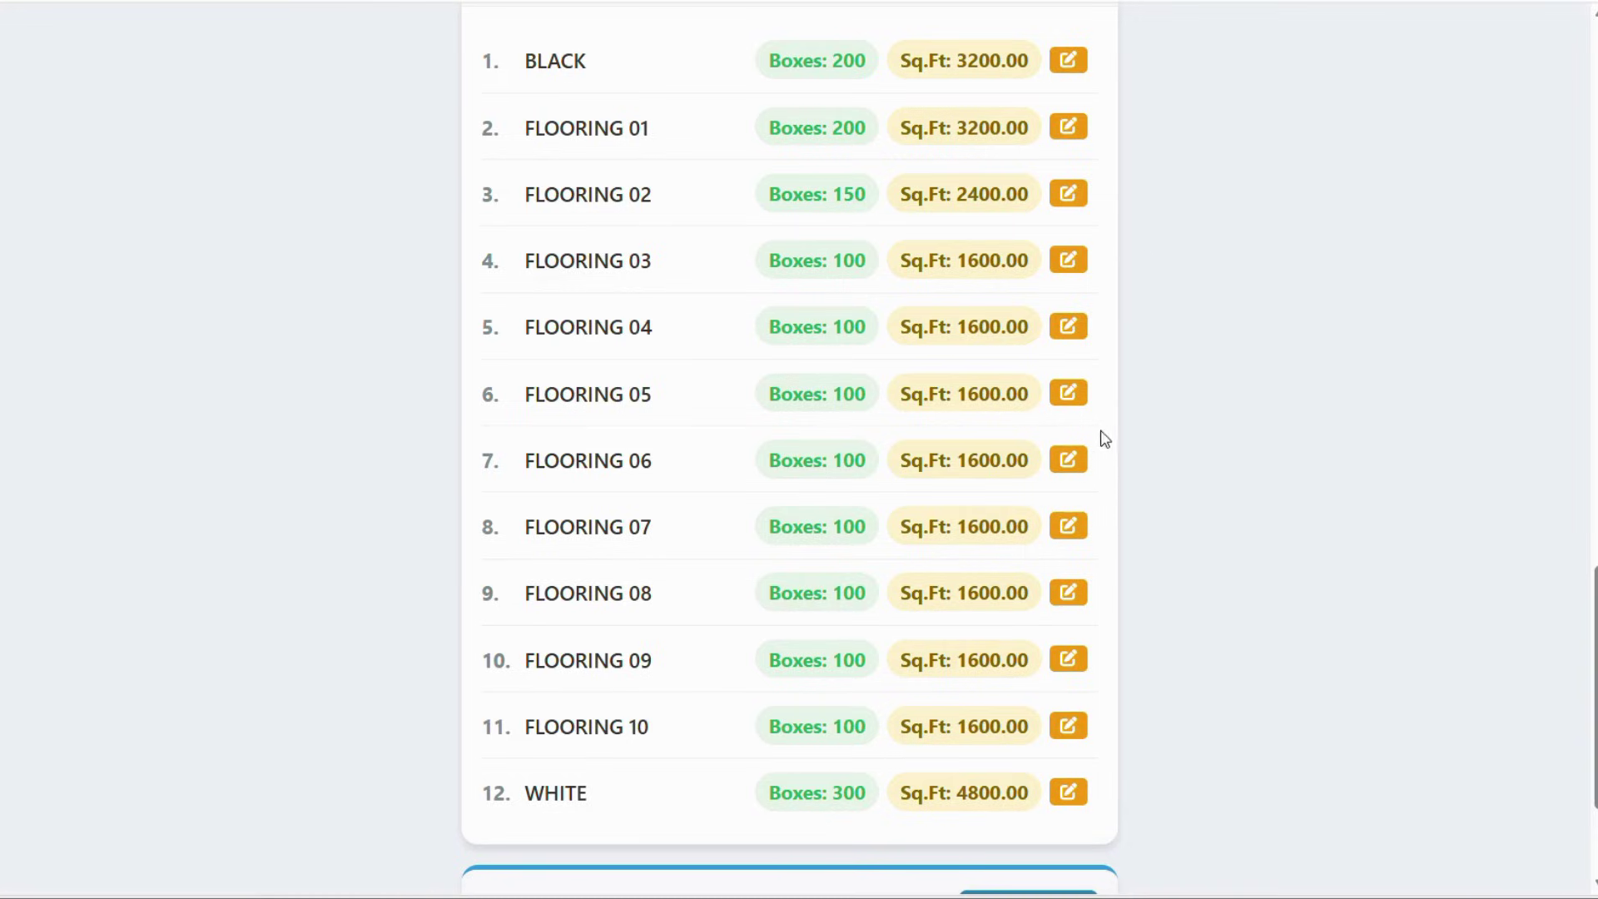
- Review the stock list again across the 12X12(BF) and 2X4 (2 PIC) tiles, comparing boxes and square feet
{"action": "scroll", "coordinate": [887, 461], "scroll_direction": "up", "scroll_amount": 15}
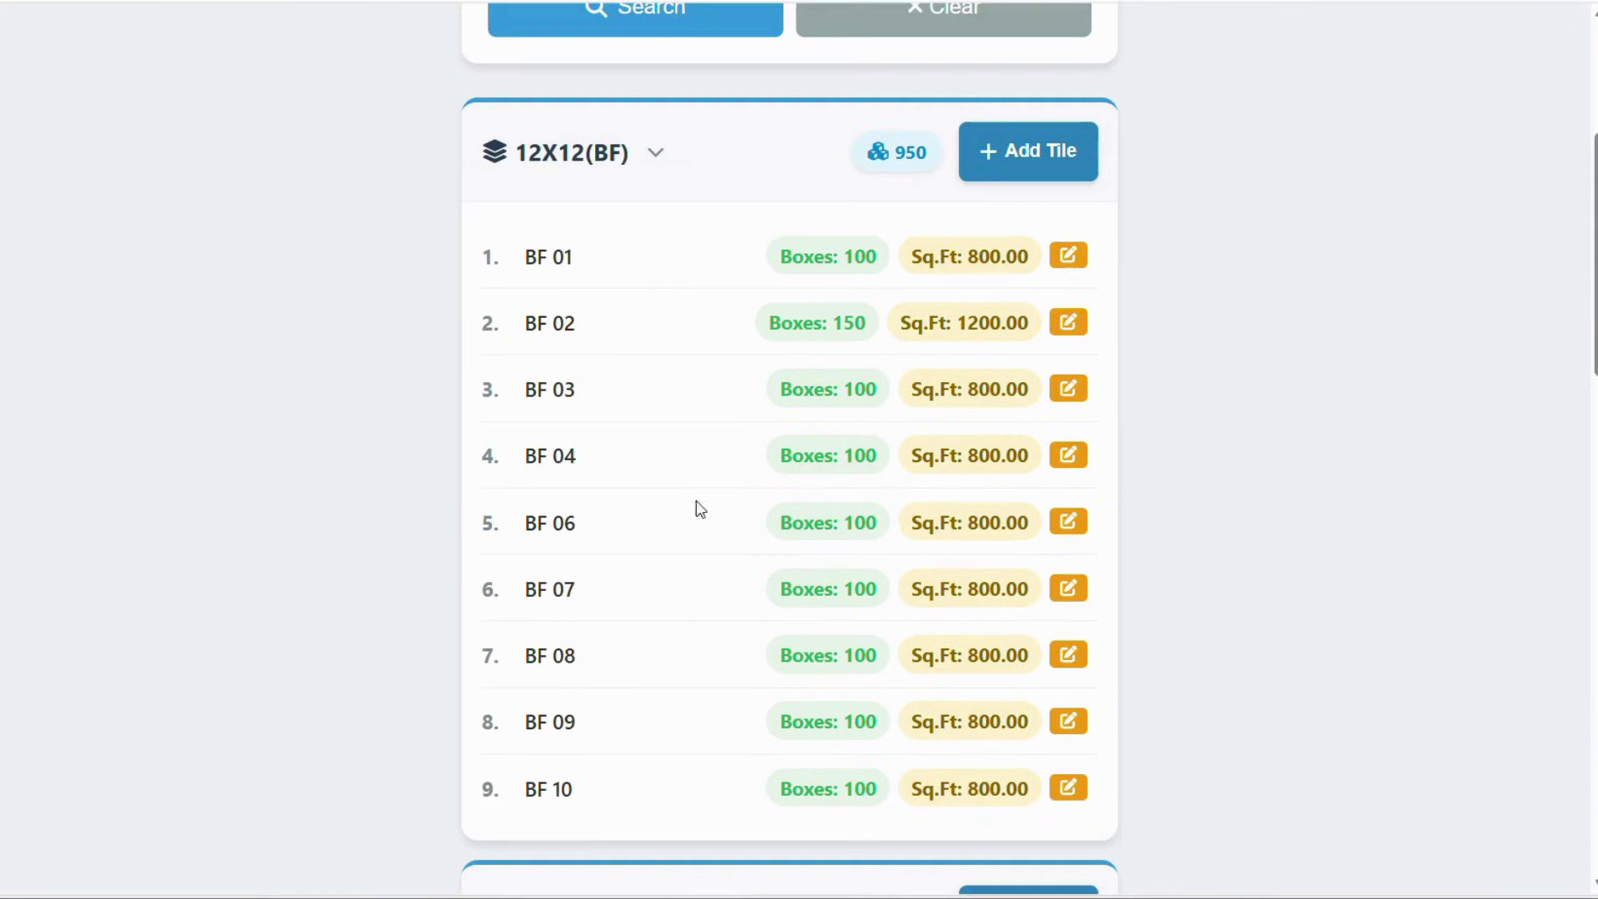
{"action": "scroll", "coordinate": [774, 391], "scroll_direction": "up", "scroll_amount": 5}
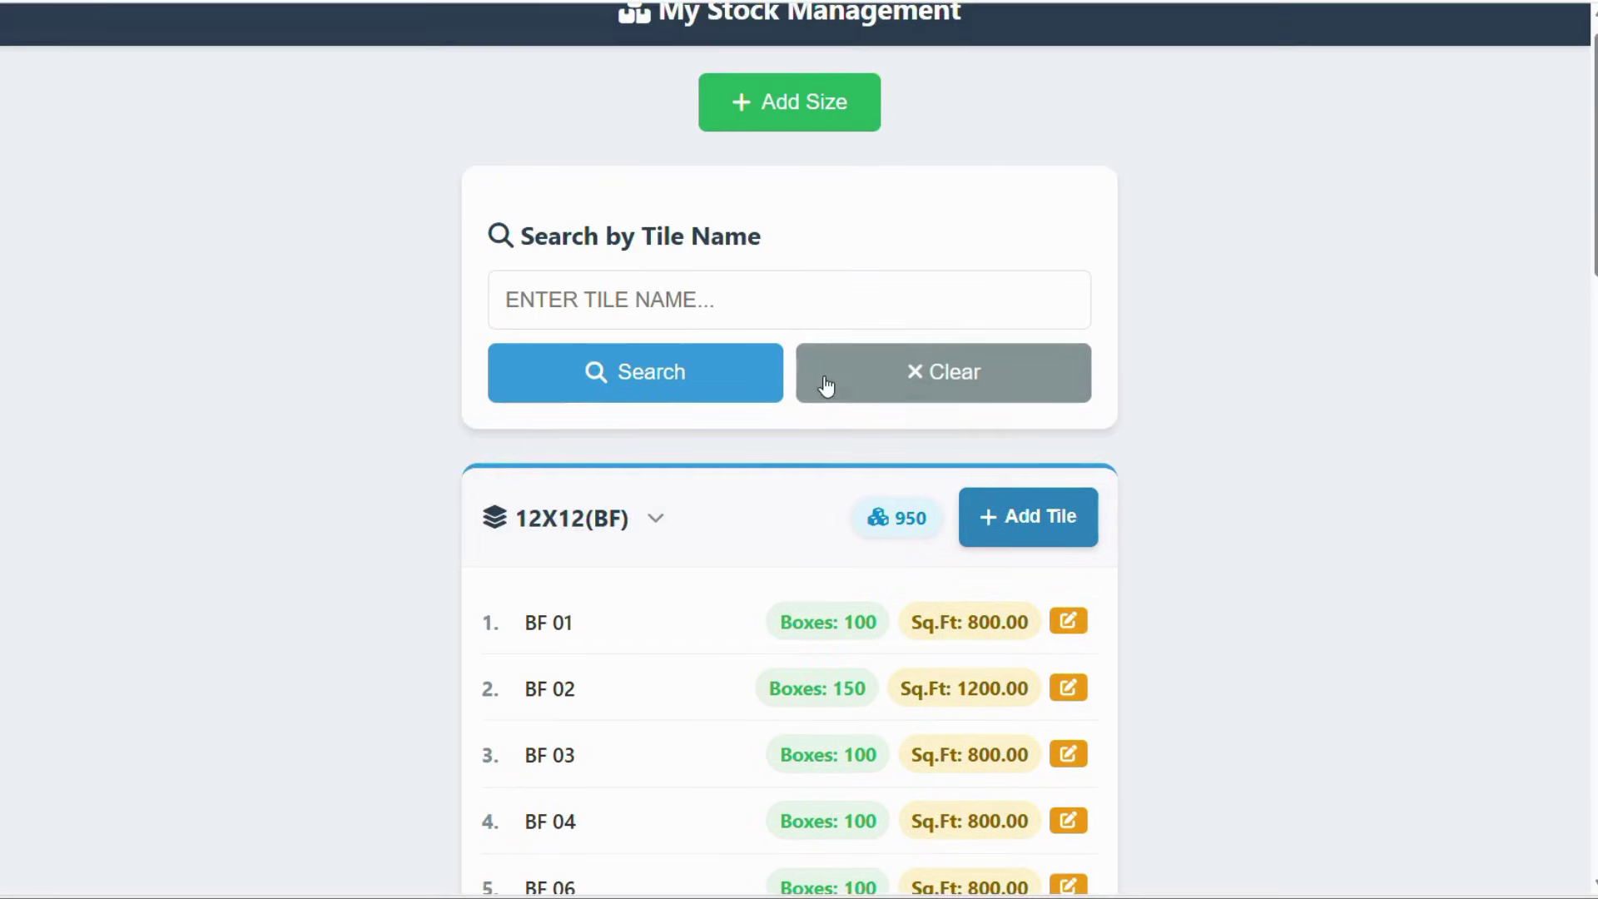
{"action": "scroll", "coordinate": [756, 527], "scroll_direction": "down", "scroll_amount": 20}
{"action": "scroll", "coordinate": [870, 516], "scroll_direction": "down", "scroll_amount": 2}
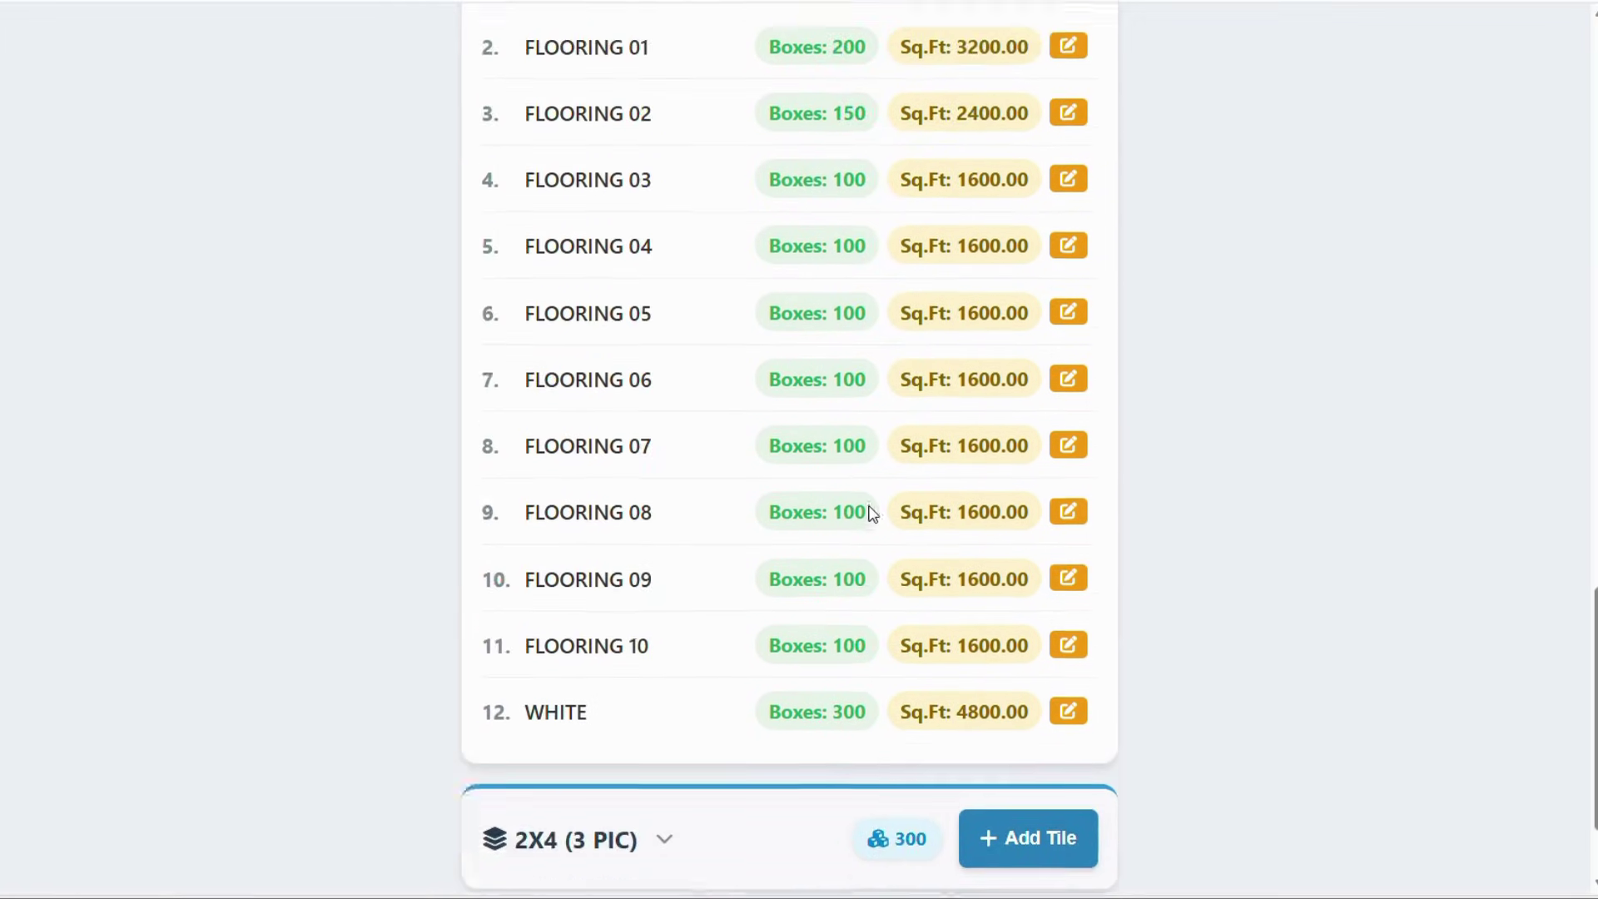
{"action": "scroll", "coordinate": [882, 500], "scroll_direction": "up", "scroll_amount": 5}
{"action": "scroll", "coordinate": [843, 466], "scroll_direction": "up", "scroll_amount": 10}
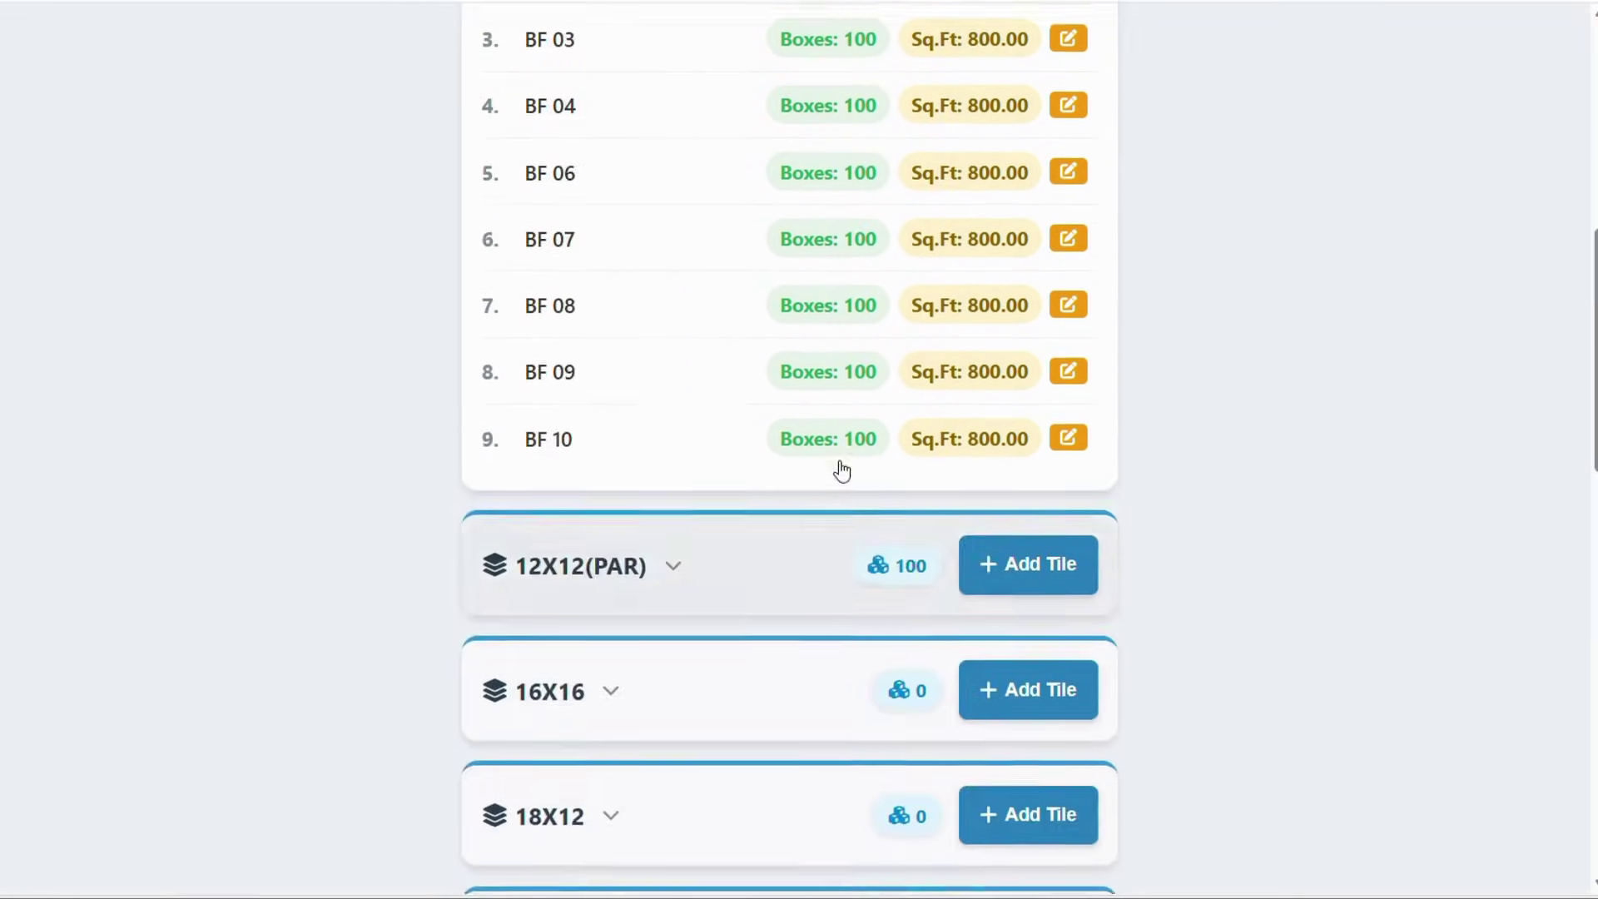
{"action": "scroll", "coordinate": [842, 468], "scroll_direction": "up", "scroll_amount": 3}
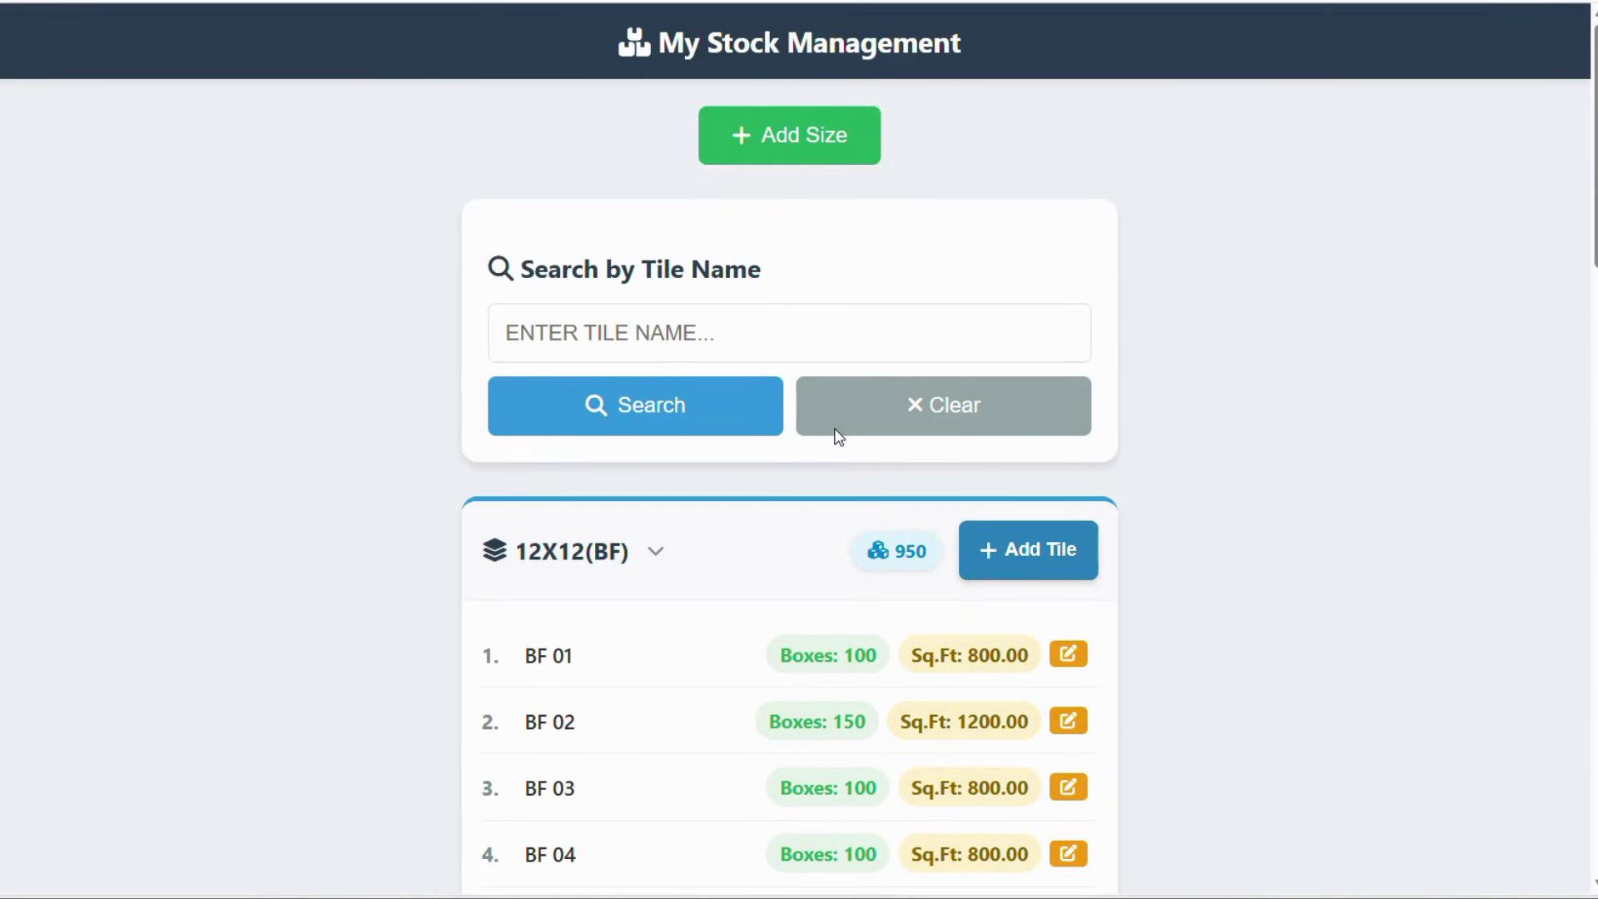
{"action": "scroll", "coordinate": [835, 435], "scroll_direction": "down", "scroll_amount": 8}
{"action": "scroll", "coordinate": [821, 731], "scroll_direction": "up", "scroll_amount": 8}
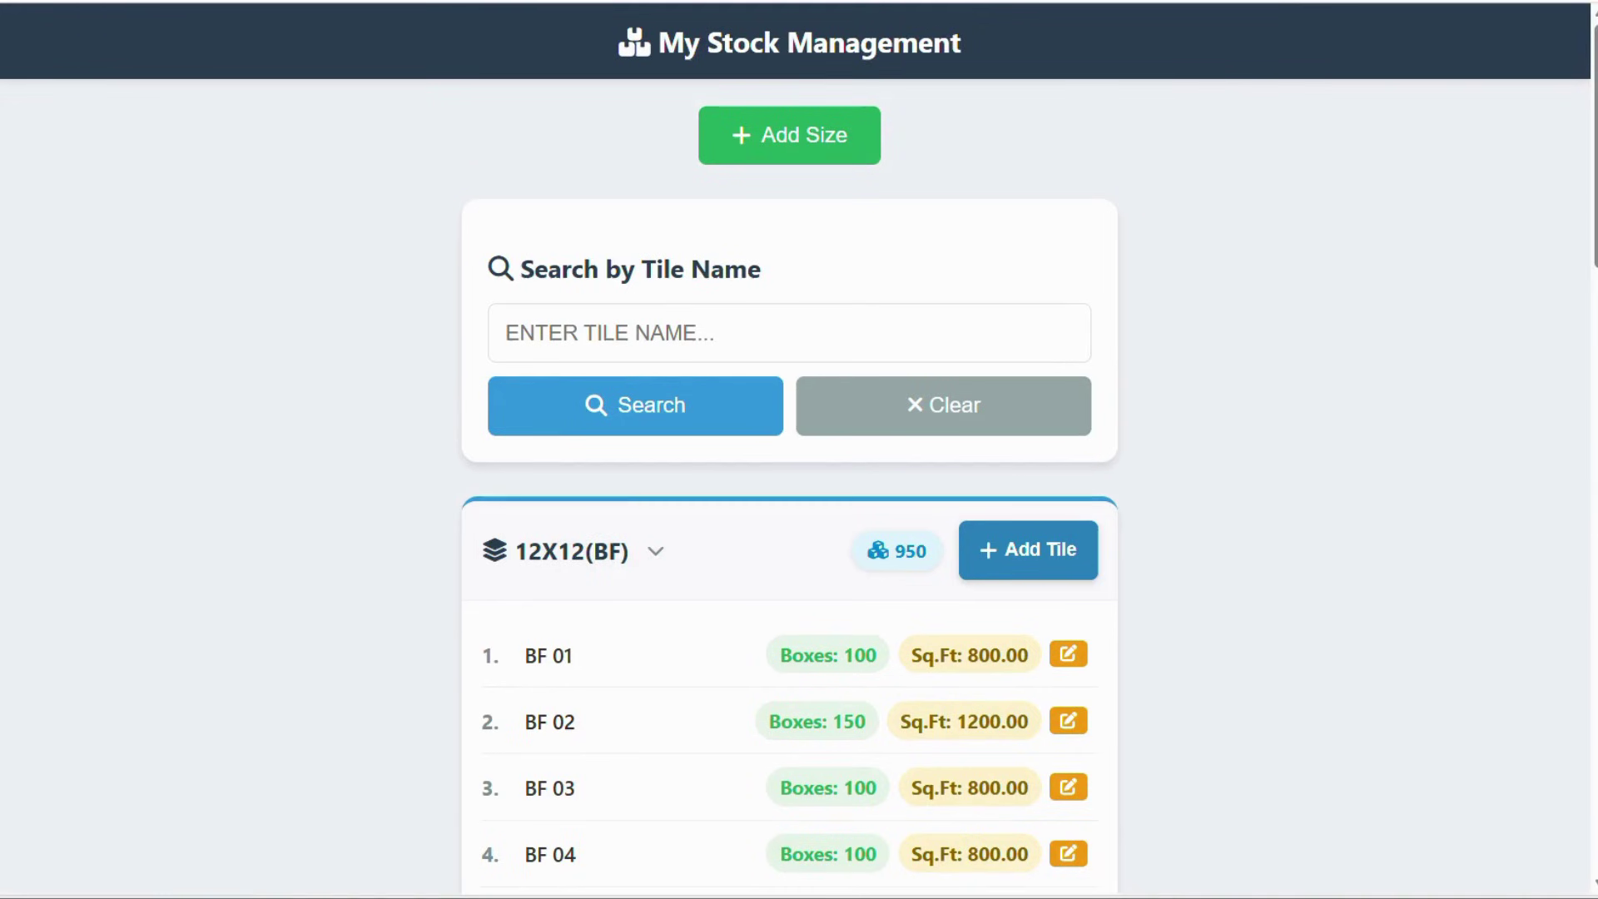